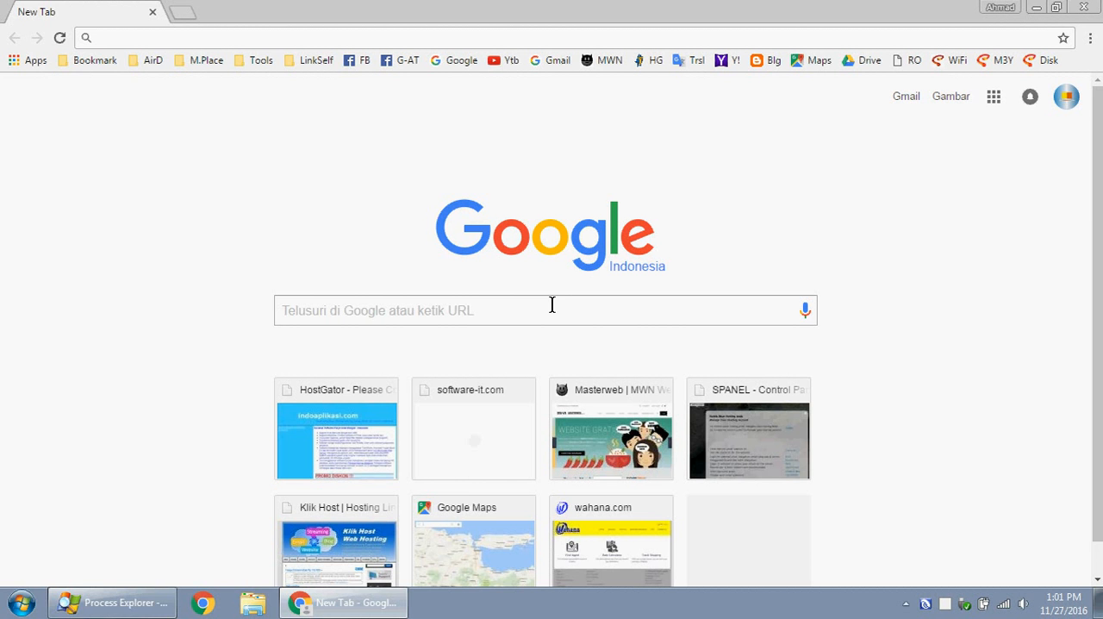
- Go to indoaplikasi.com and open the Software Advertising (ADVER) product page
click(217, 39)
text(indoaplikasi.com)
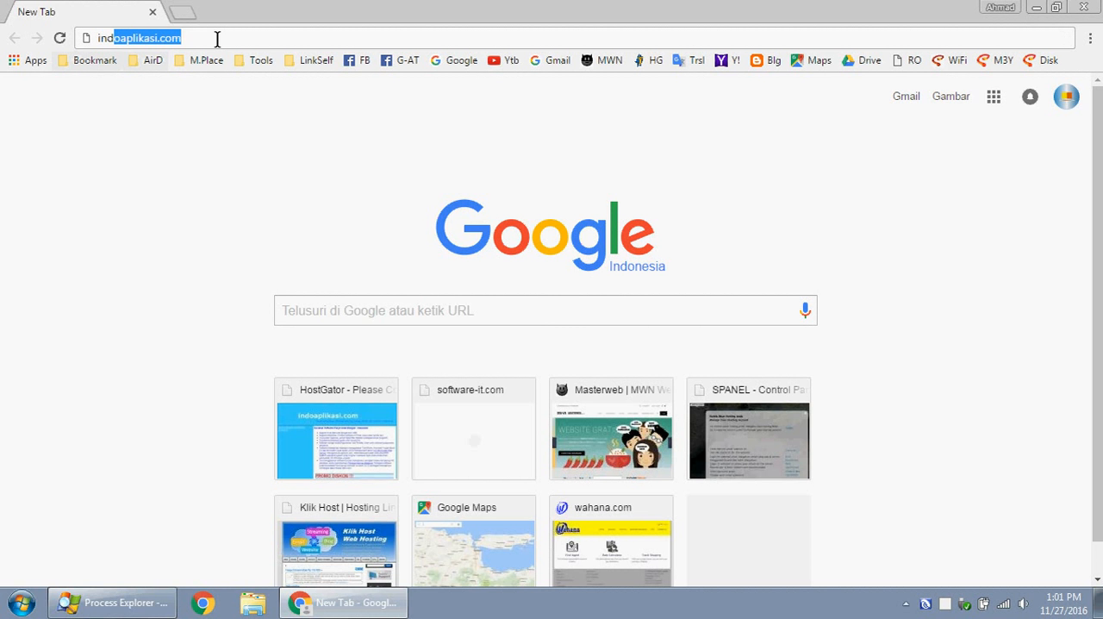
key(Return)
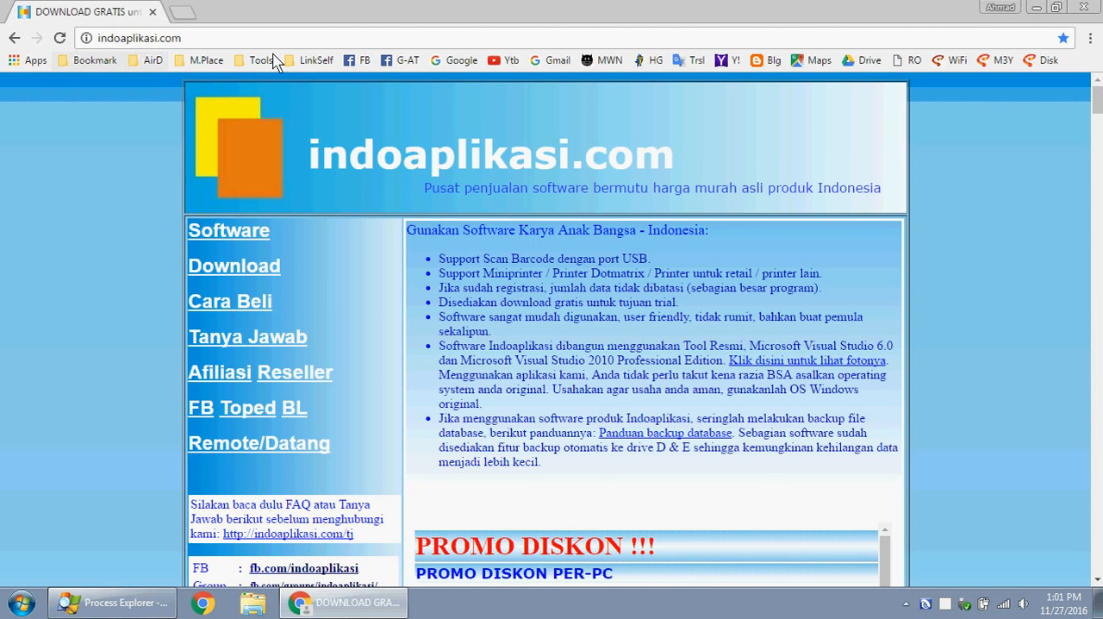
scroll(1059, 318, down, 5)
scroll(807, 483, down, 1)
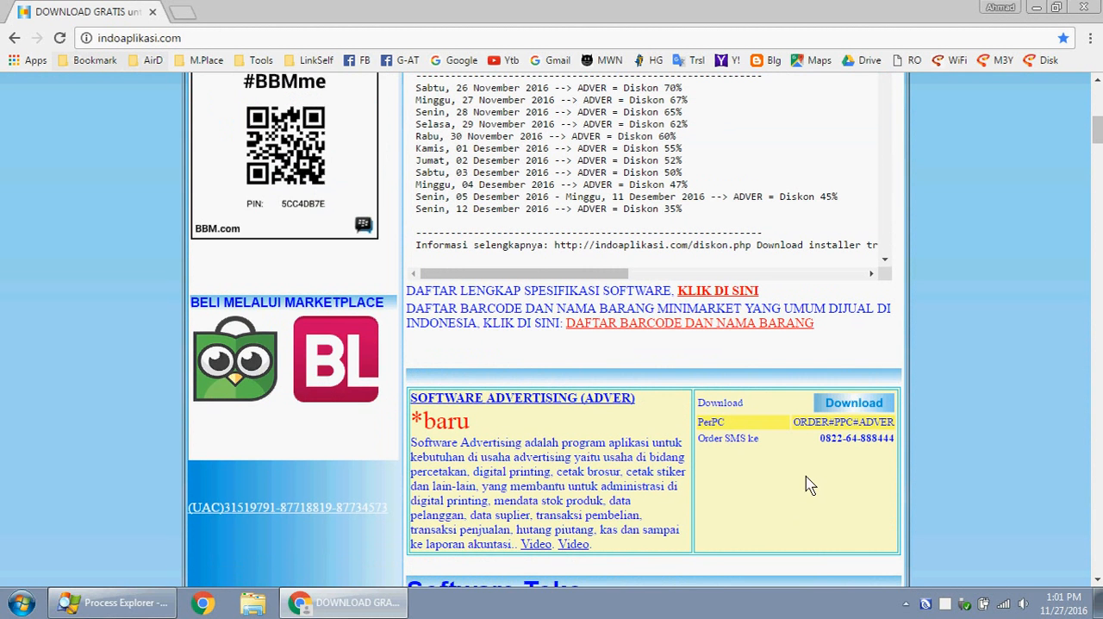
click(591, 399)
- Download Software Advertising from server 2 and save software-advertising-(adver).zip in the Downloads folder
scroll(605, 310, down, 2)
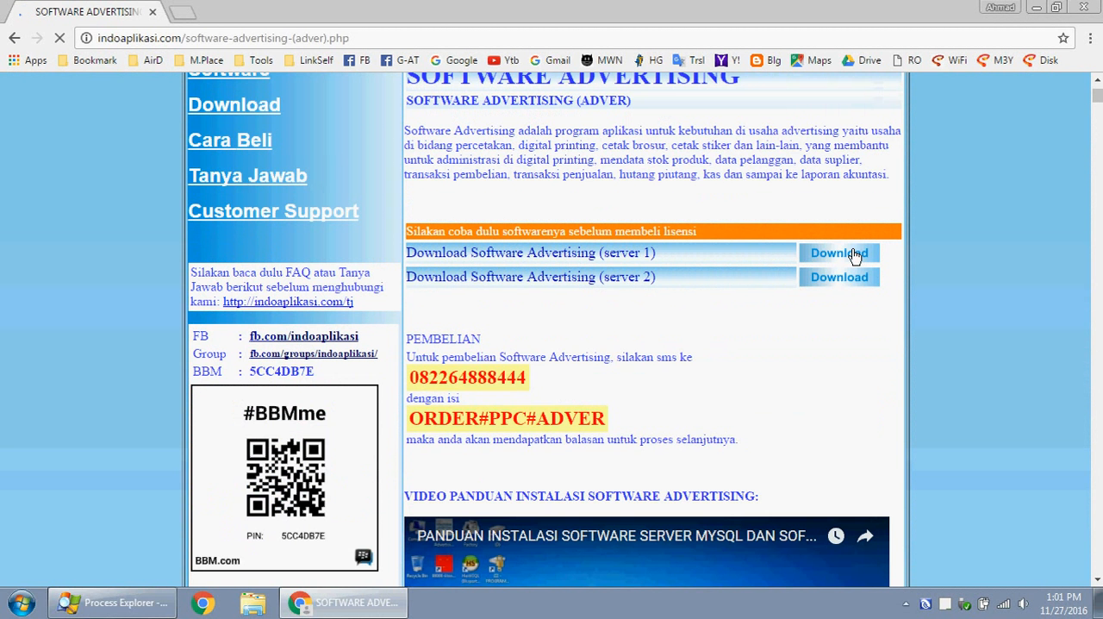
click(854, 285)
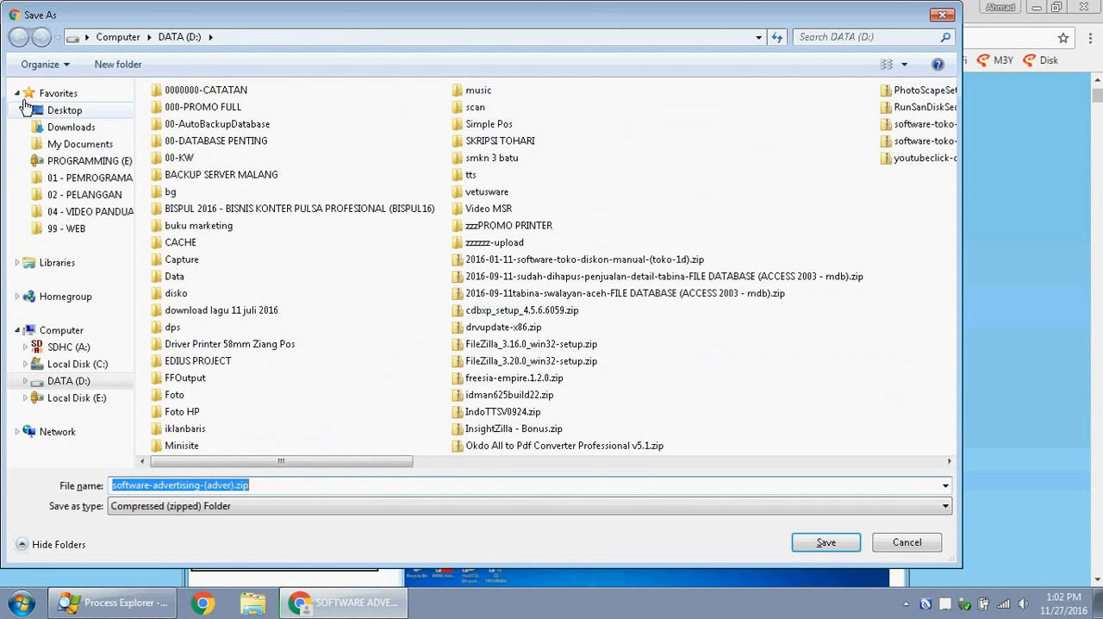
click(26, 105)
click(86, 128)
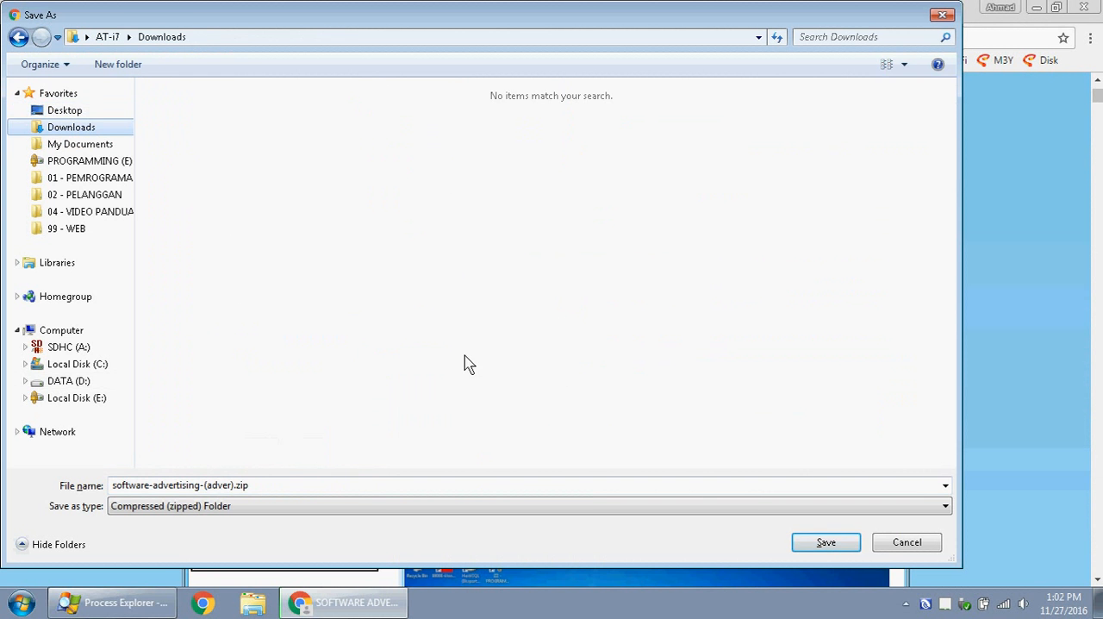
click(828, 543)
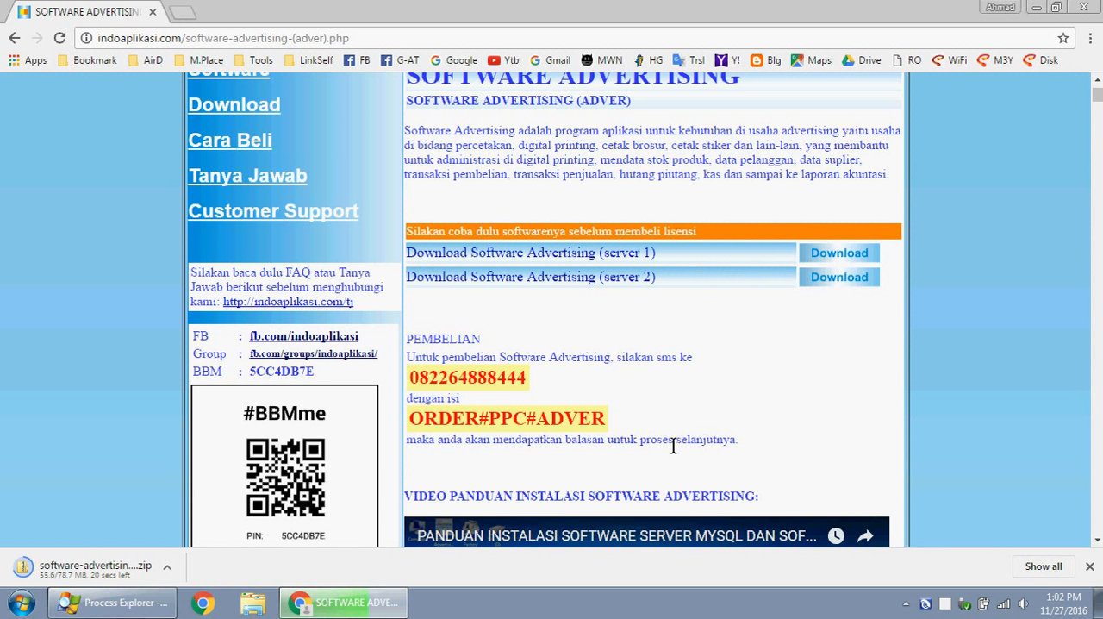
- Keep the flagged software-advertising zip download despite the browser's security warning
scroll(674, 445, up, 3)
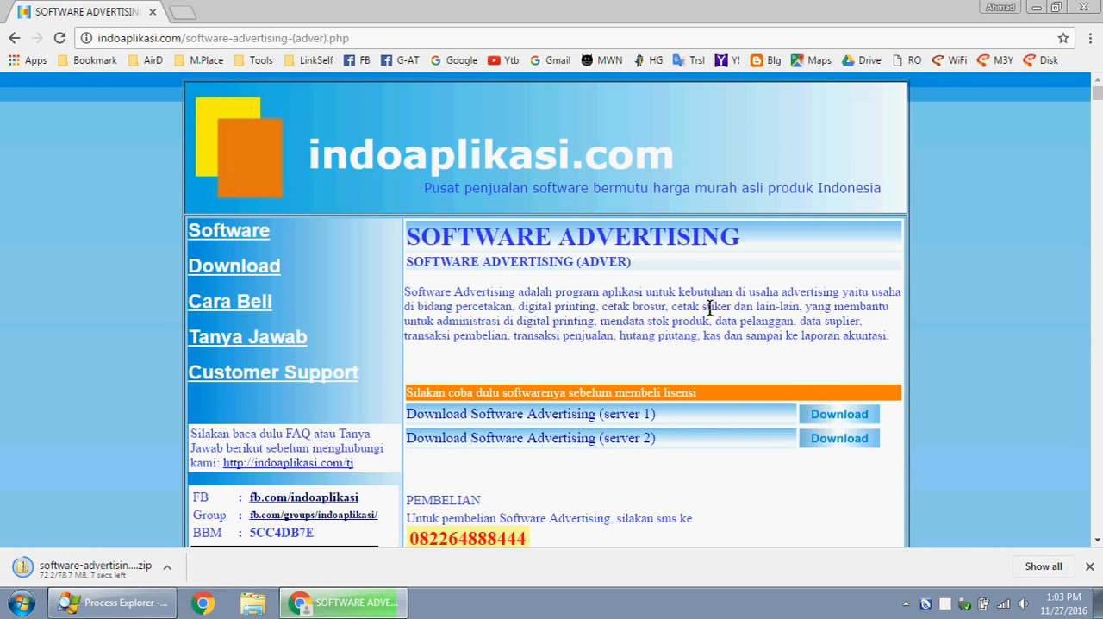
scroll(708, 307, down, 1)
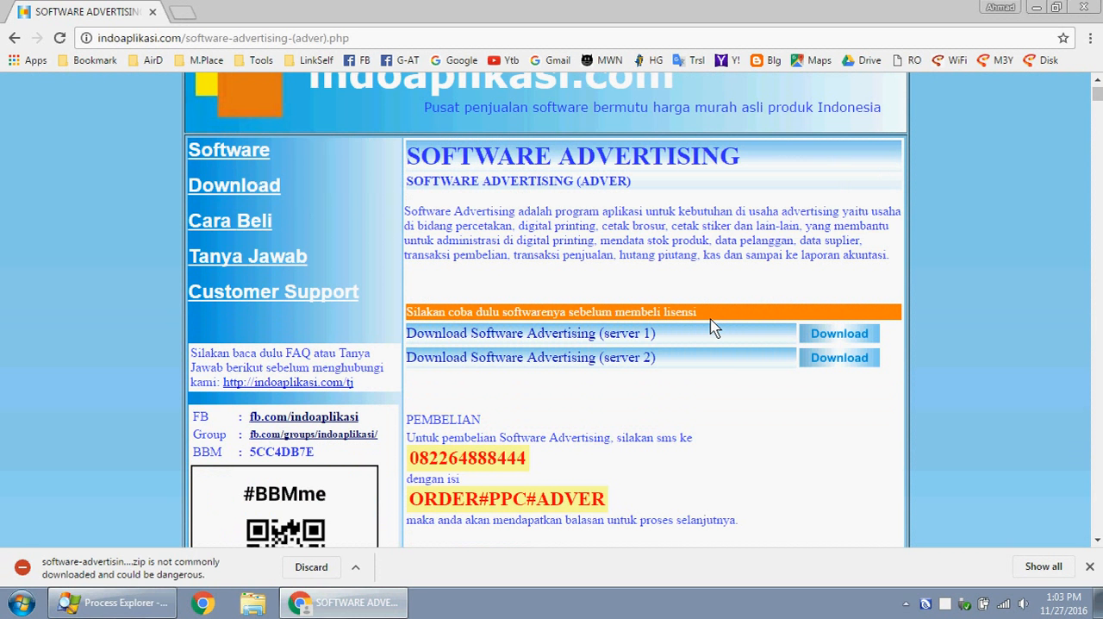
click(360, 558)
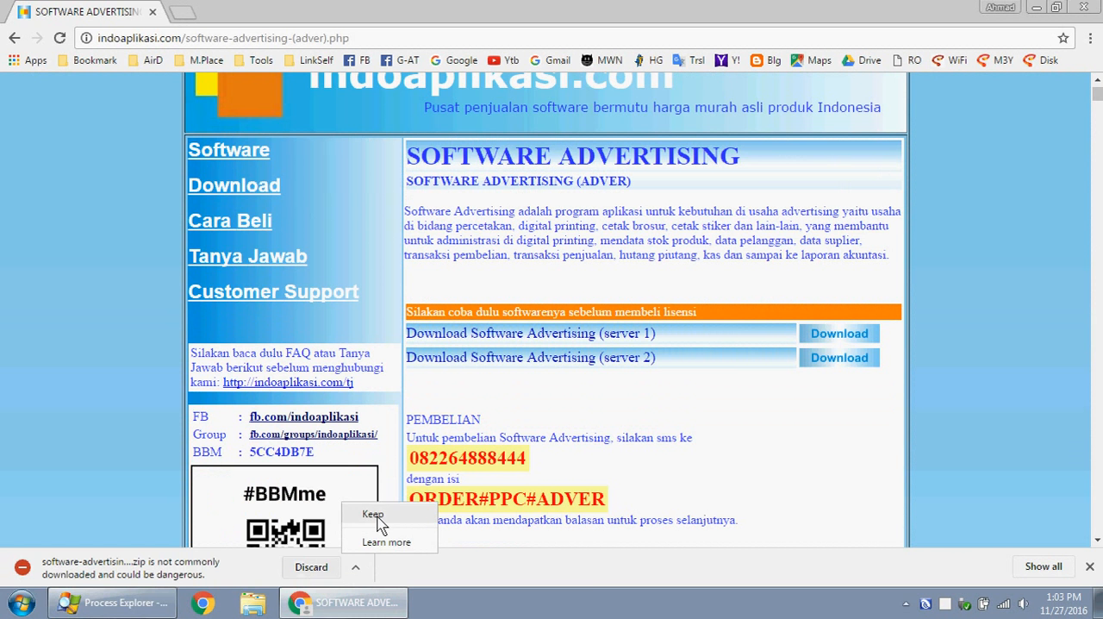
click(379, 515)
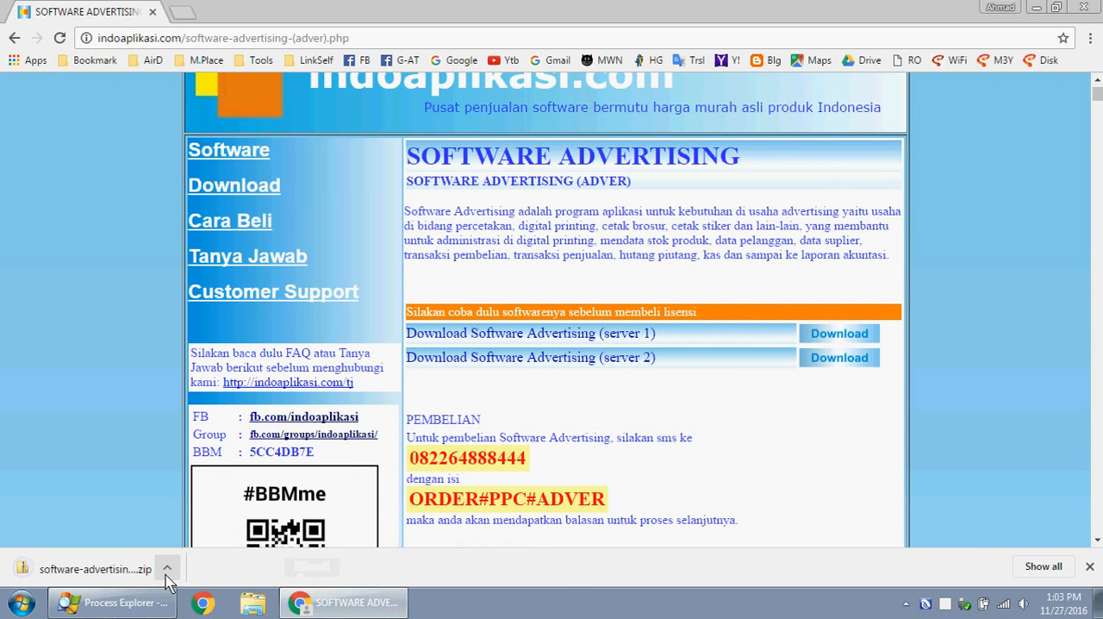
- Show software-advertising-(adver).zip in its folder and extract it there with WinRAR
click(1045, 567)
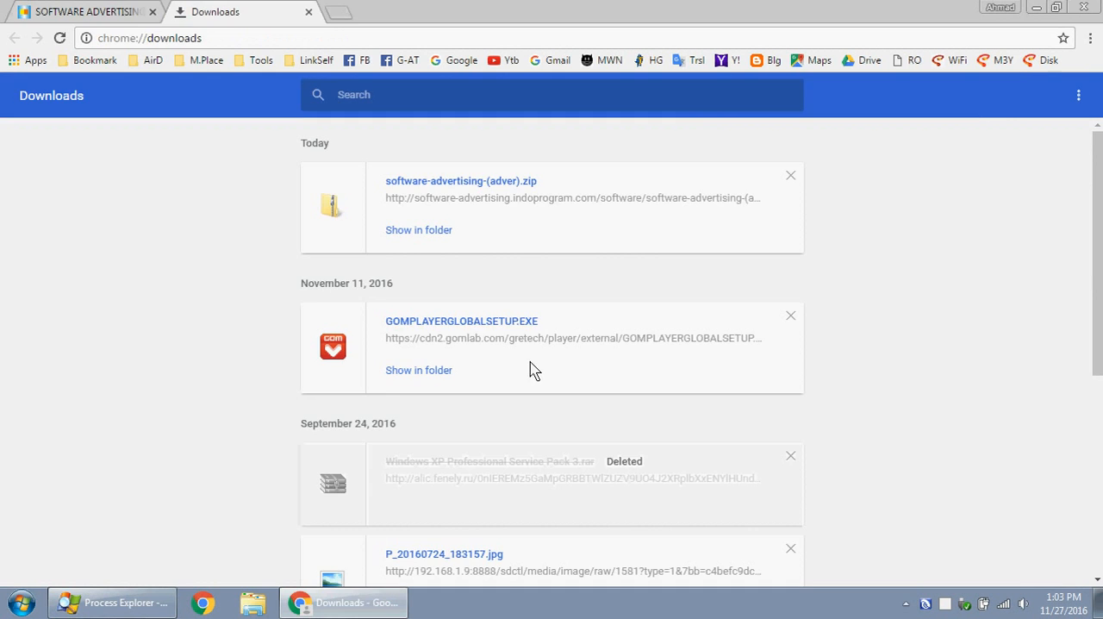
click(419, 230)
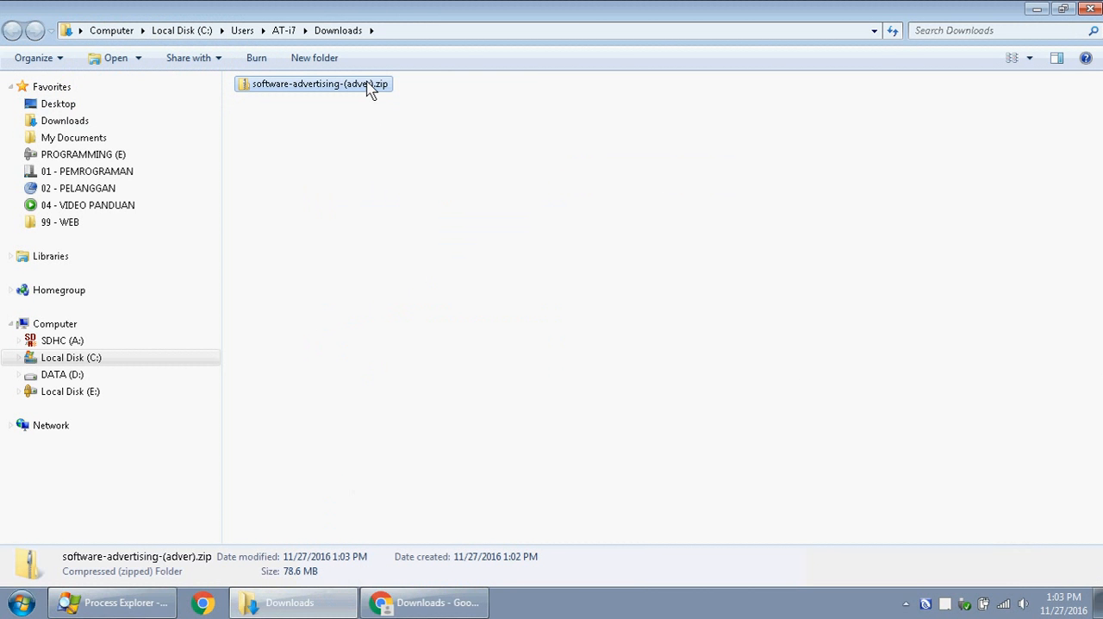
right_click(369, 88)
mouse_move(422, 145)
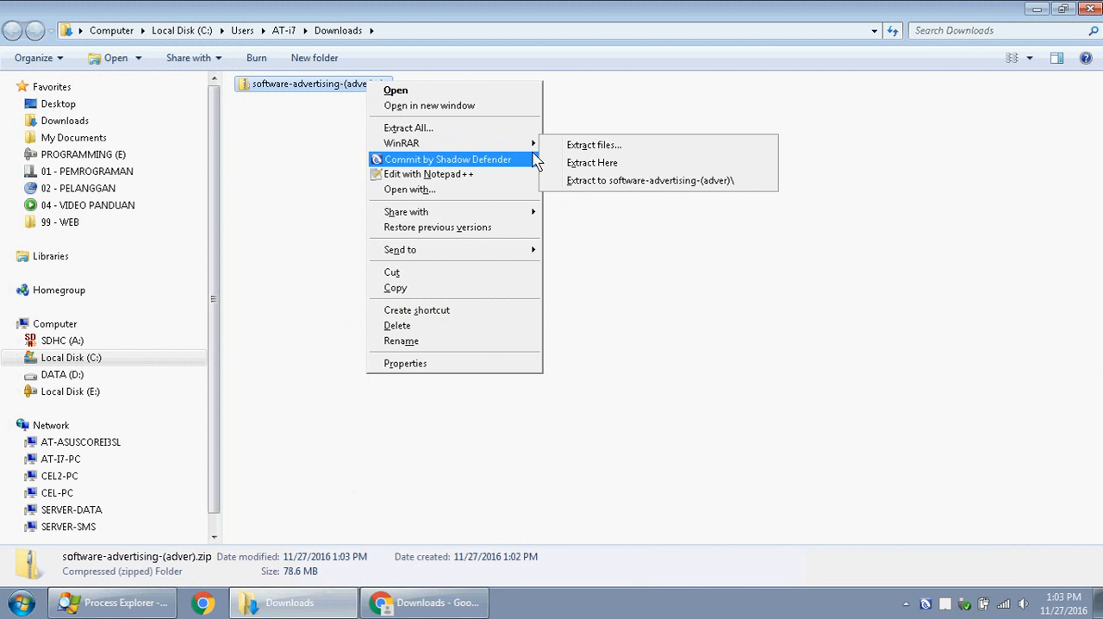
click(594, 167)
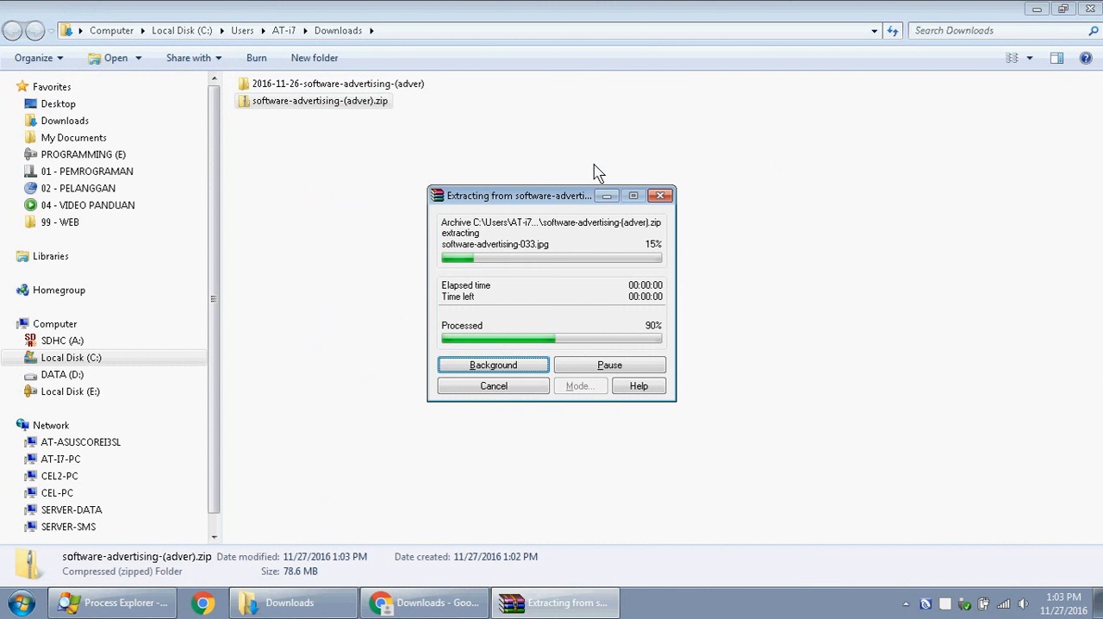
- Open the extracted 2016-11-26-software-advertising-(adver) folder and point out the software-advertising and mysql-connector installers
double_click(404, 83)
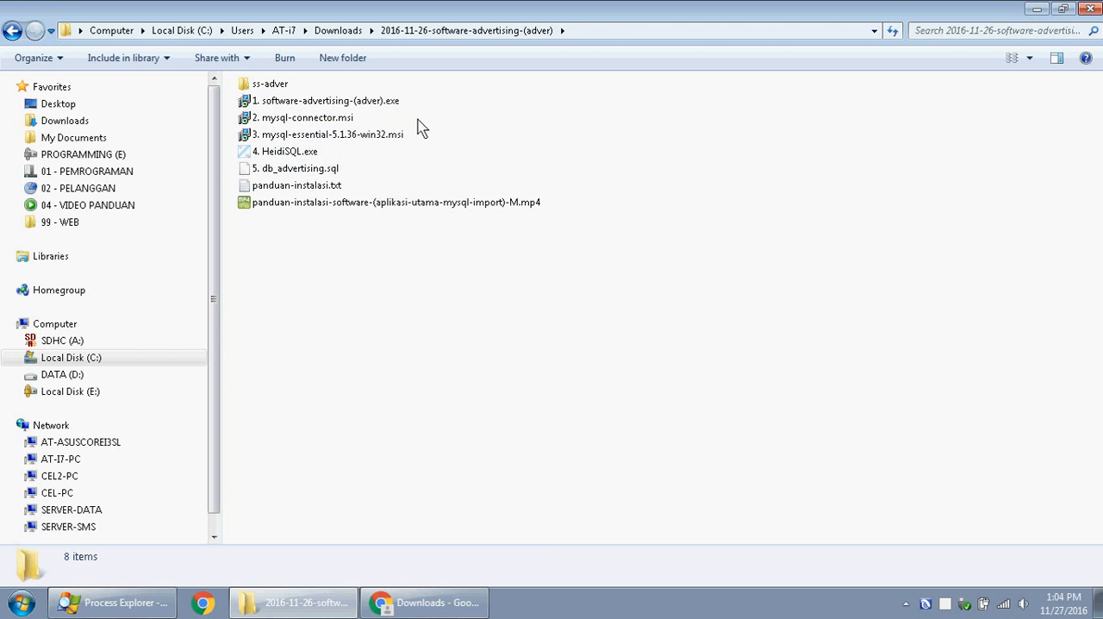
drag(417, 120, 326, 96)
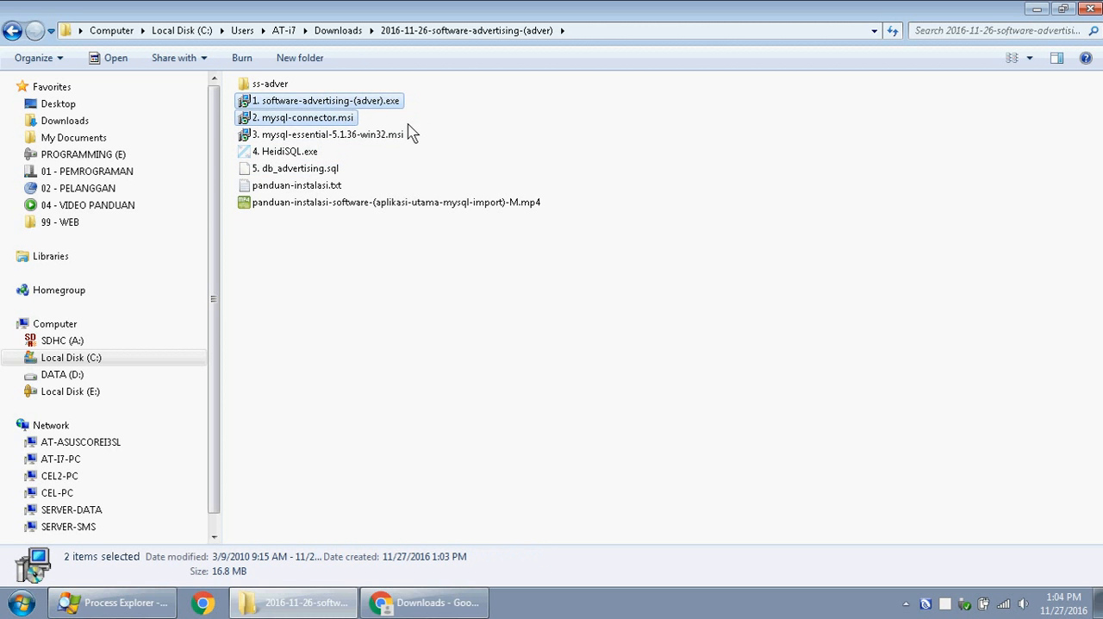
click(474, 111)
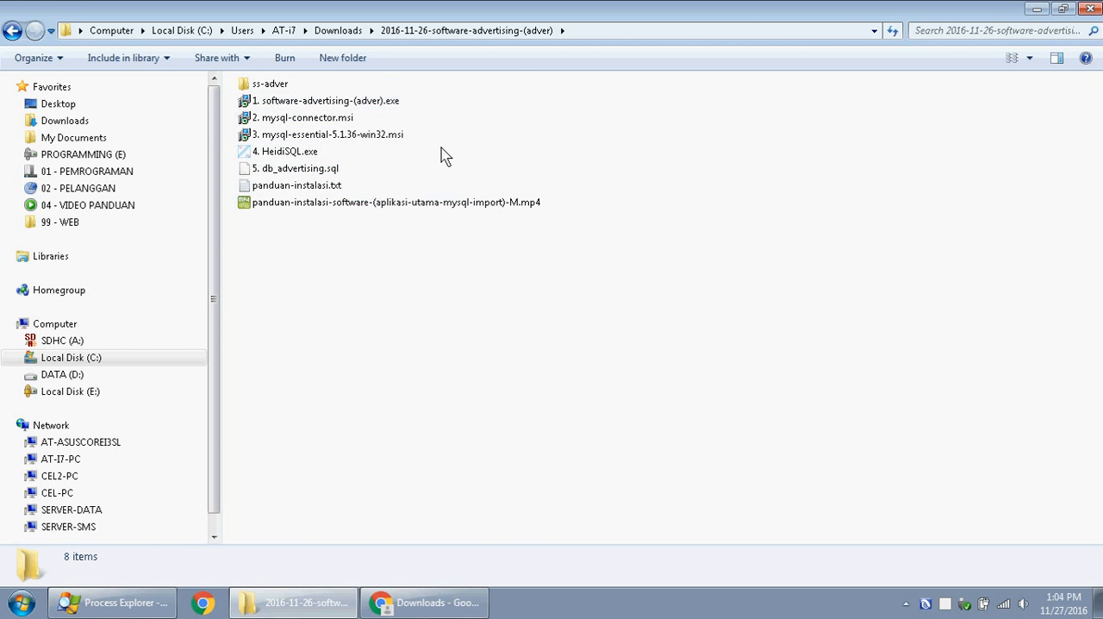
- Install Software Advertising (ADVER) with the default options and a desktop icon, and close the installation guide
double_click(384, 104)
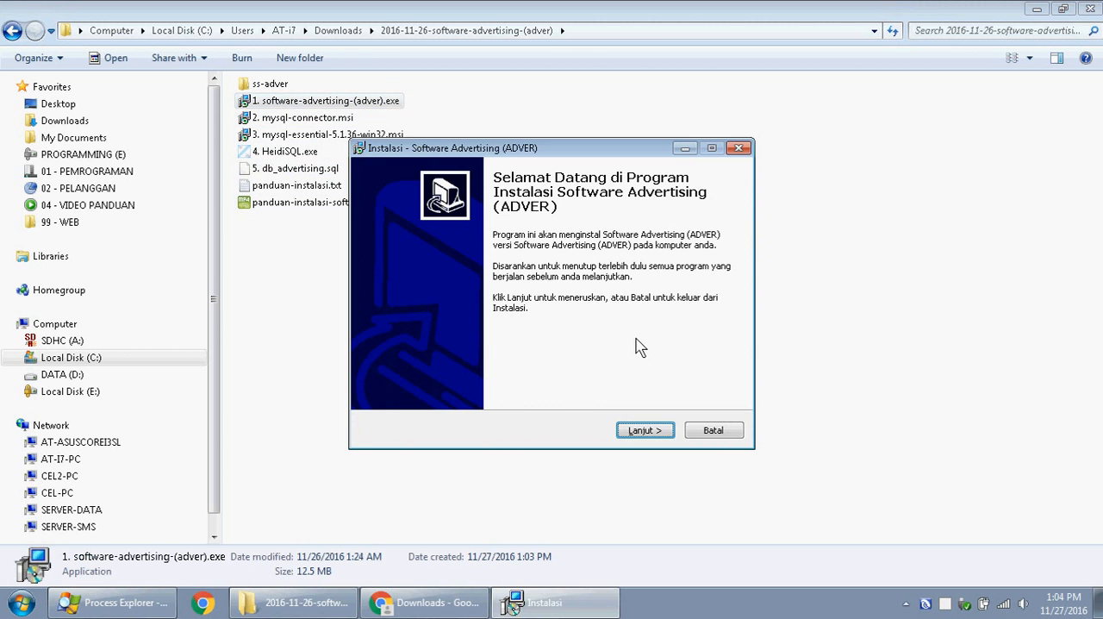
click(651, 432)
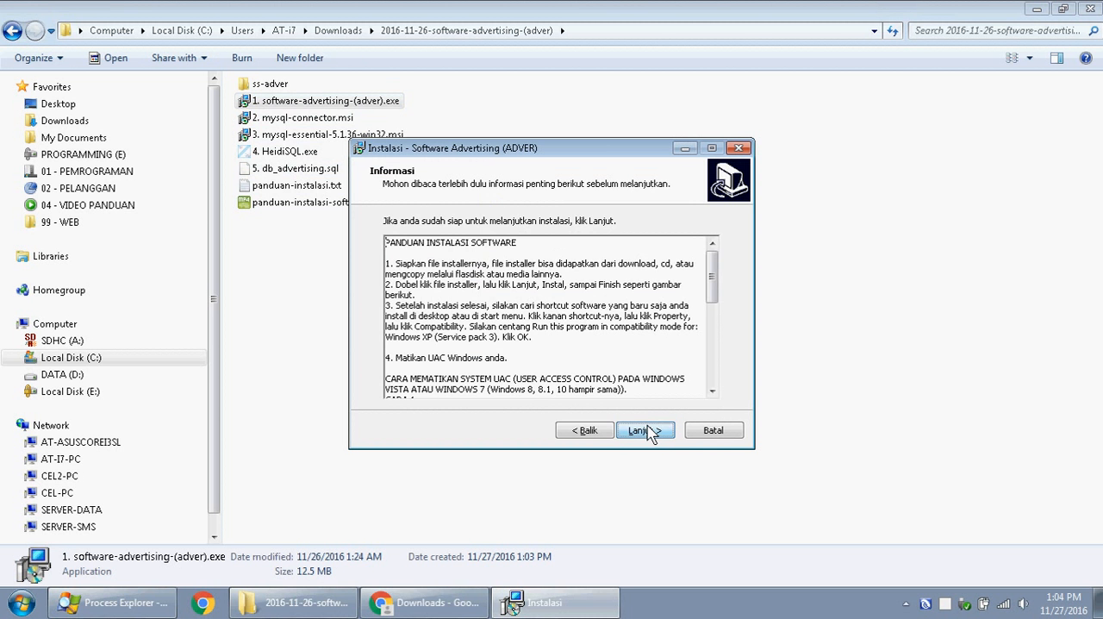
click(651, 432)
click(650, 432)
click(648, 430)
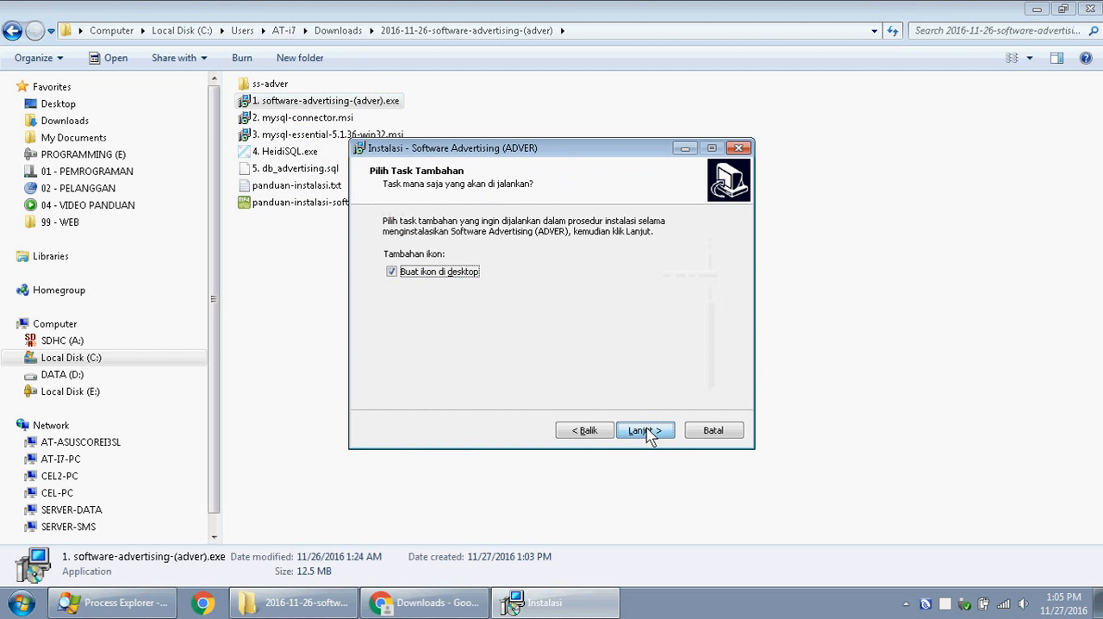
click(648, 431)
click(648, 431)
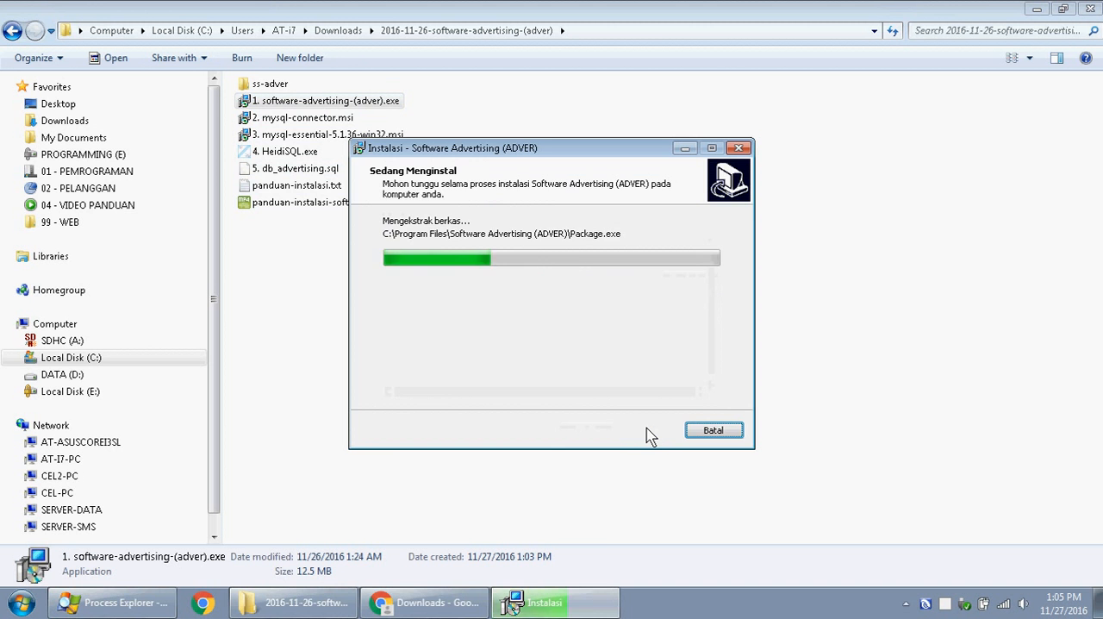
click(645, 430)
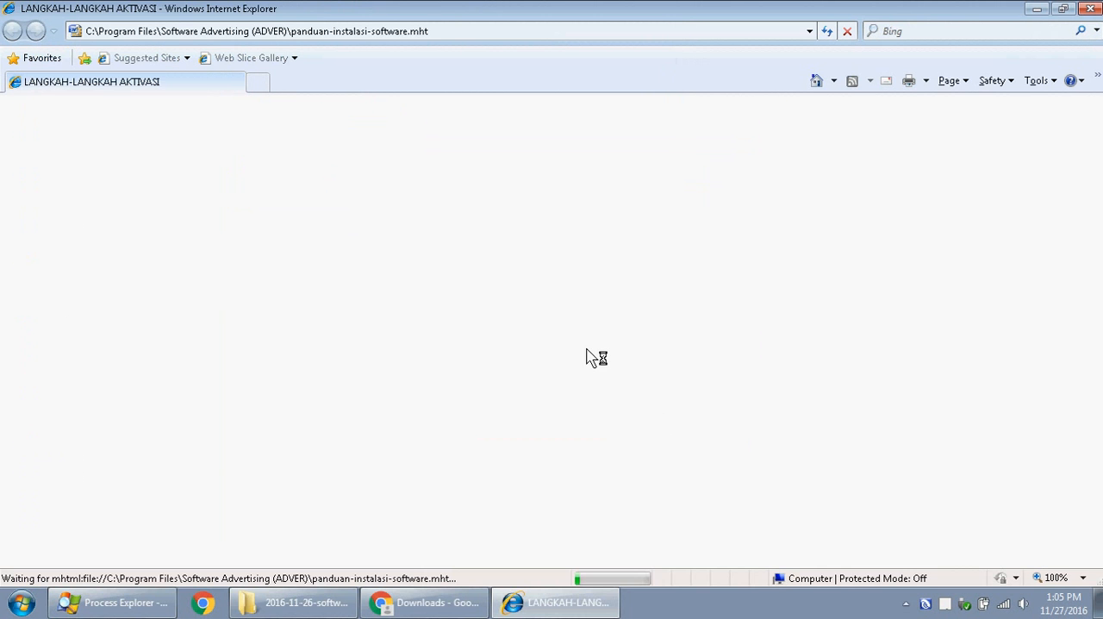
click(730, 494)
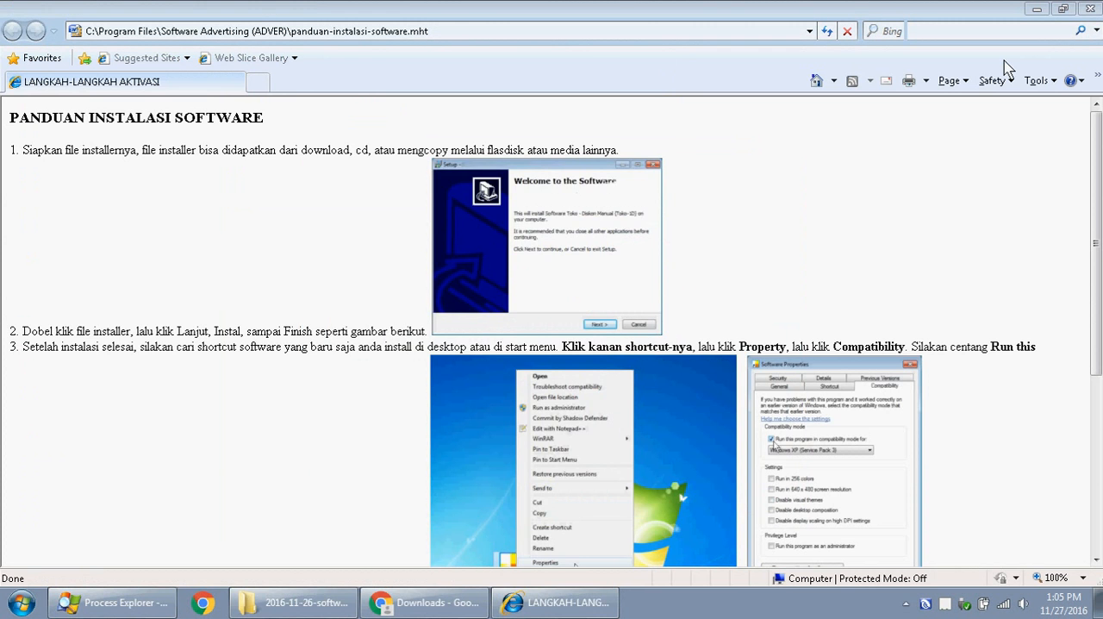
click(1090, 9)
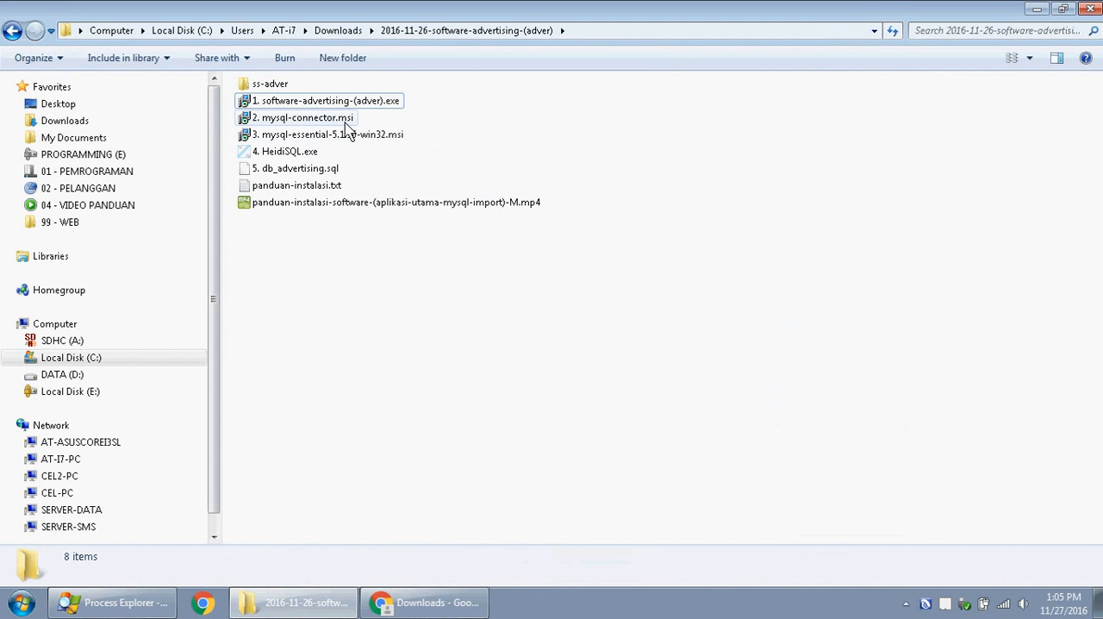
- Install MySQL Connector/ODBC 5.1 from 2. mysql-connector.msi with the default setup options
key(Down)
key(Return)
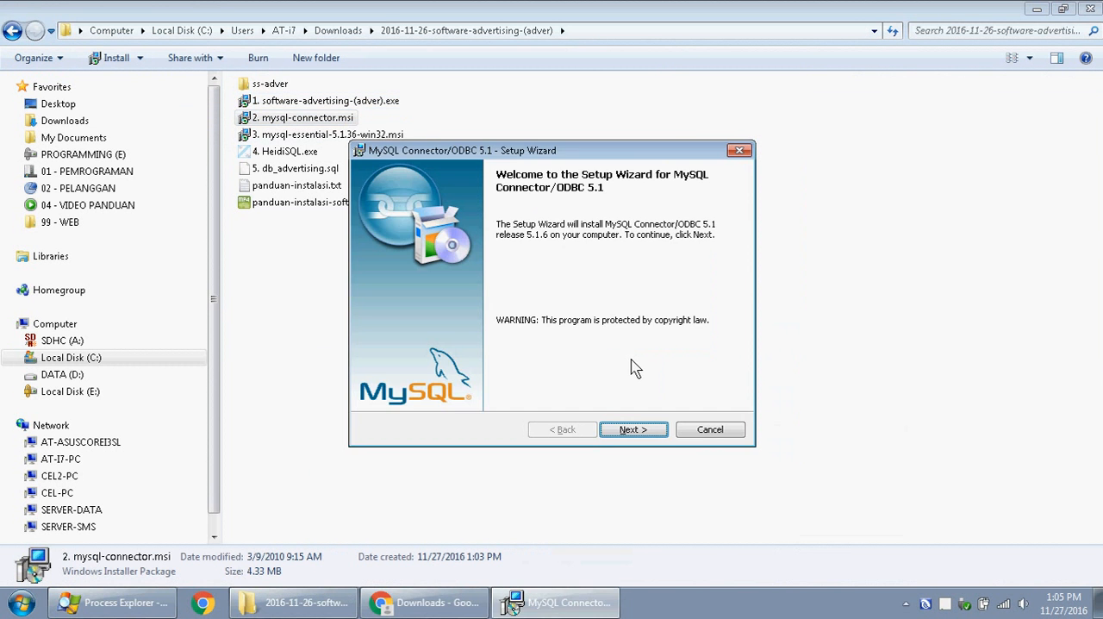
click(651, 436)
click(652, 436)
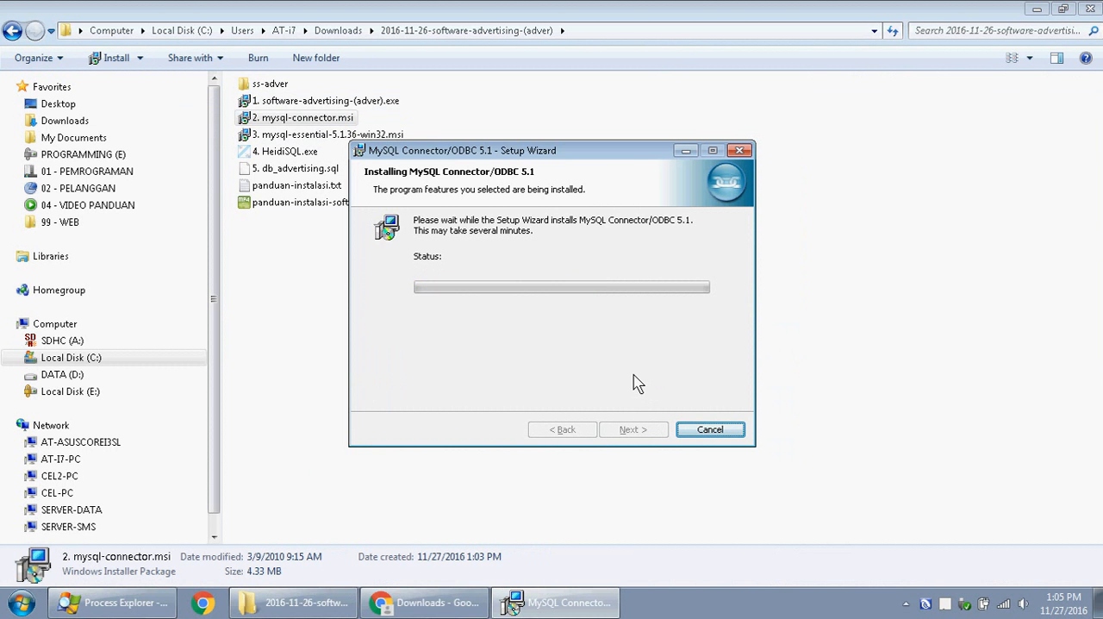
click(648, 432)
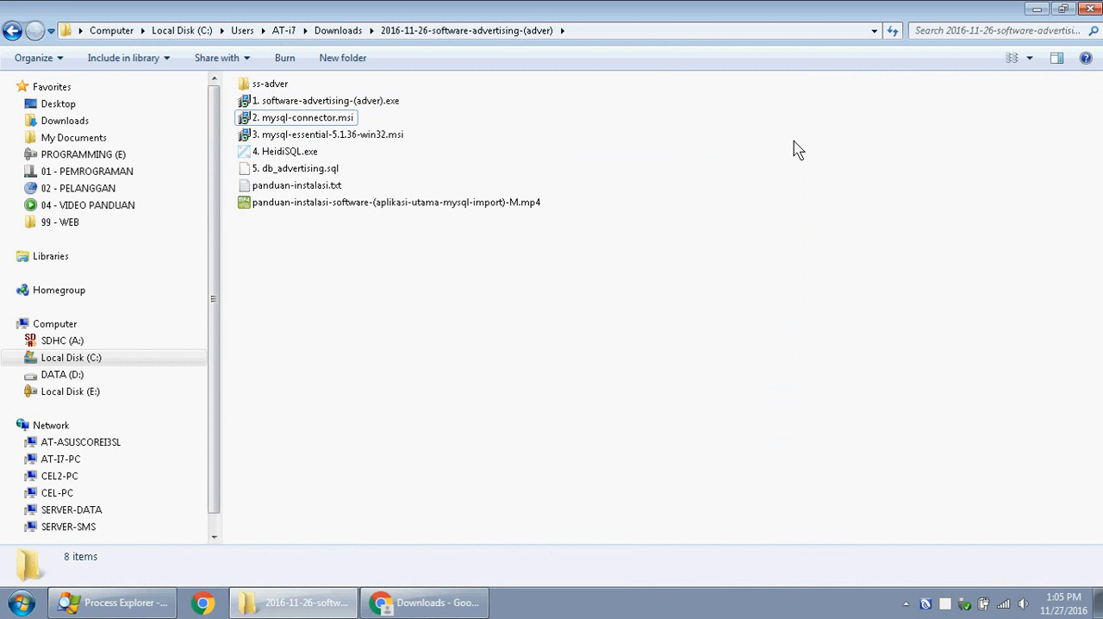
- Show the desktop and launch Software Advertising (ADVER) from its shortcut
click(1040, 10)
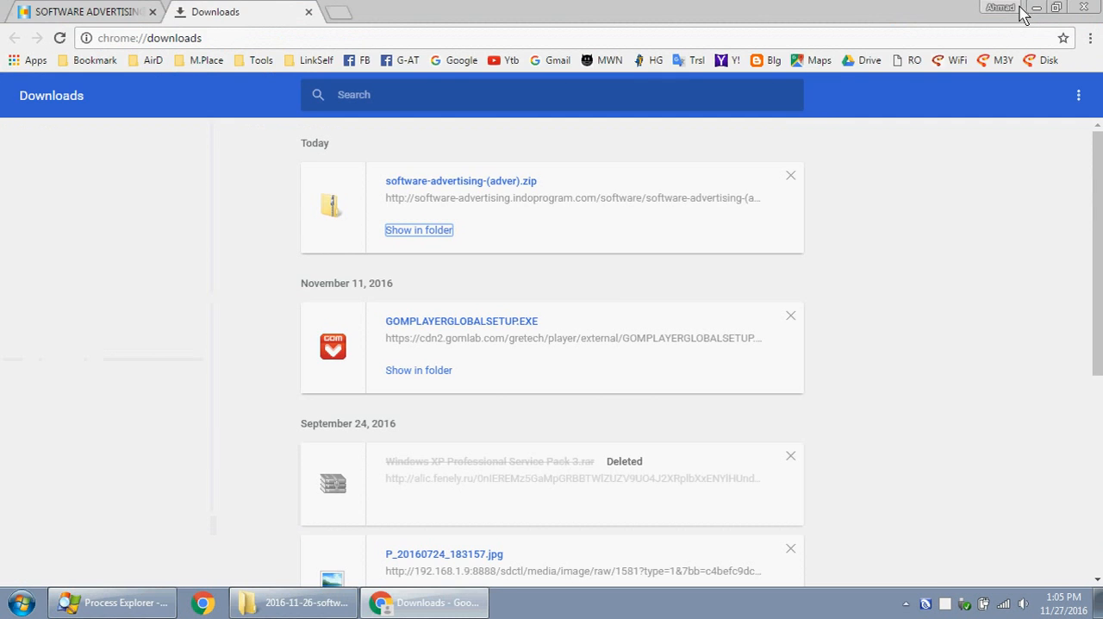
key(super+d)
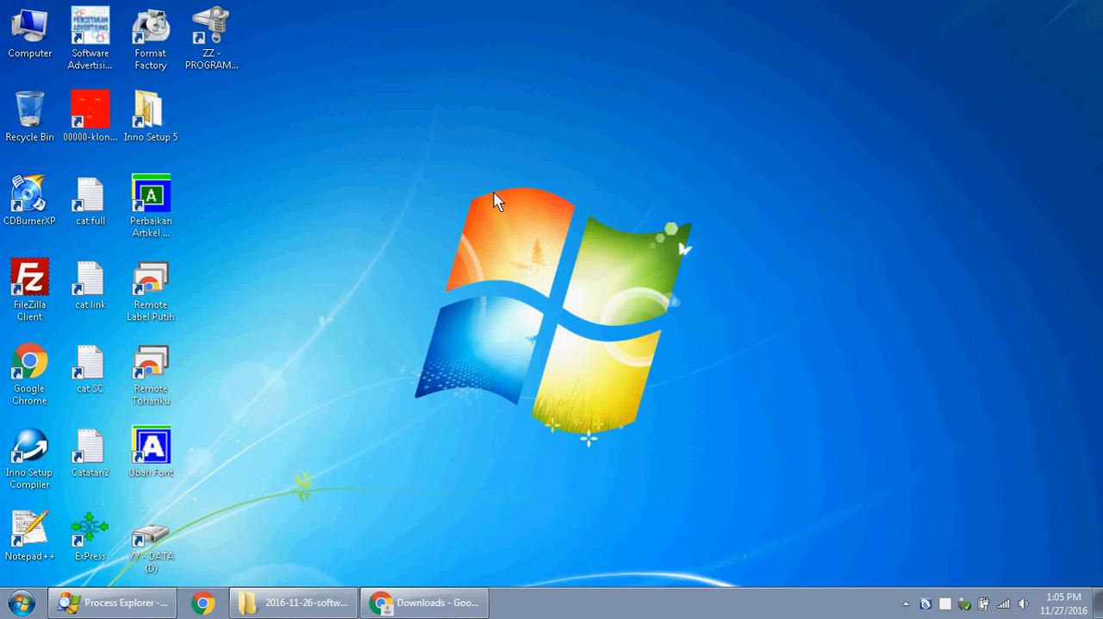
double_click(91, 34)
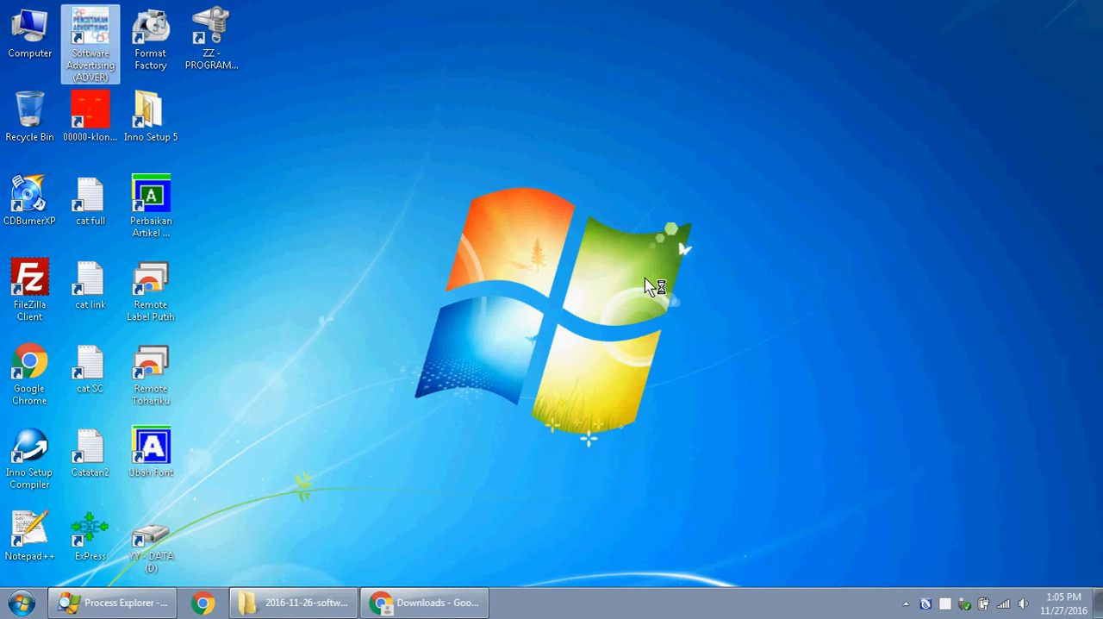
click(686, 361)
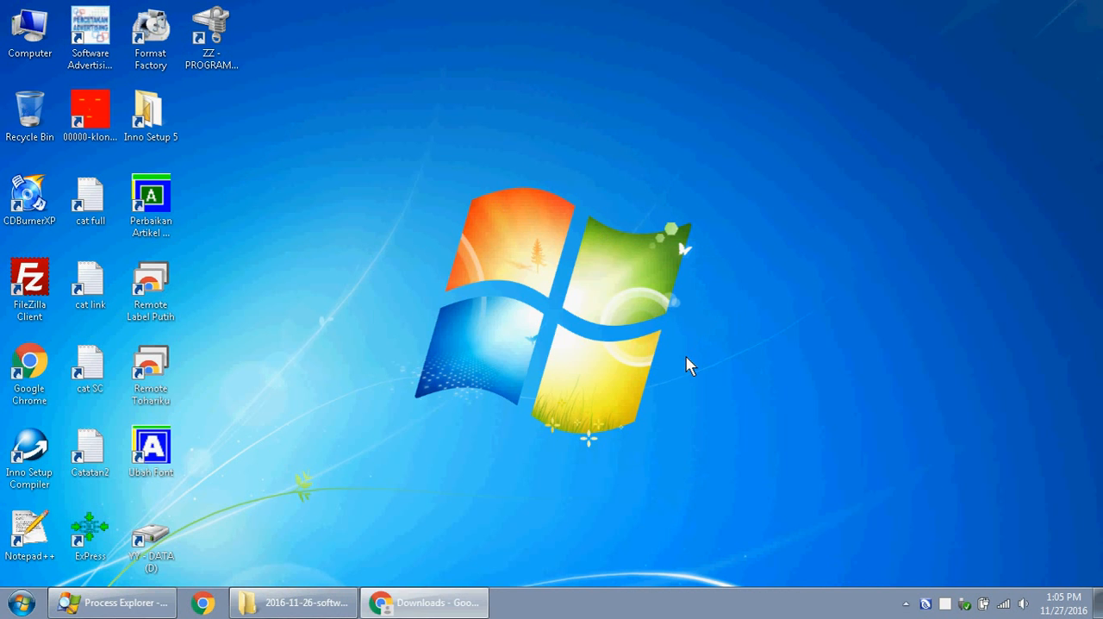
- Set the database connection's server to 192.168.1.18 and confirm the connection settings
double_click(579, 260)
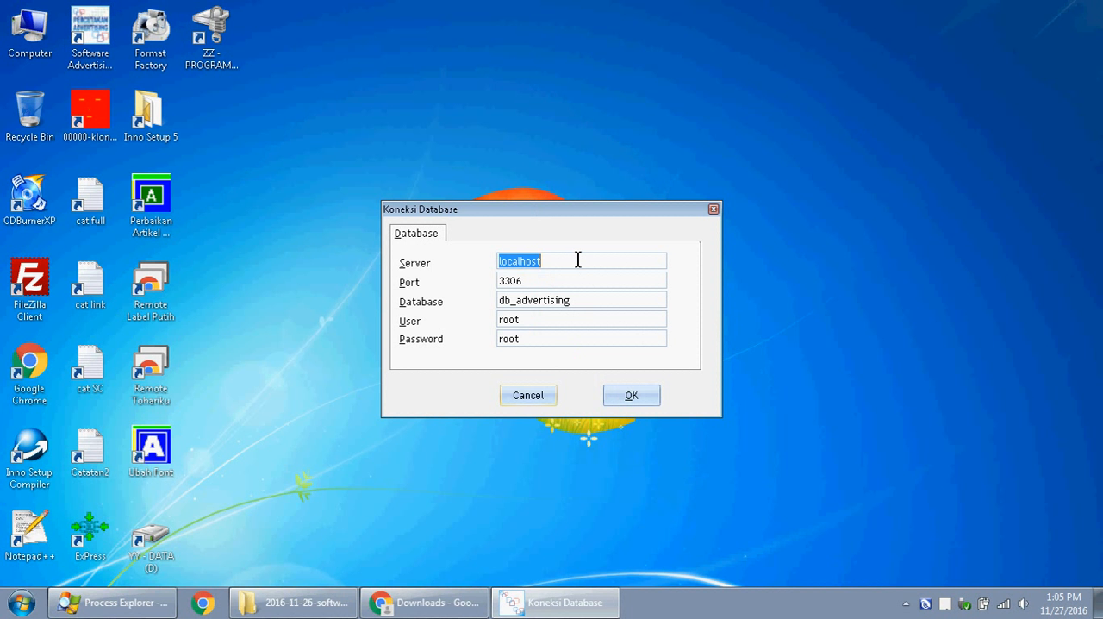
text(192.168.1.18)
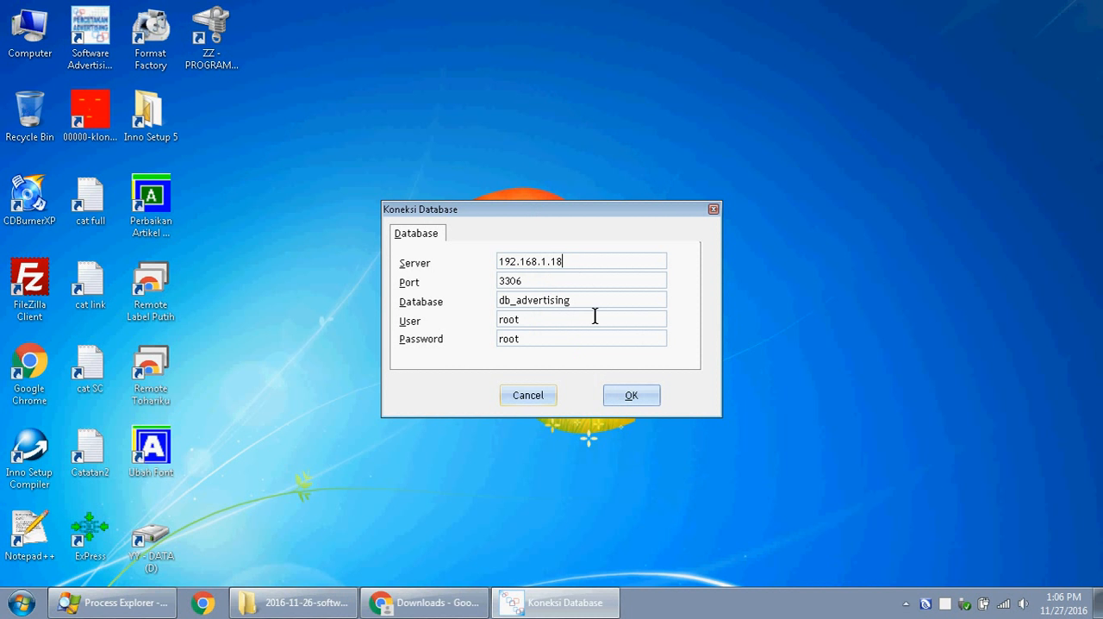
click(635, 400)
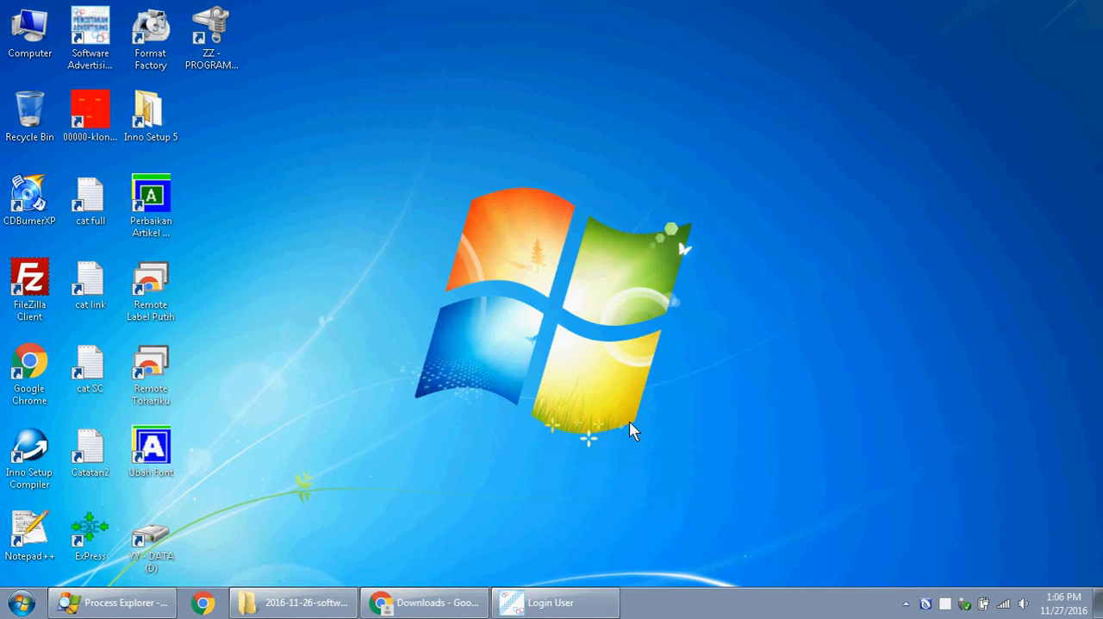
- Log in to Software Advertising as admin with the account password
click(415, 102)
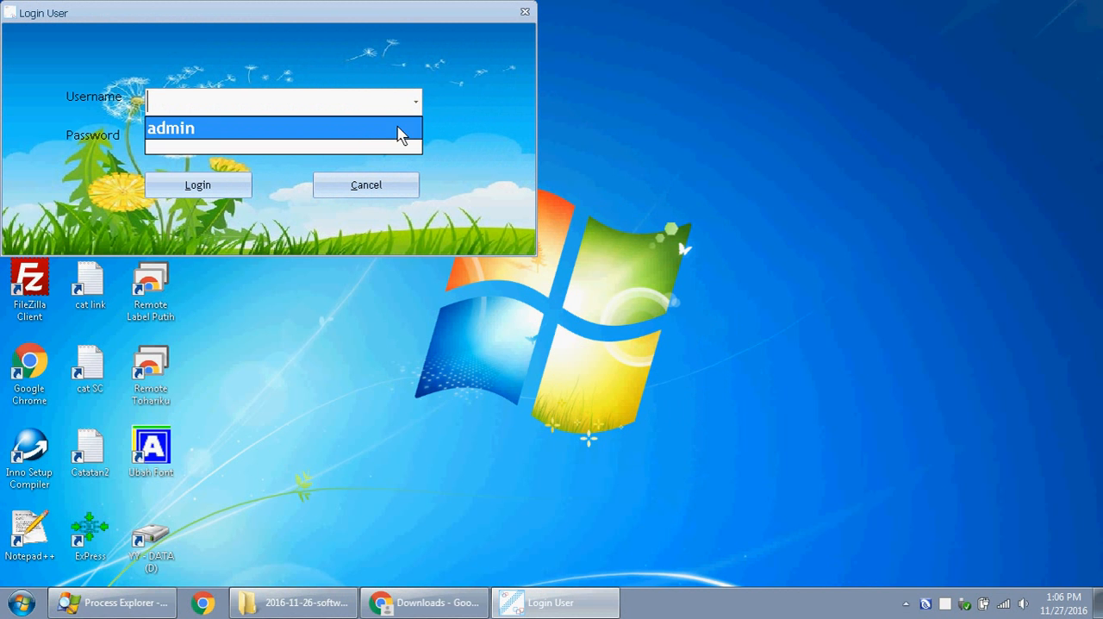
click(401, 136)
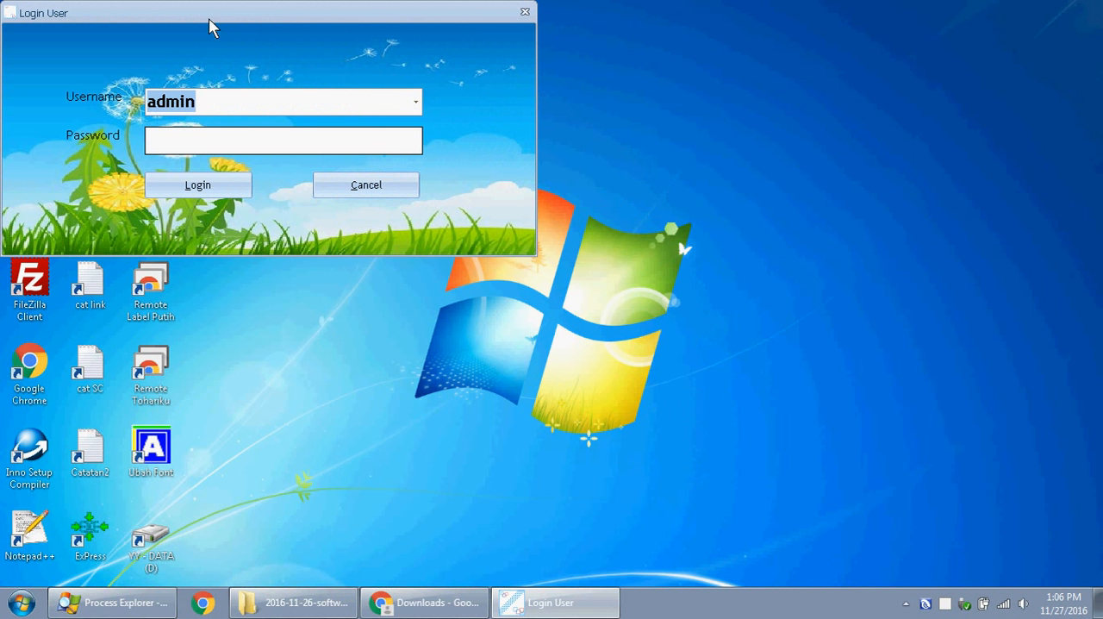
drag(208, 18, 461, 133)
click(461, 250)
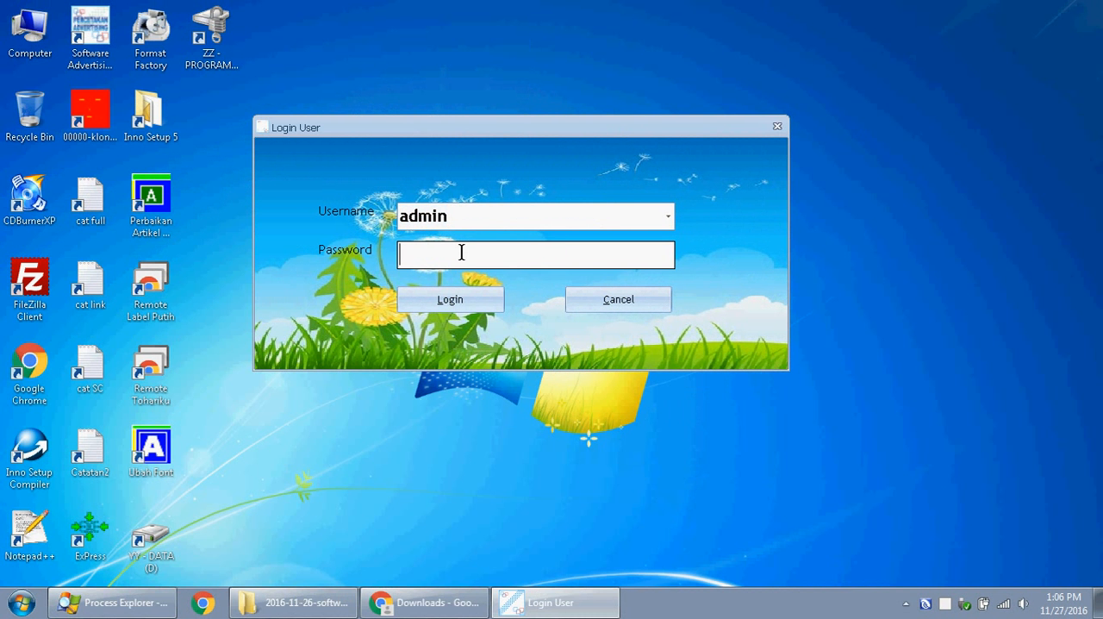
text(*****)
click(448, 309)
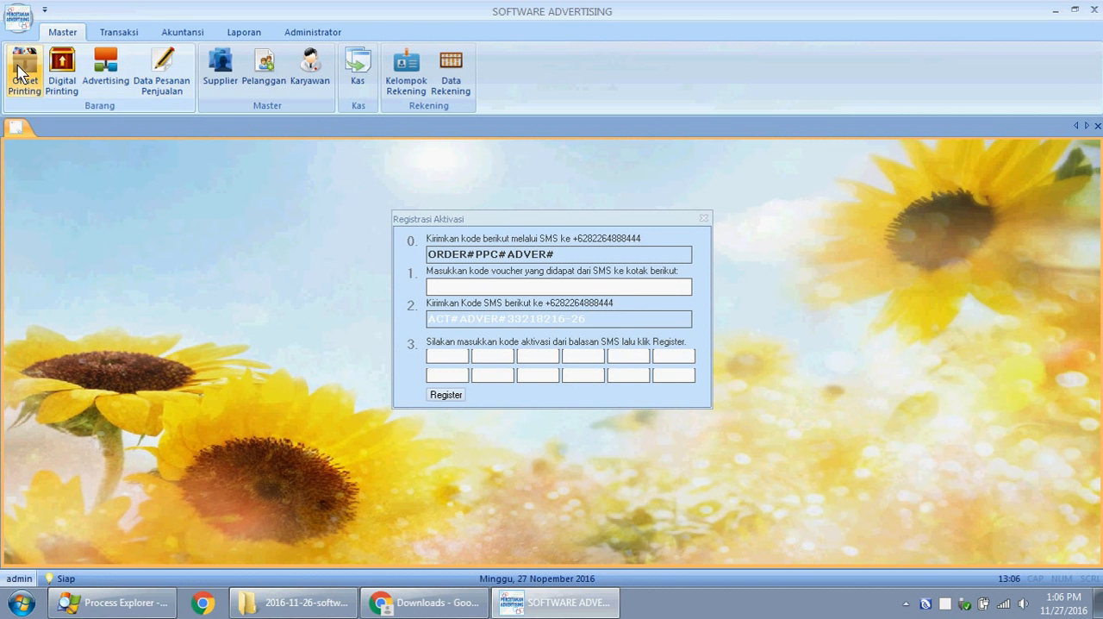
- View the Offset Printing and Digital Printing master data, close both lists and exit Software Advertising
click(21, 79)
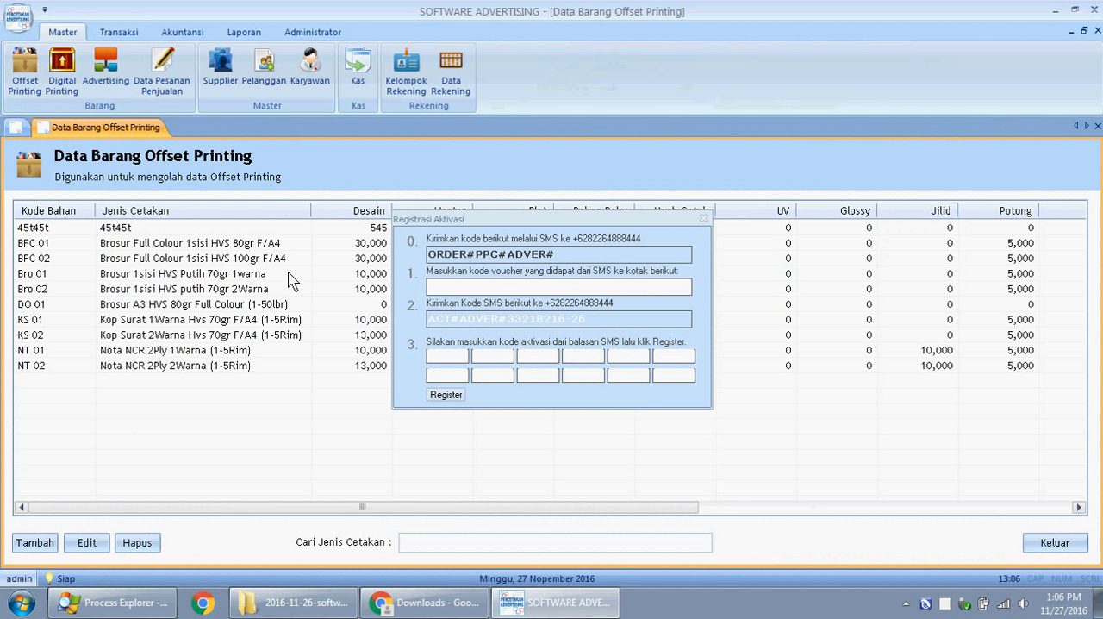
click(62, 76)
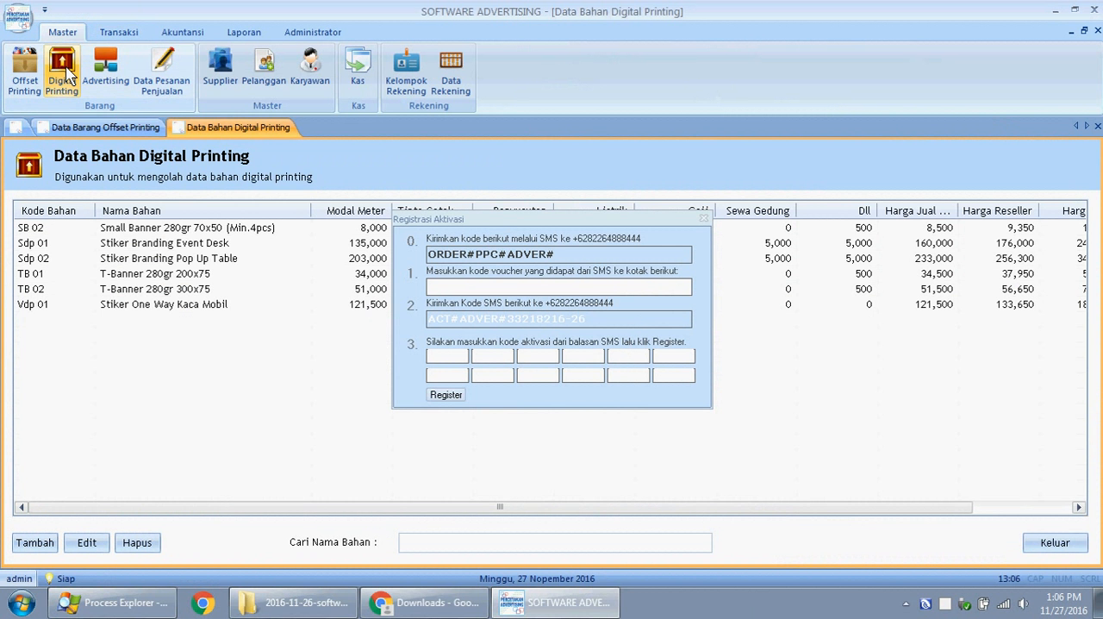
click(1097, 31)
click(1096, 31)
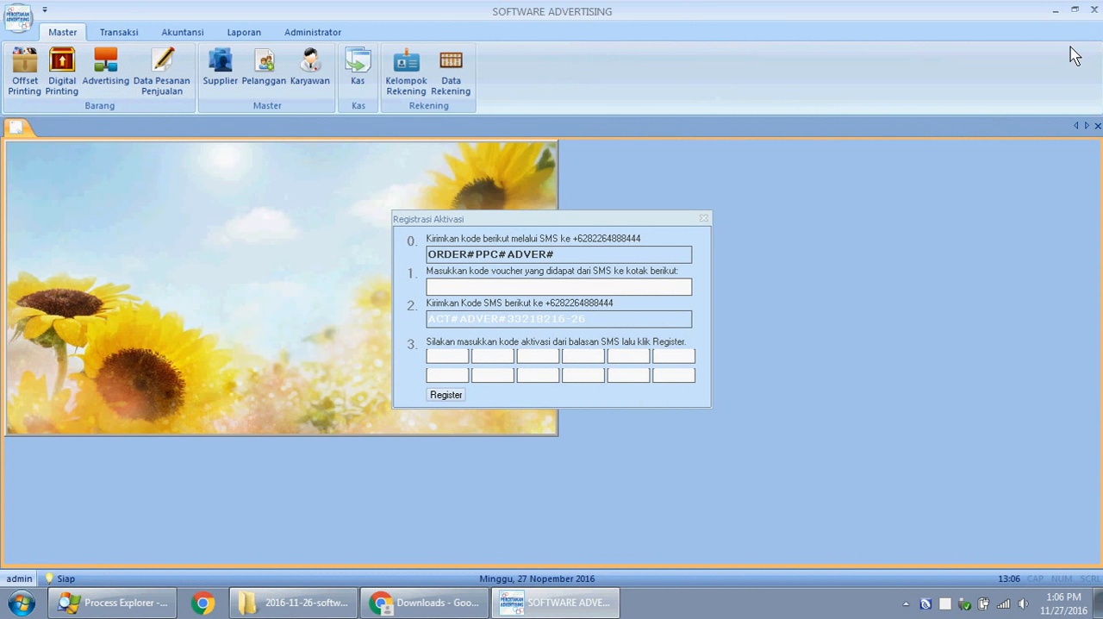
click(1093, 10)
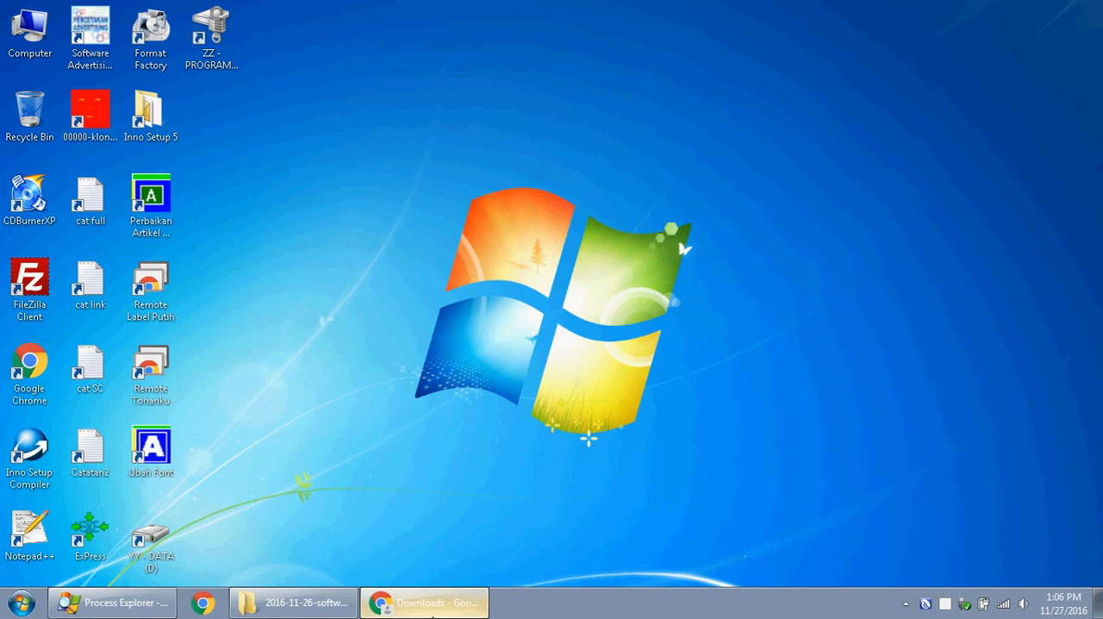
- Install MySQL Server 5.1 from 3. mysql-essential-5.1.36-win32.msi with the default setup options and start its instance configuration
click(298, 603)
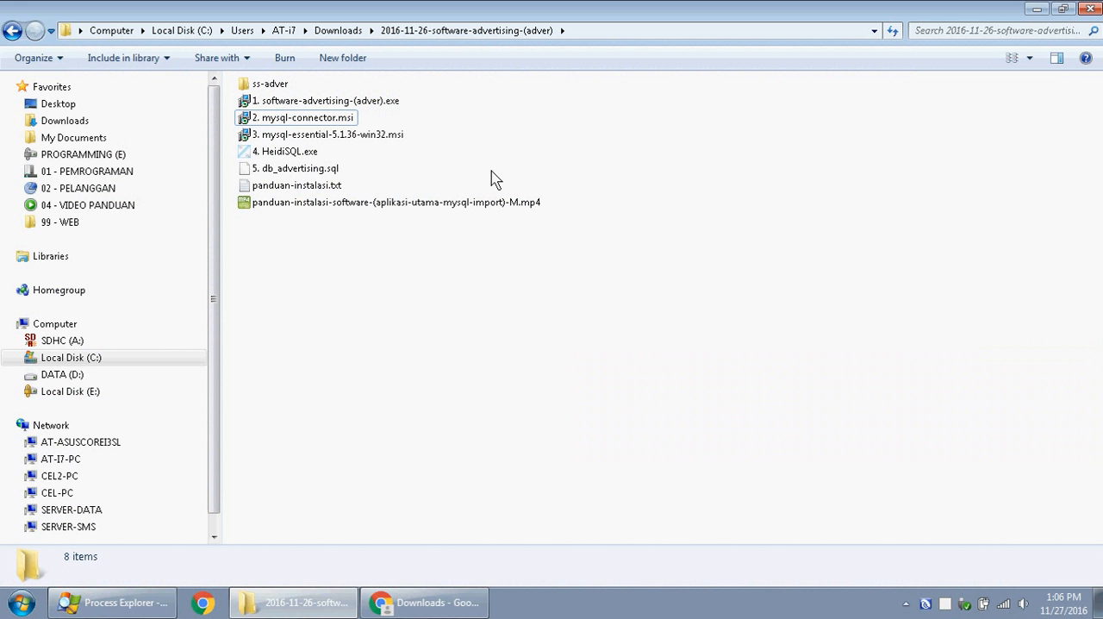
double_click(357, 136)
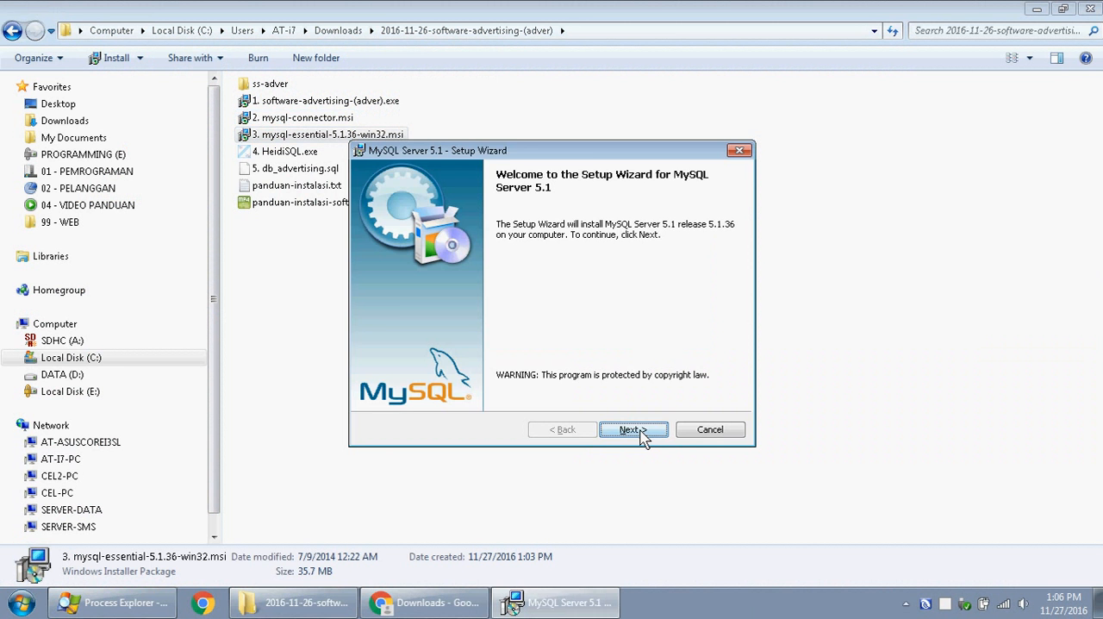
click(640, 432)
click(640, 433)
click(640, 432)
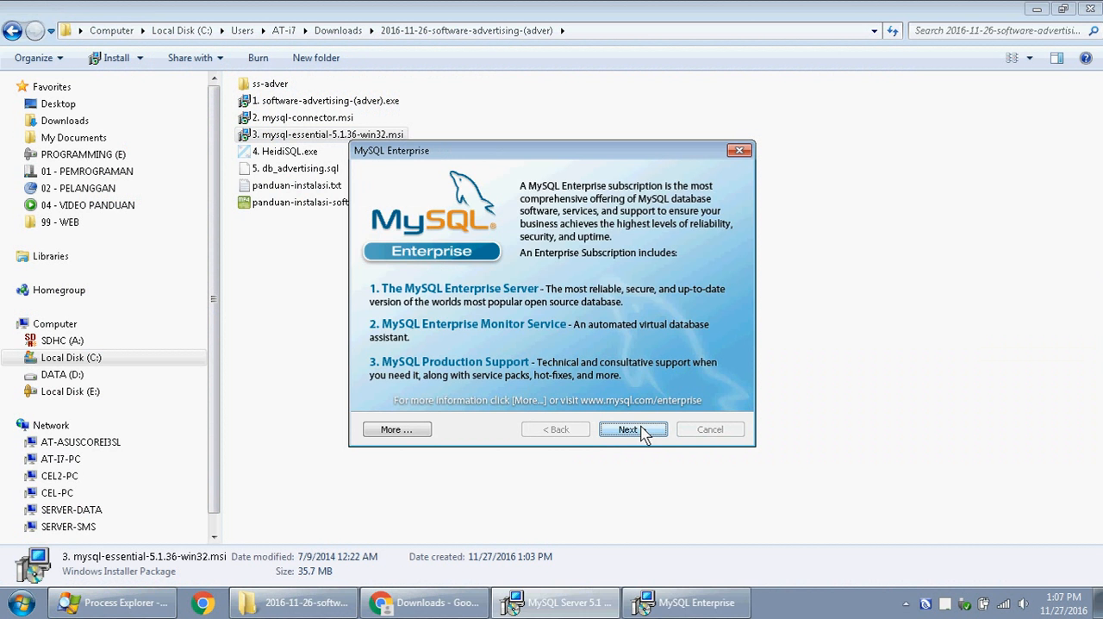
click(644, 433)
click(634, 429)
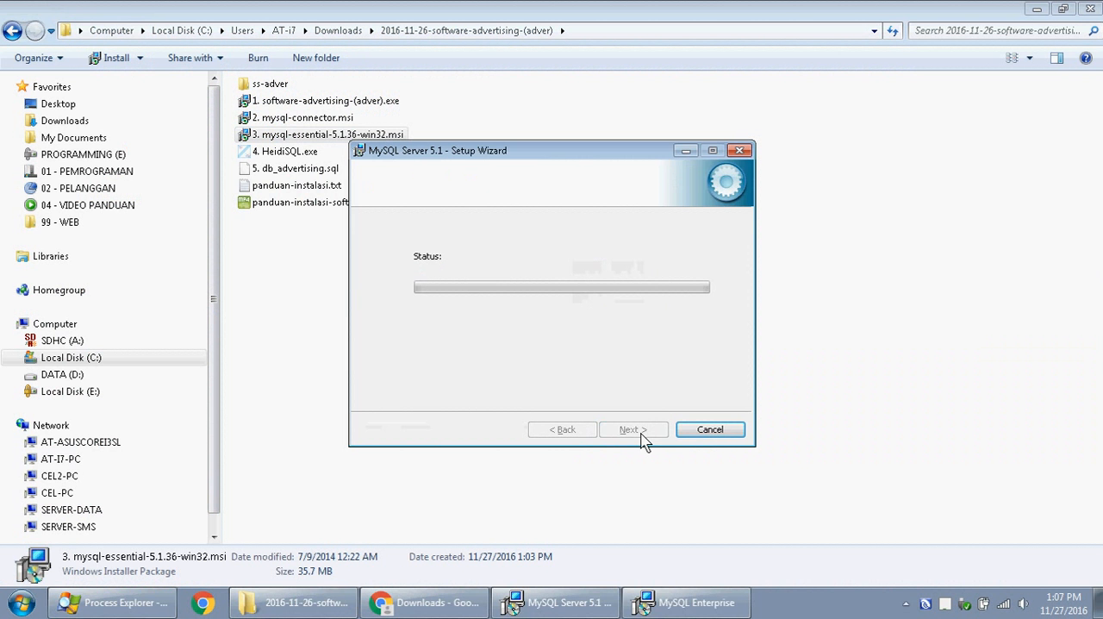
click(644, 431)
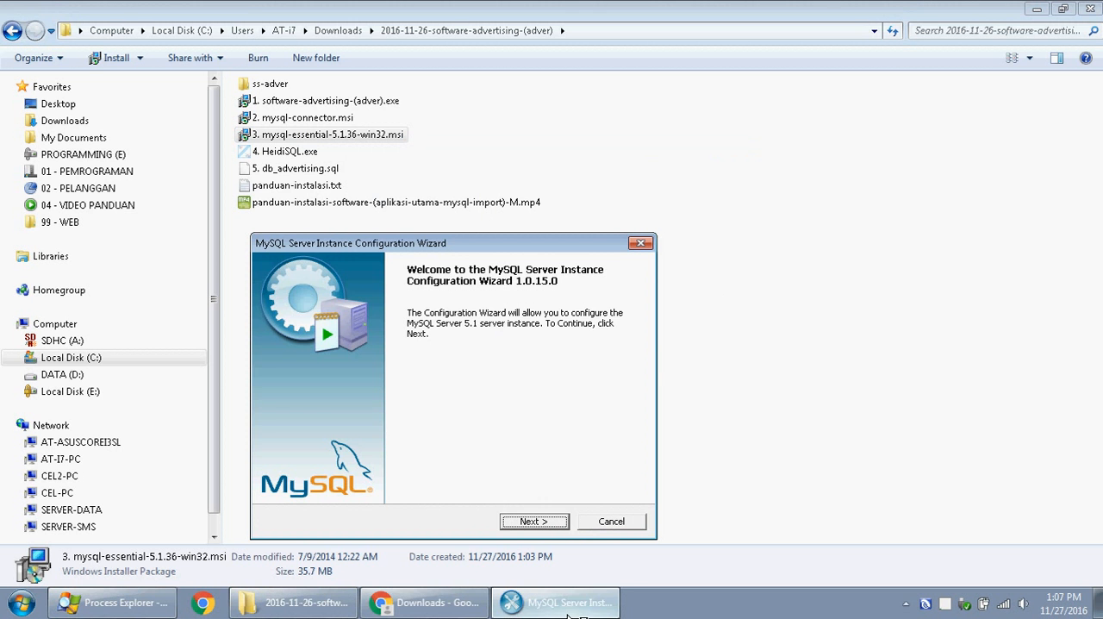
- Configure the MySQL instance with the default Developer Machine type, InnoDB installation path on C: and Decision Support (DSS)/OLAP connections
click(556, 521)
click(548, 528)
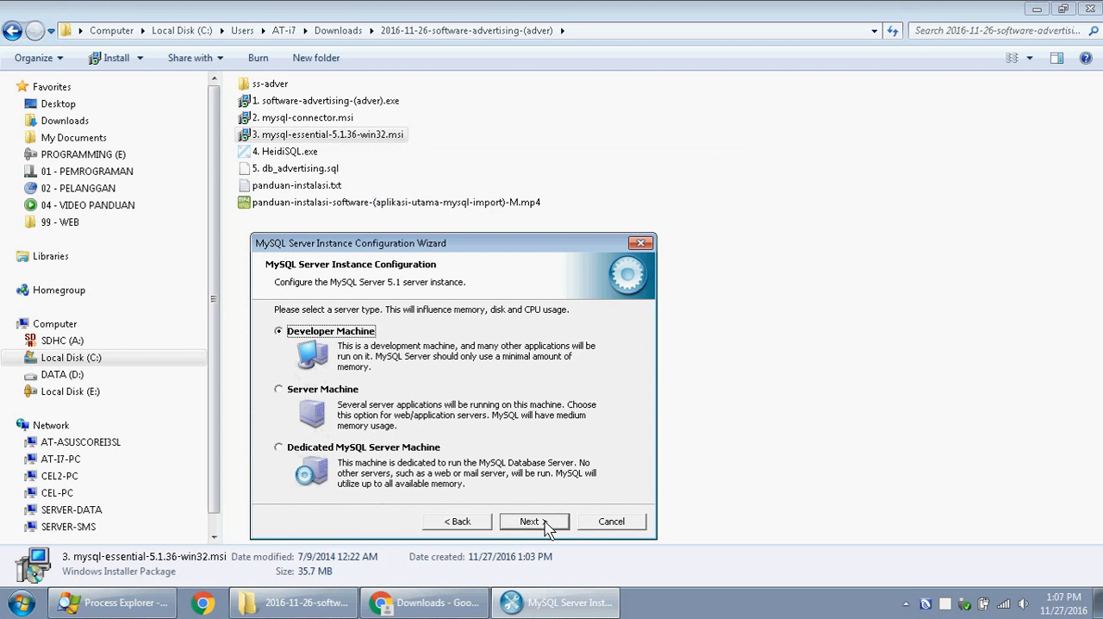
click(547, 527)
click(545, 528)
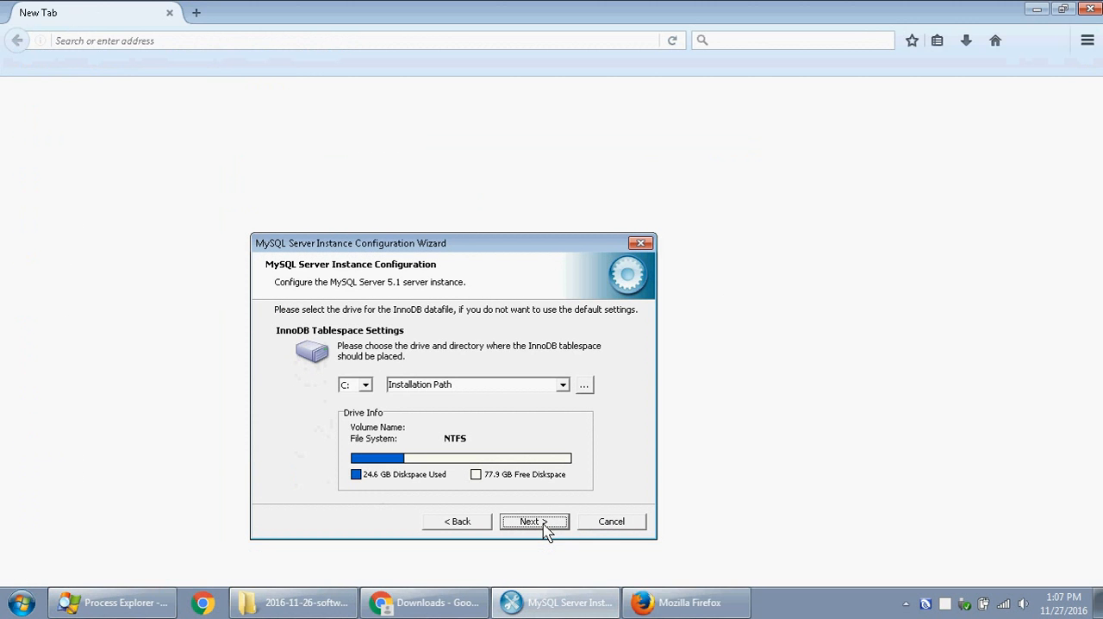
click(544, 528)
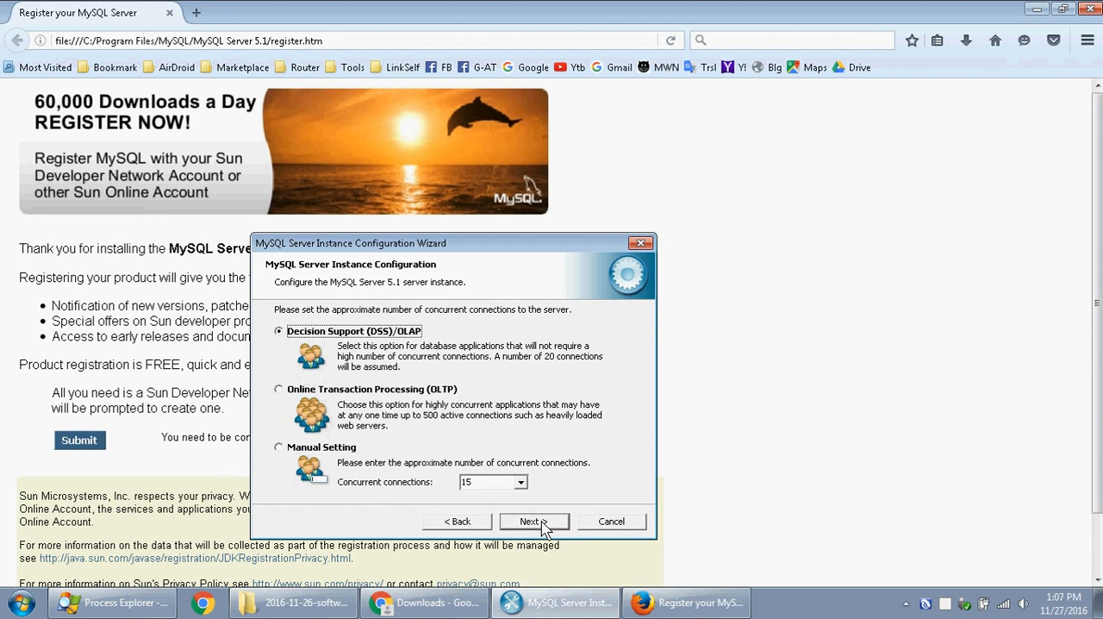
click(543, 526)
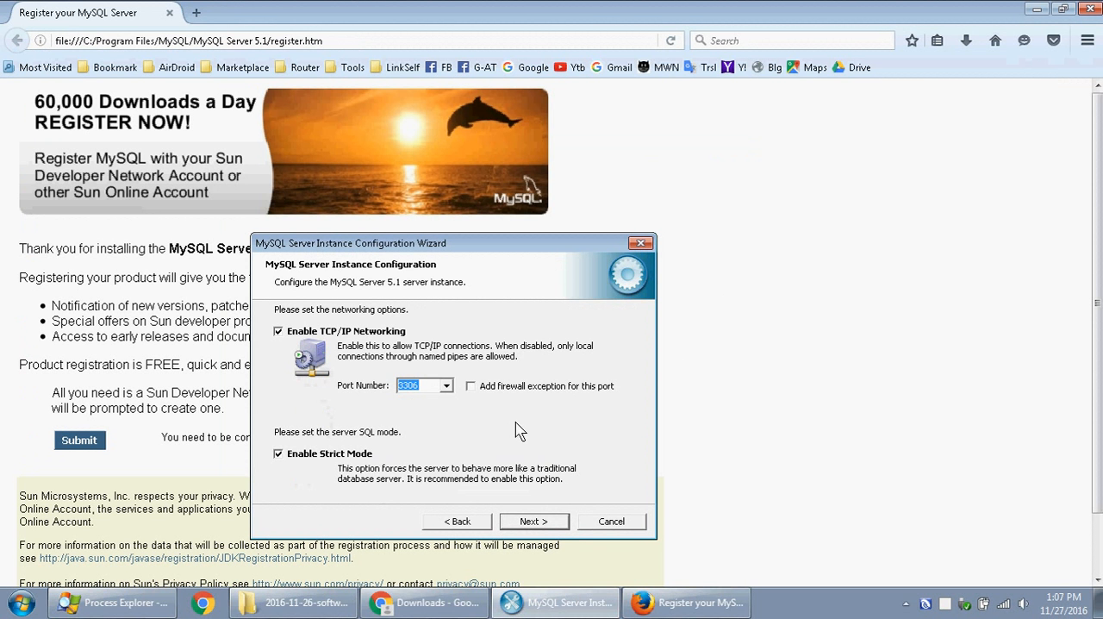
- Add a firewall exception for port 3306 and accept the default character set and Windows service options
click(503, 388)
click(542, 524)
click(540, 523)
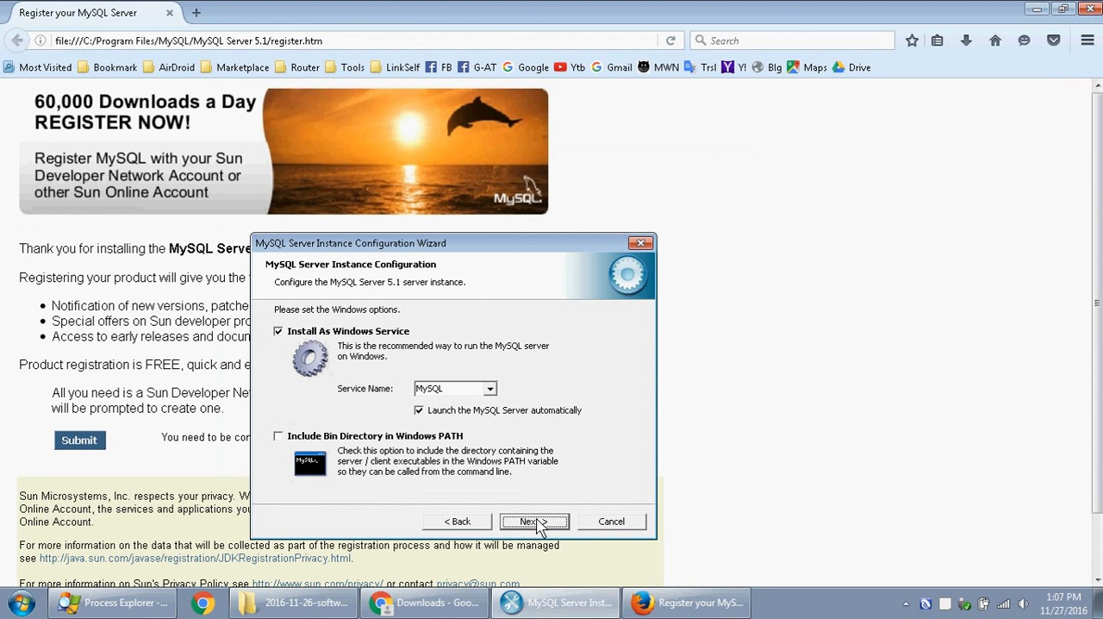
click(537, 523)
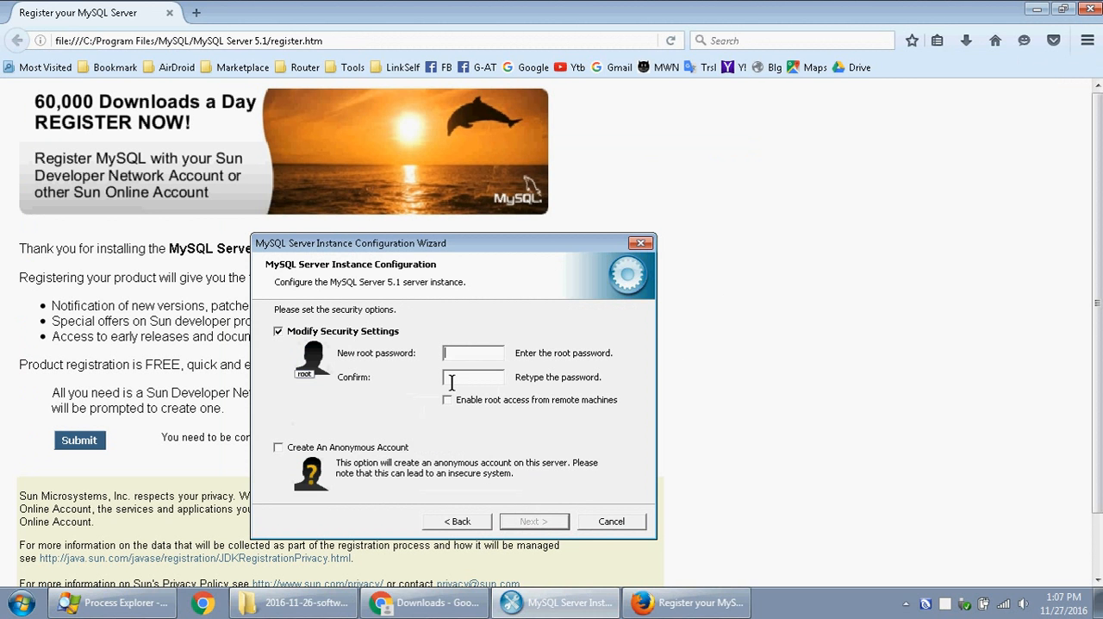
- Set and confirm the MySQL root password, enable root access from remote machines, and execute the configuration
text(rootroot)
click(466, 404)
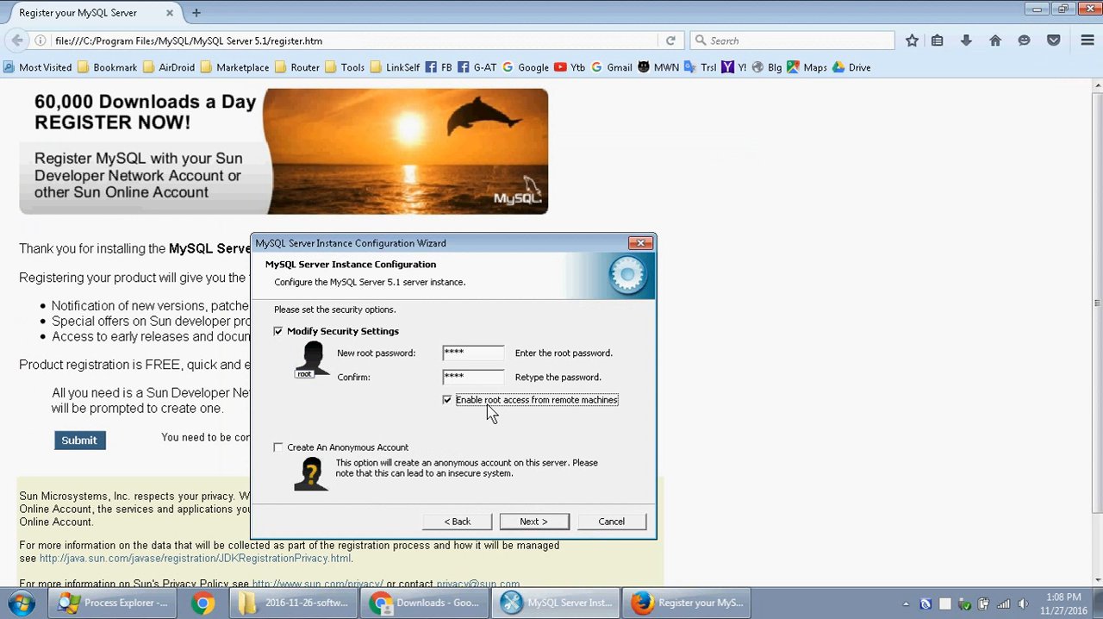
click(555, 521)
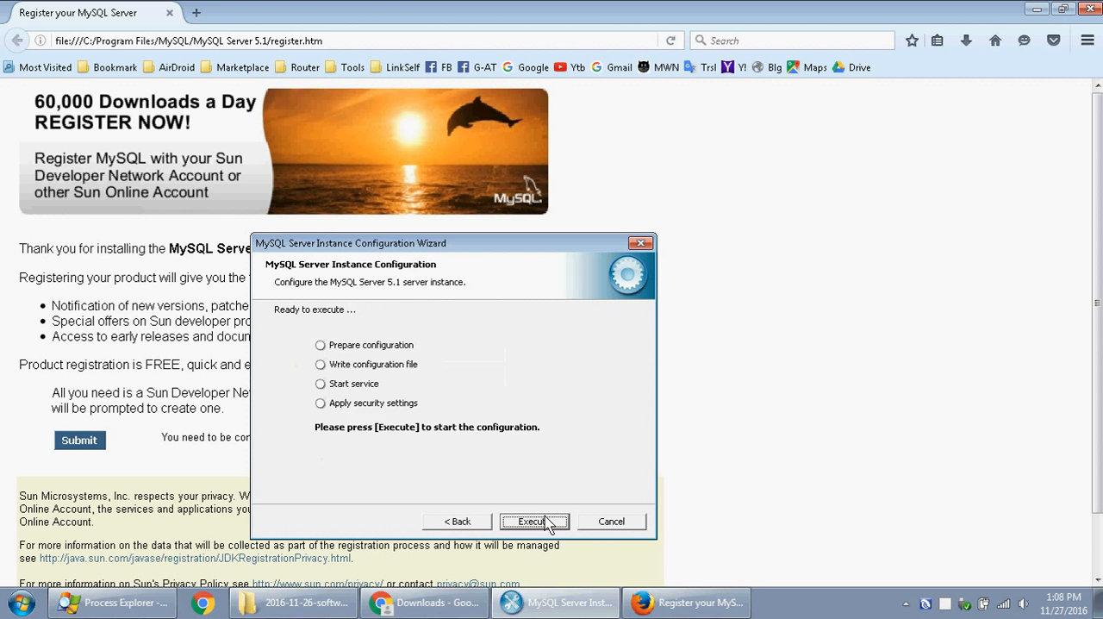
click(534, 521)
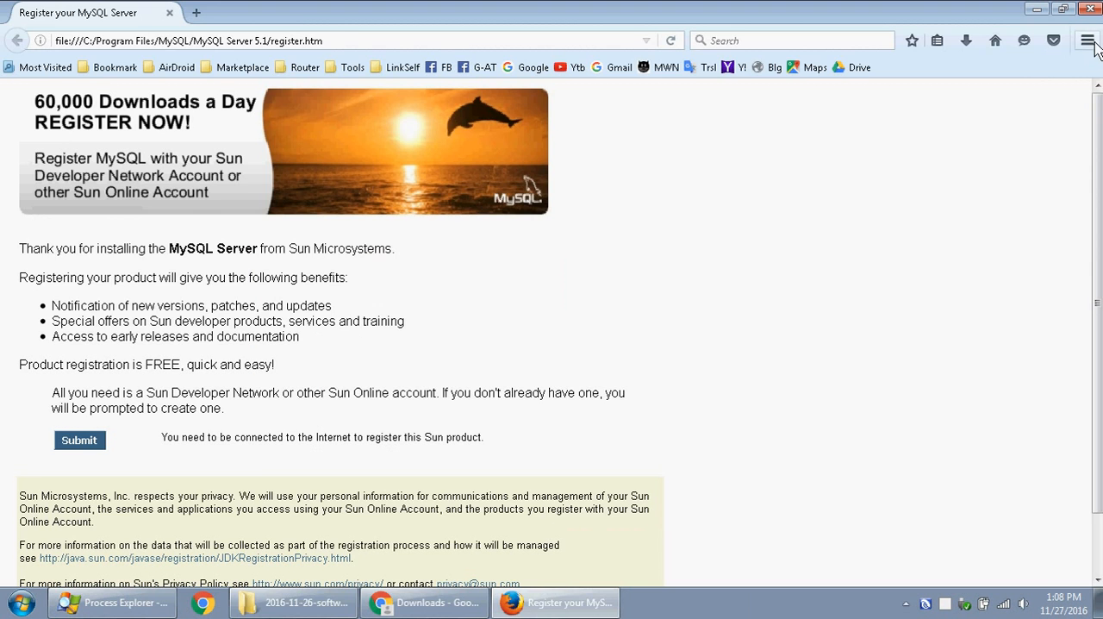
- Close the MySQL registration page and install HeidiSQL from 4. HeidiSQL.exe into the default C:\Program Files\HeidiSQL folder
click(1089, 8)
click(728, 315)
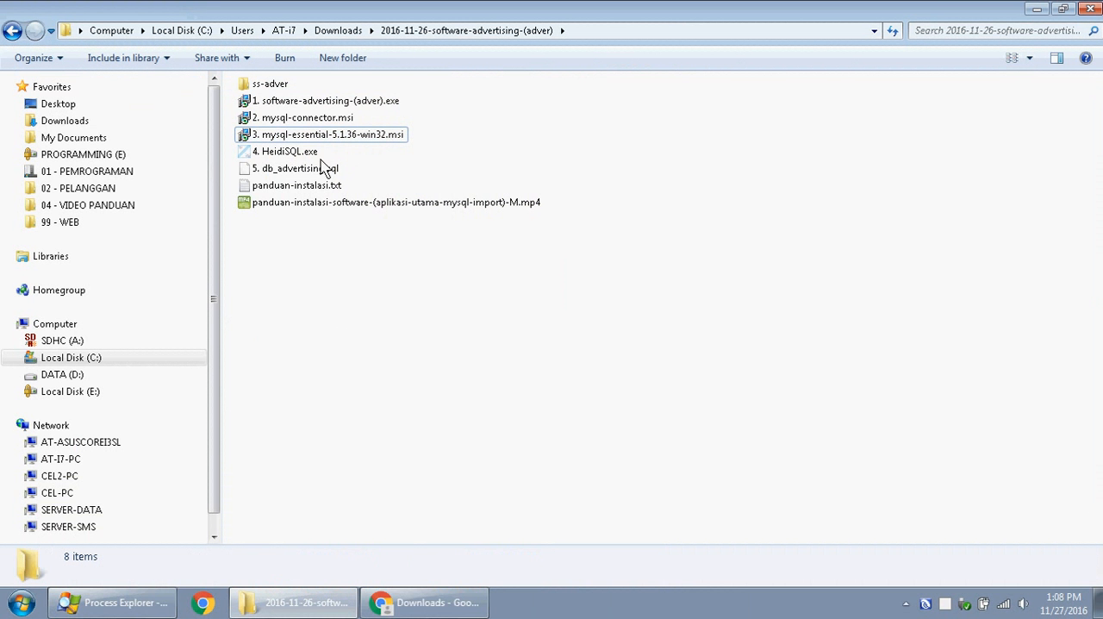
click(319, 172)
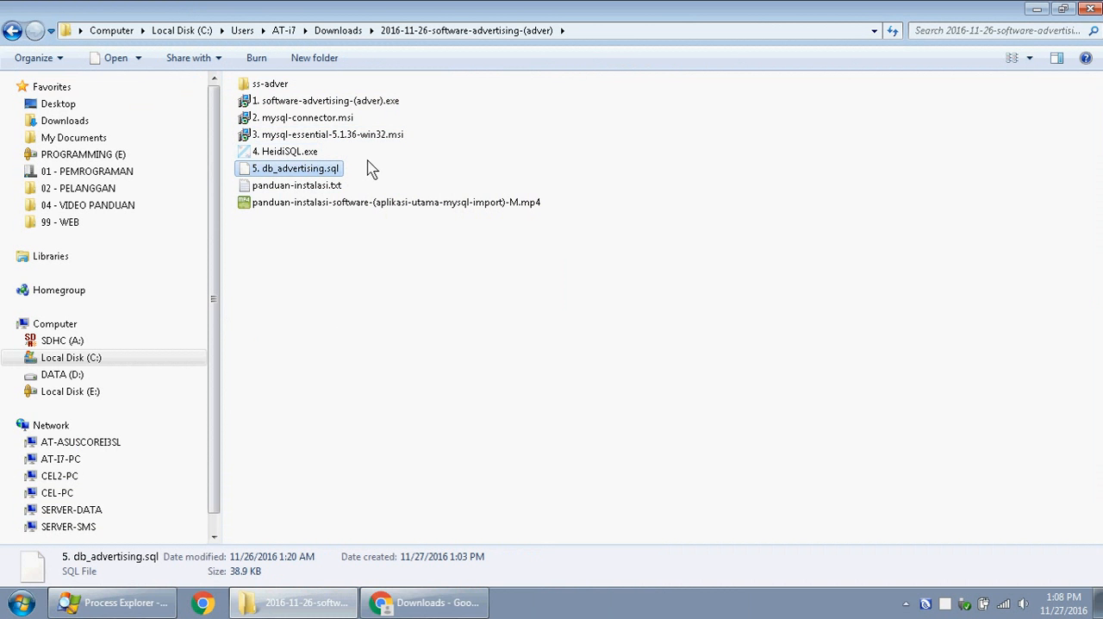
double_click(289, 153)
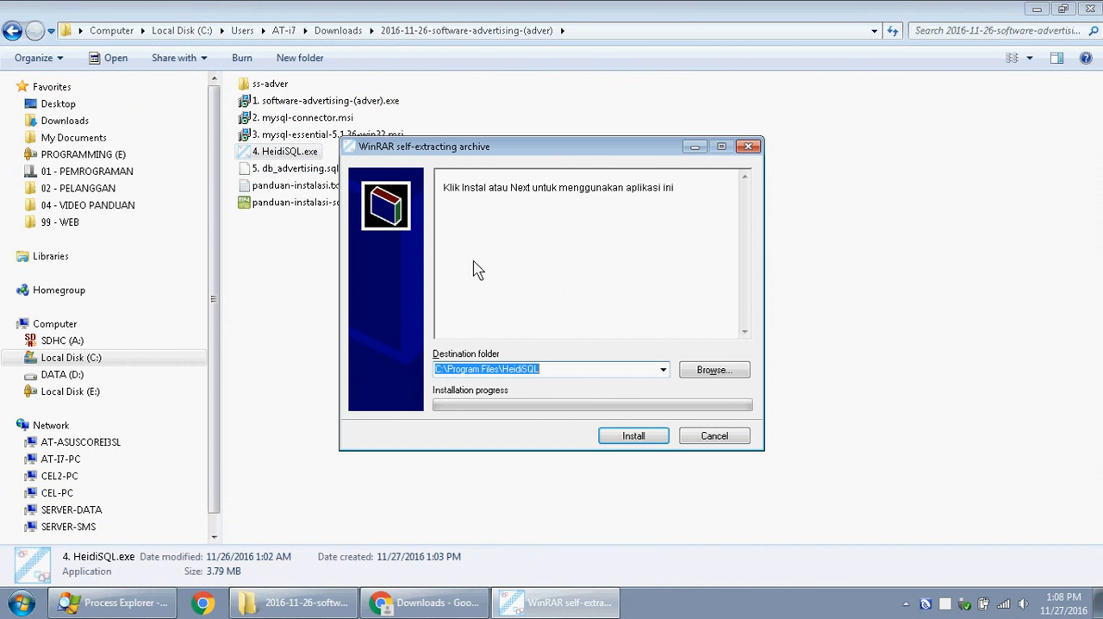
click(633, 435)
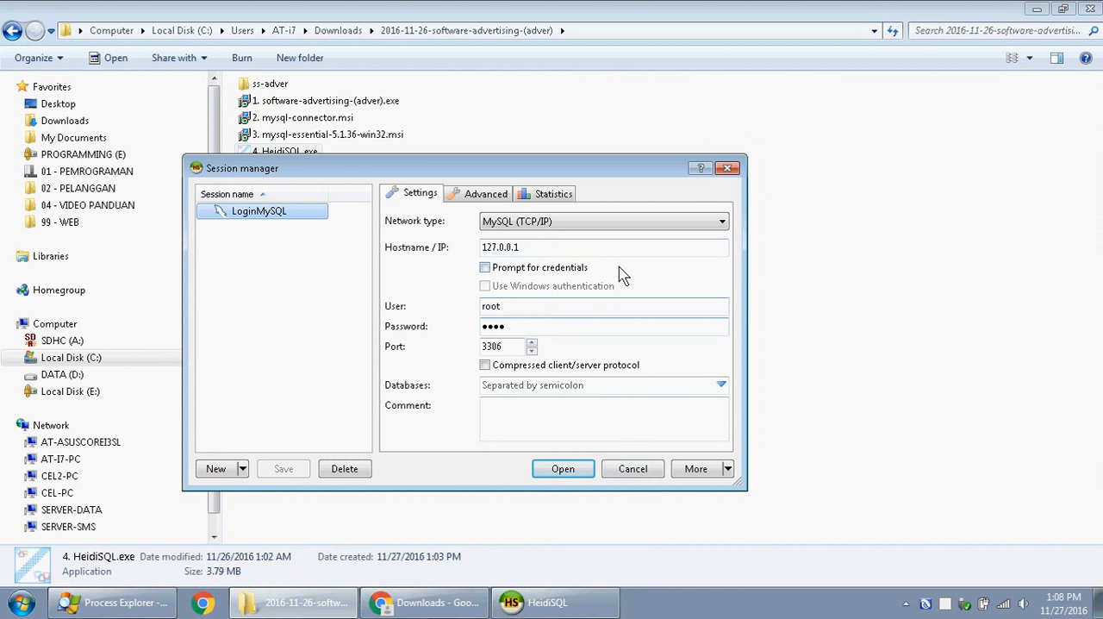
- Open the LoginMySQL session and load 5. db_advertising.sql from the 2016-11-26-software-advertising-(adver) folder in Downloads
click(564, 474)
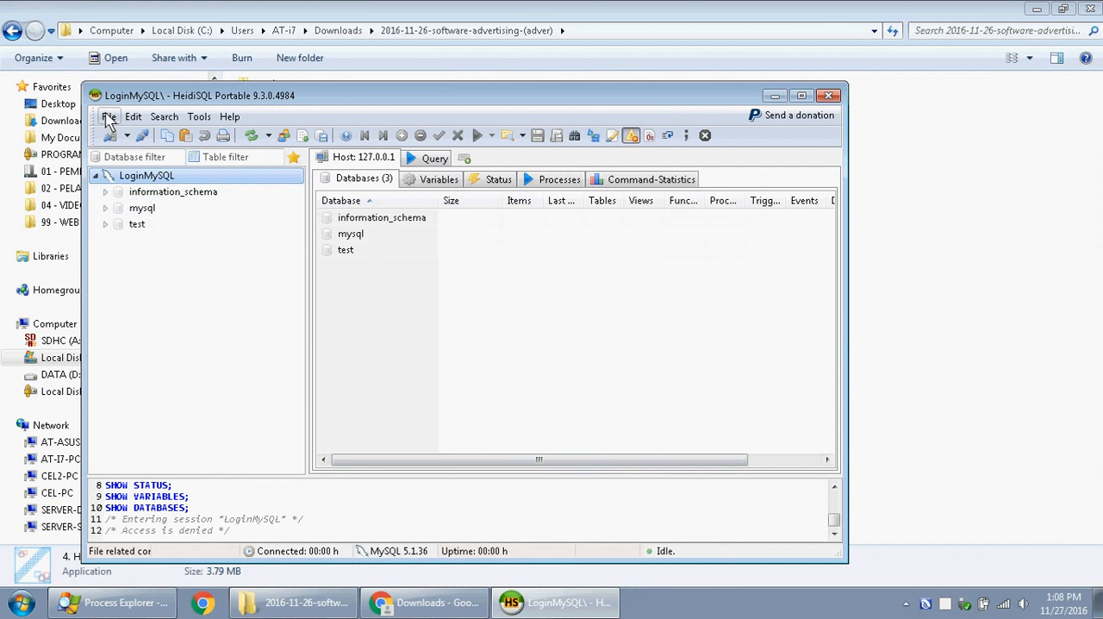
drag(174, 103, 339, 78)
click(258, 103)
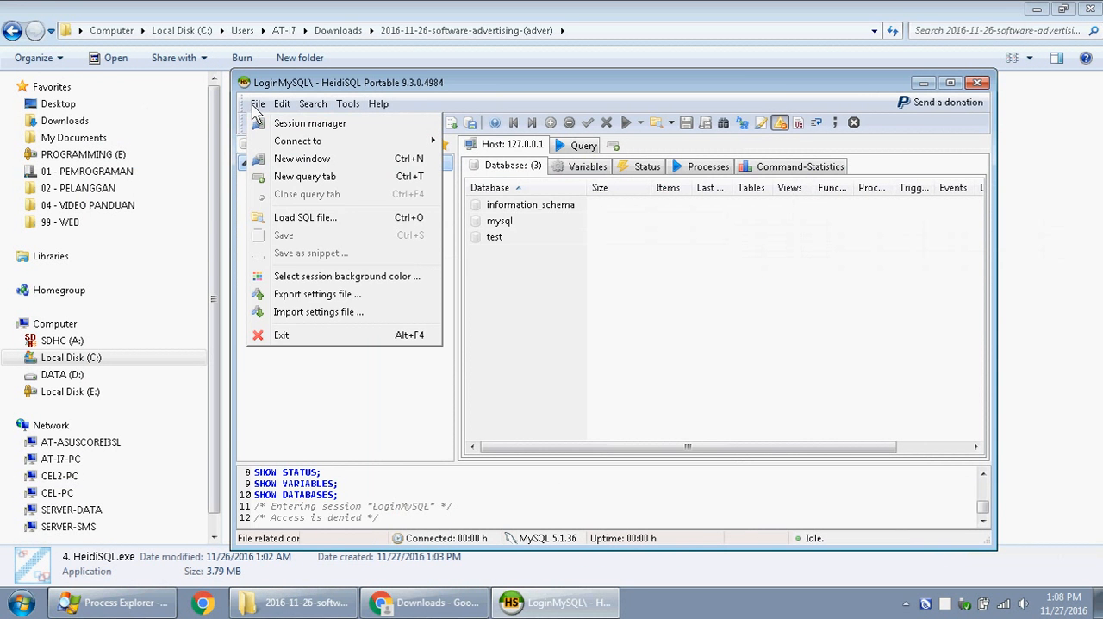
click(296, 215)
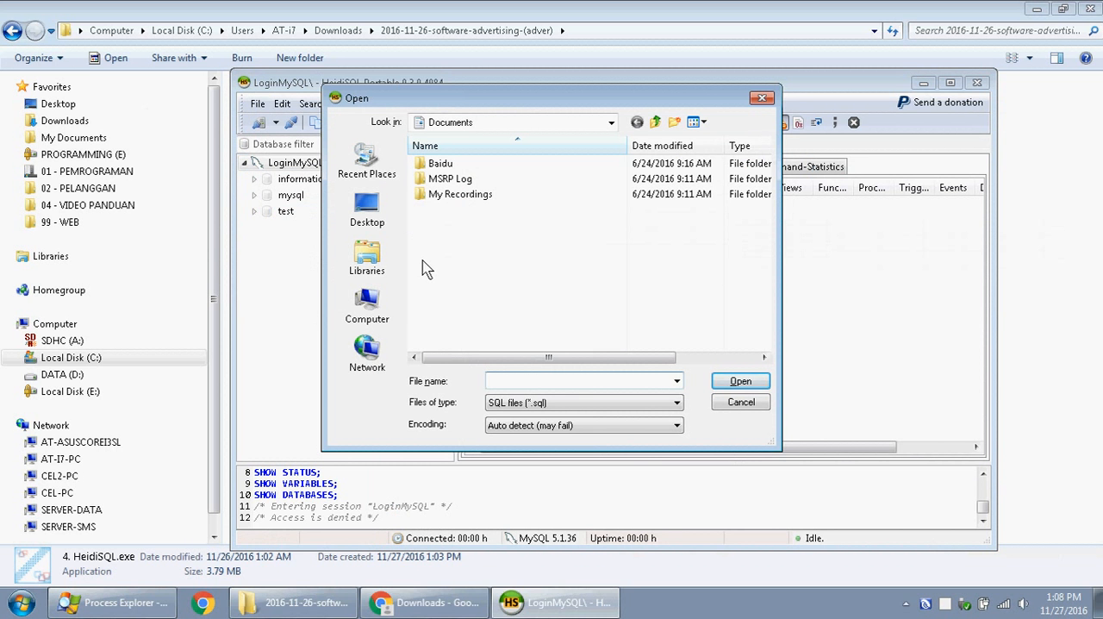
click(377, 302)
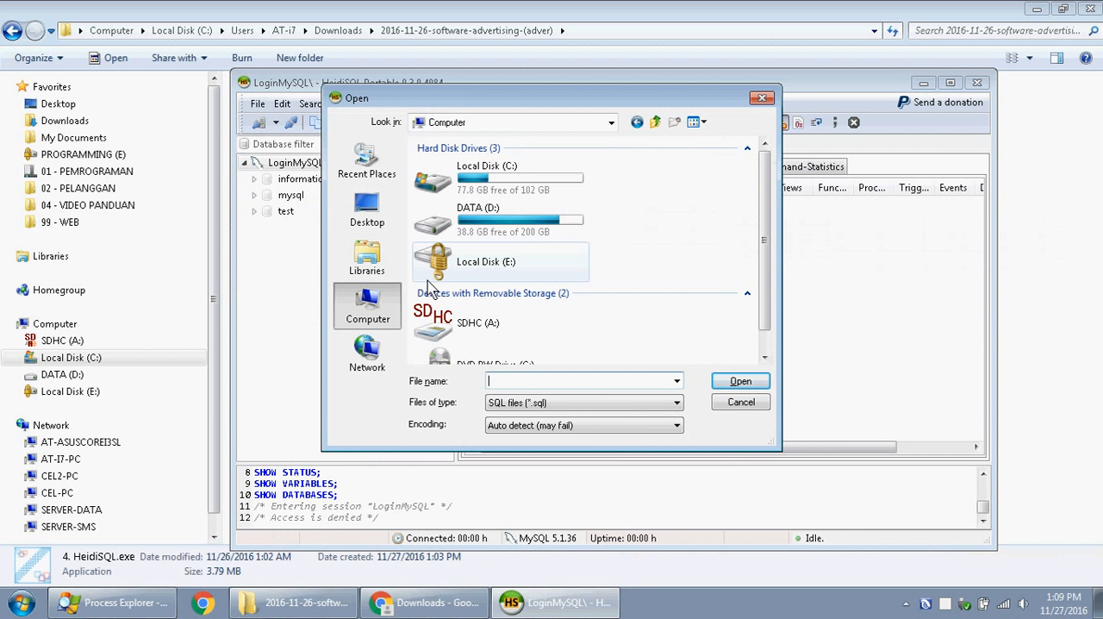
double_click(515, 181)
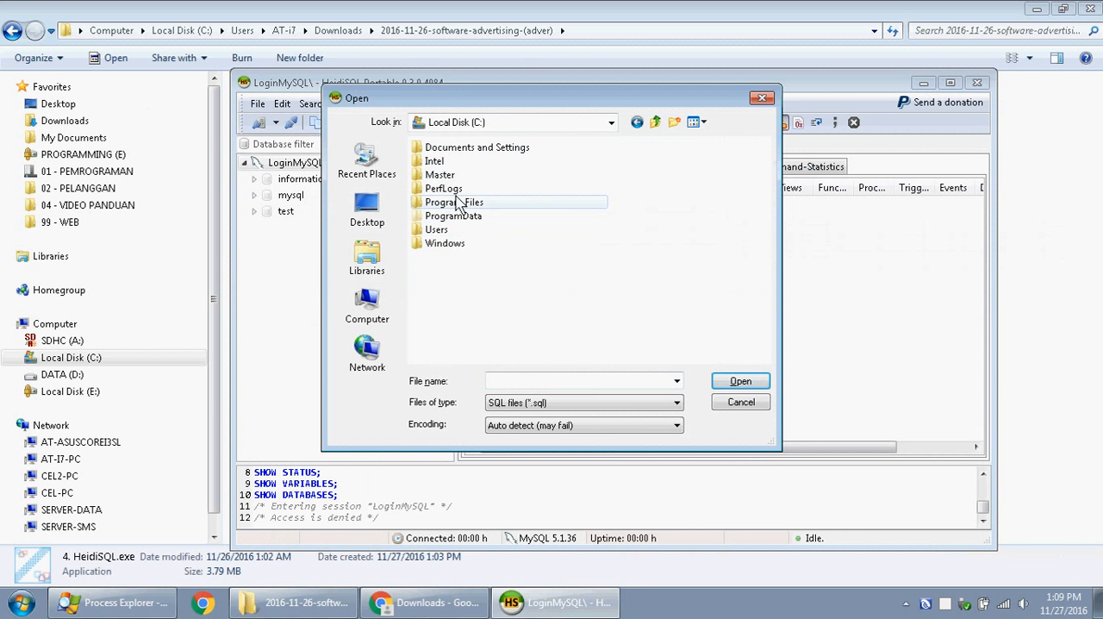
double_click(436, 229)
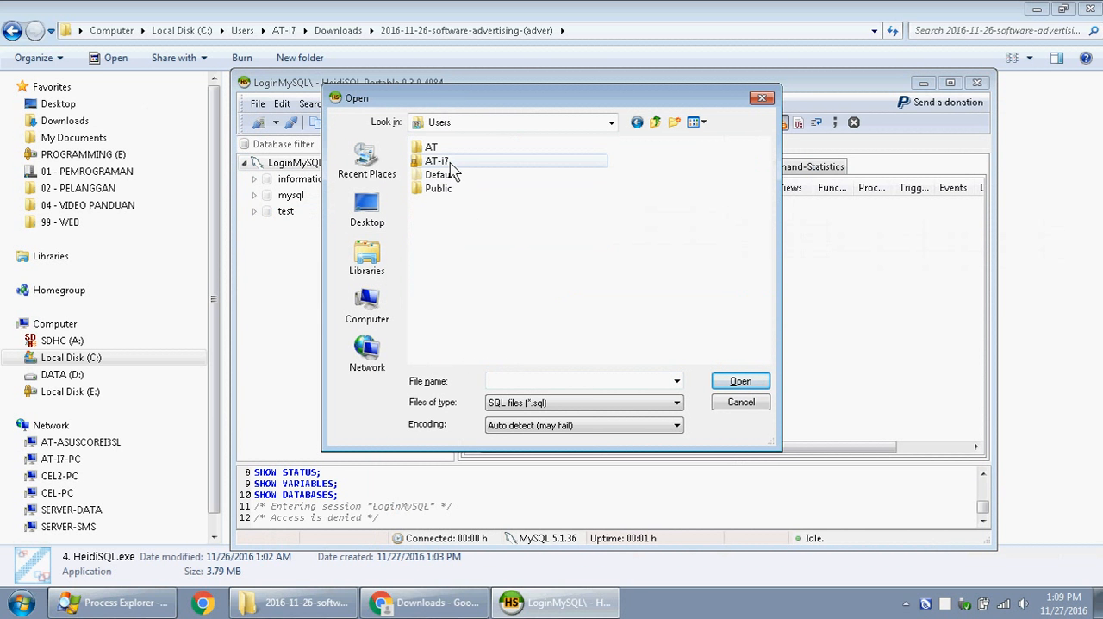
double_click(437, 160)
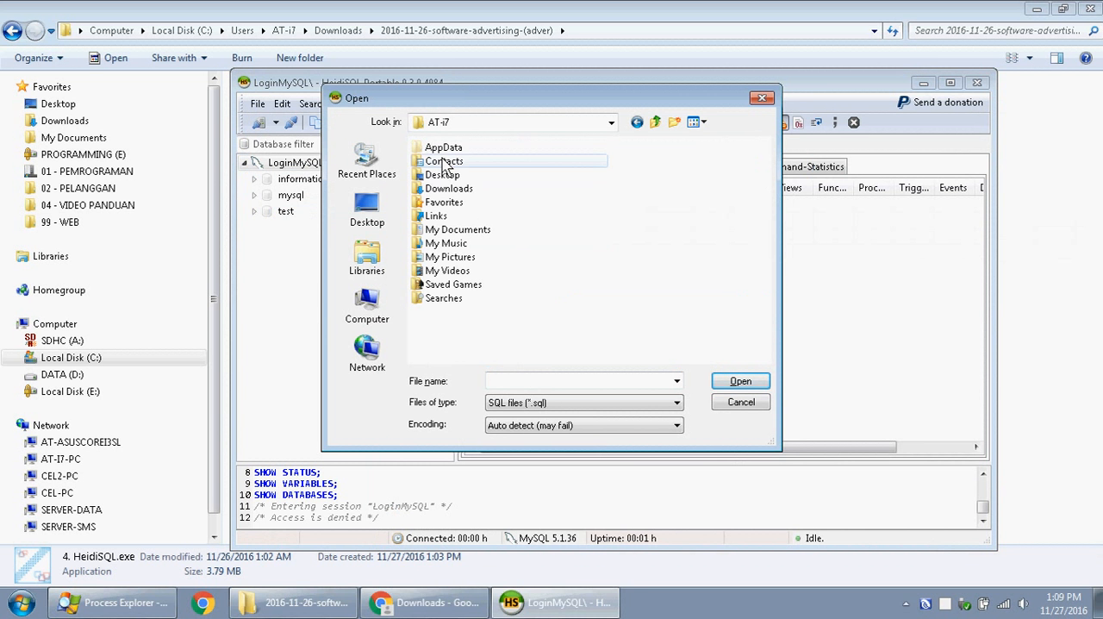
double_click(461, 188)
double_click(461, 148)
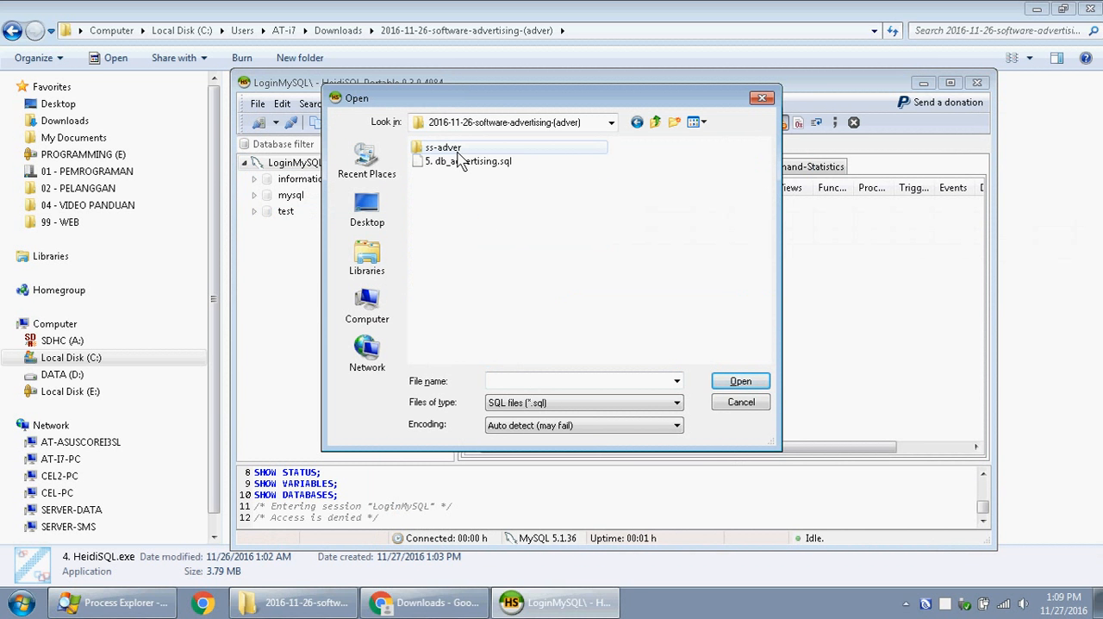
click(465, 161)
click(741, 380)
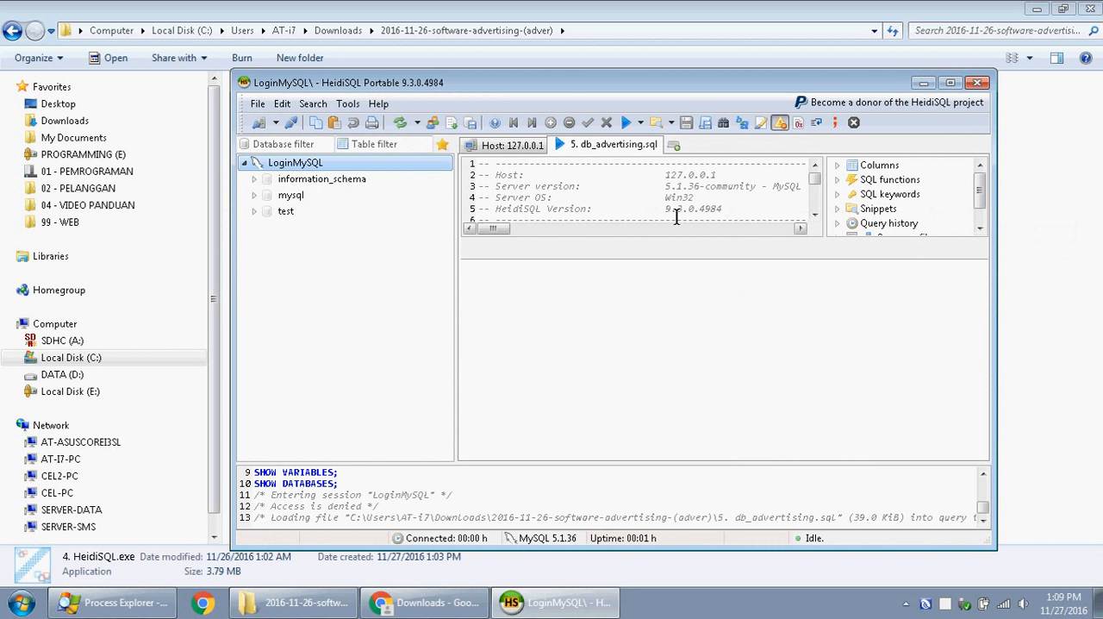
- Execute the loaded 5. db_advertising.sql script and refresh the database tree to list the tables of db_advertising
click(627, 126)
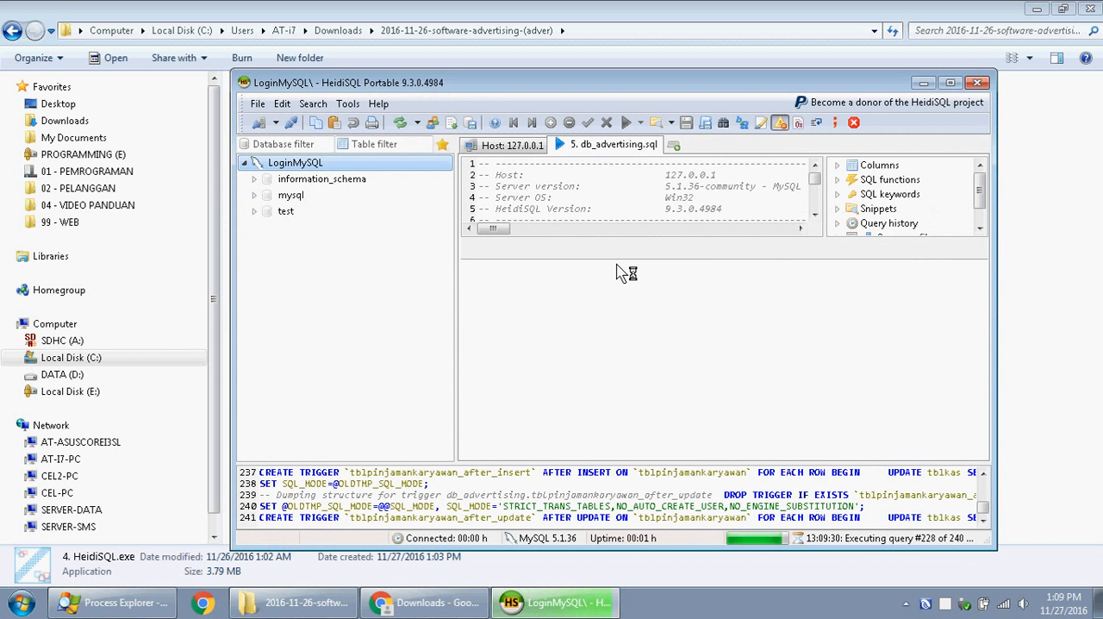
click(658, 310)
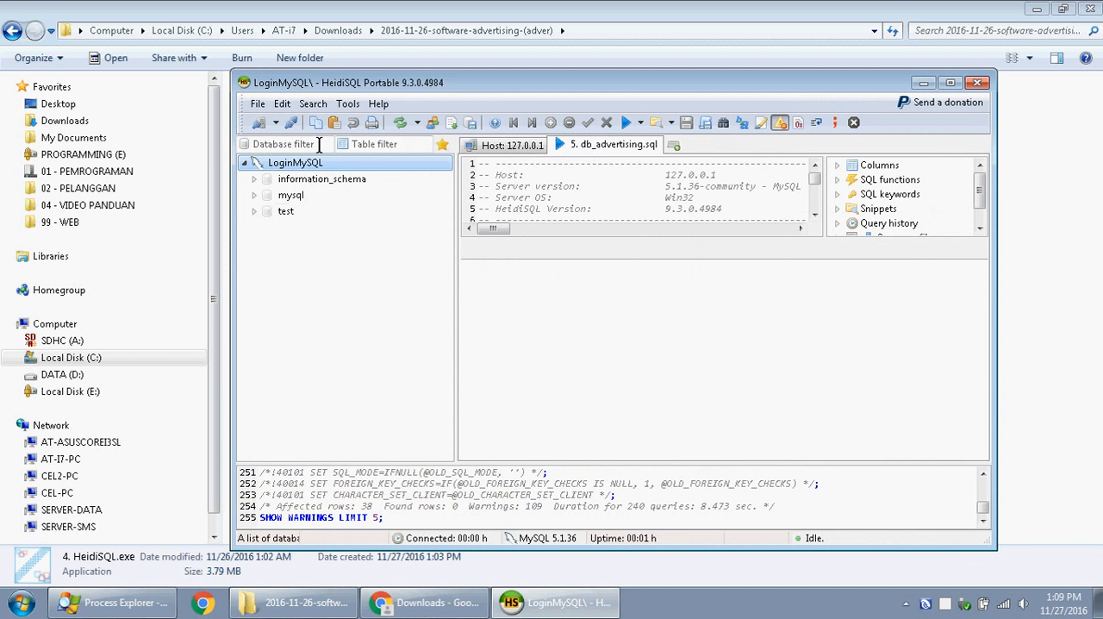
click(400, 122)
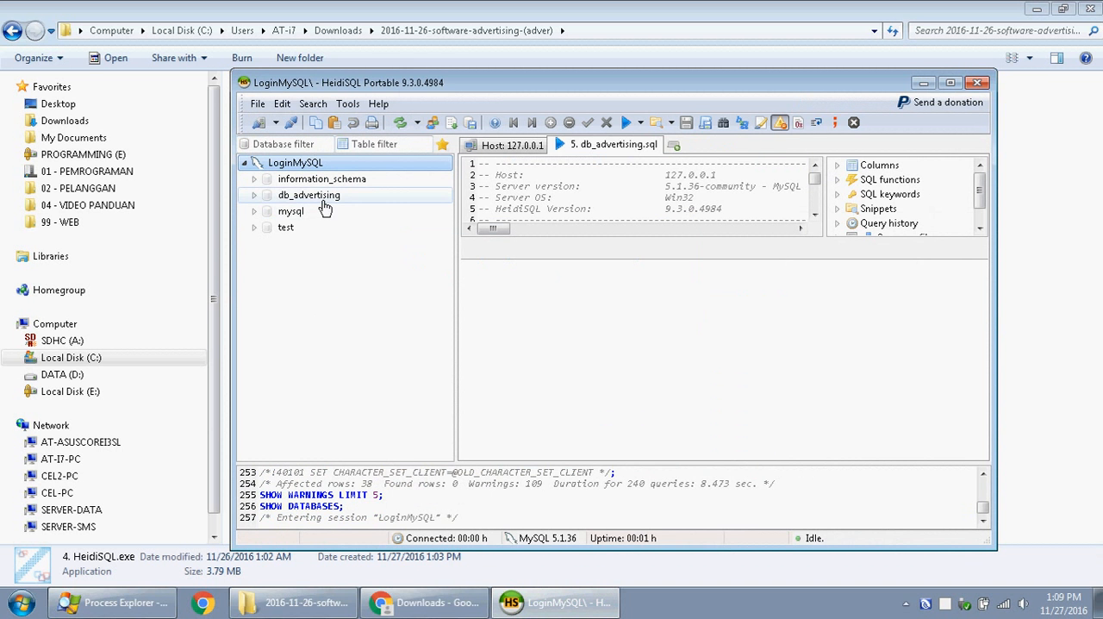
click(324, 201)
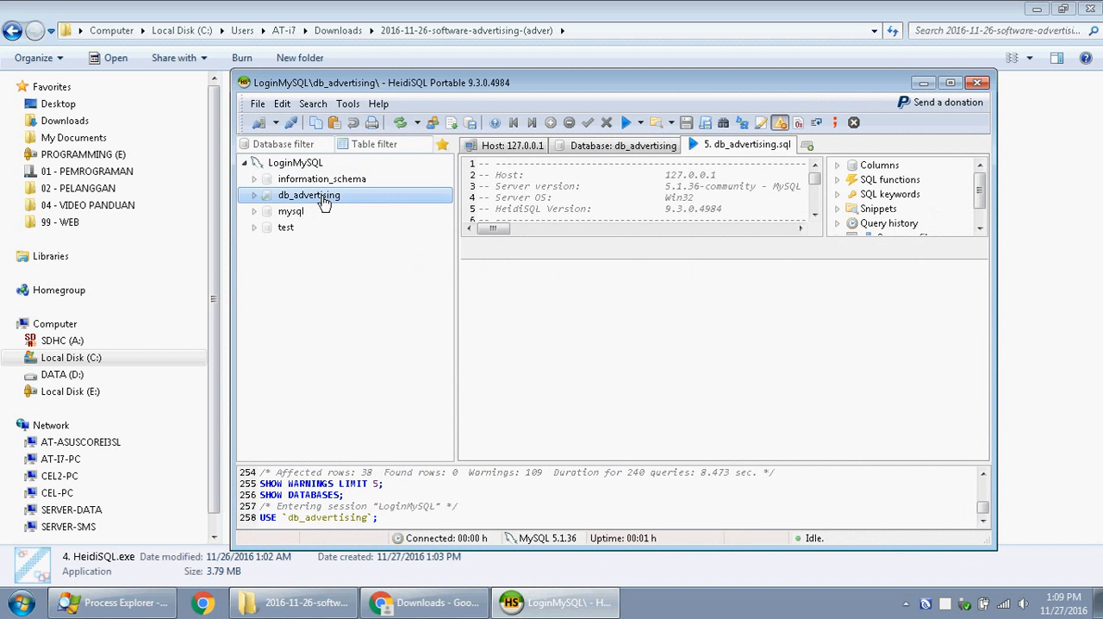
click(255, 199)
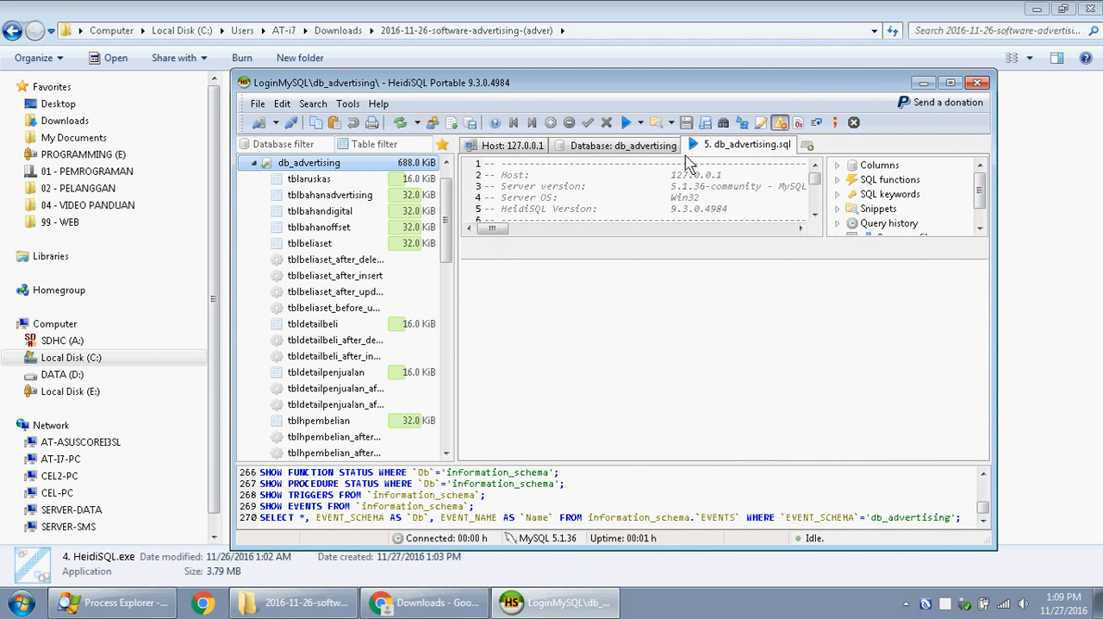
- Close HeidiSQL and the installation files folder, dismissing the Program Compatibility Assistant without reinstalling
click(981, 83)
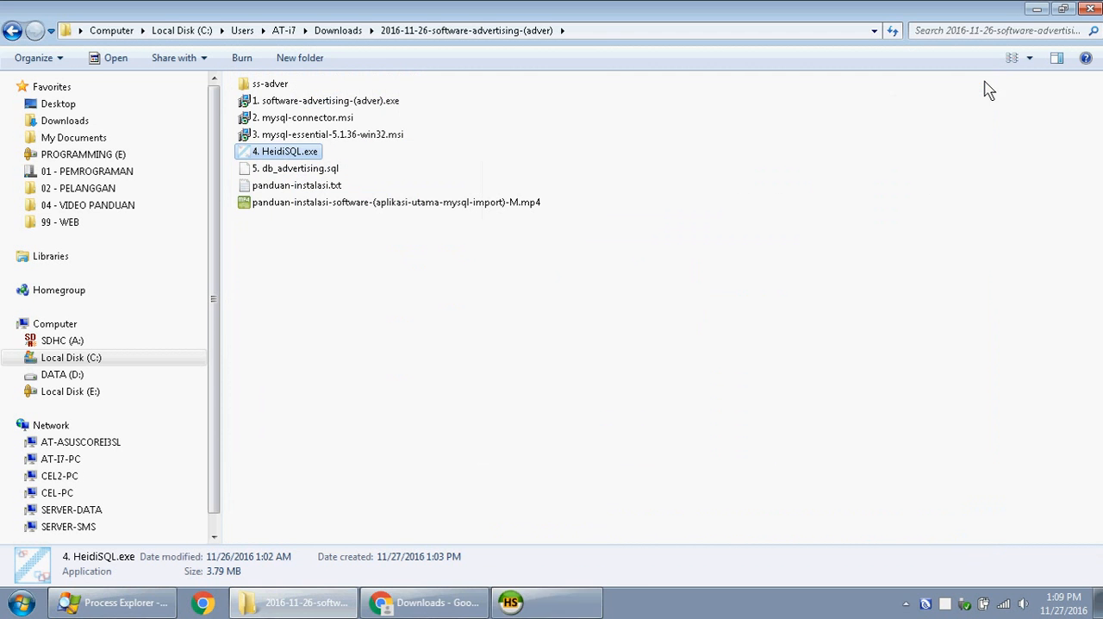
click(648, 250)
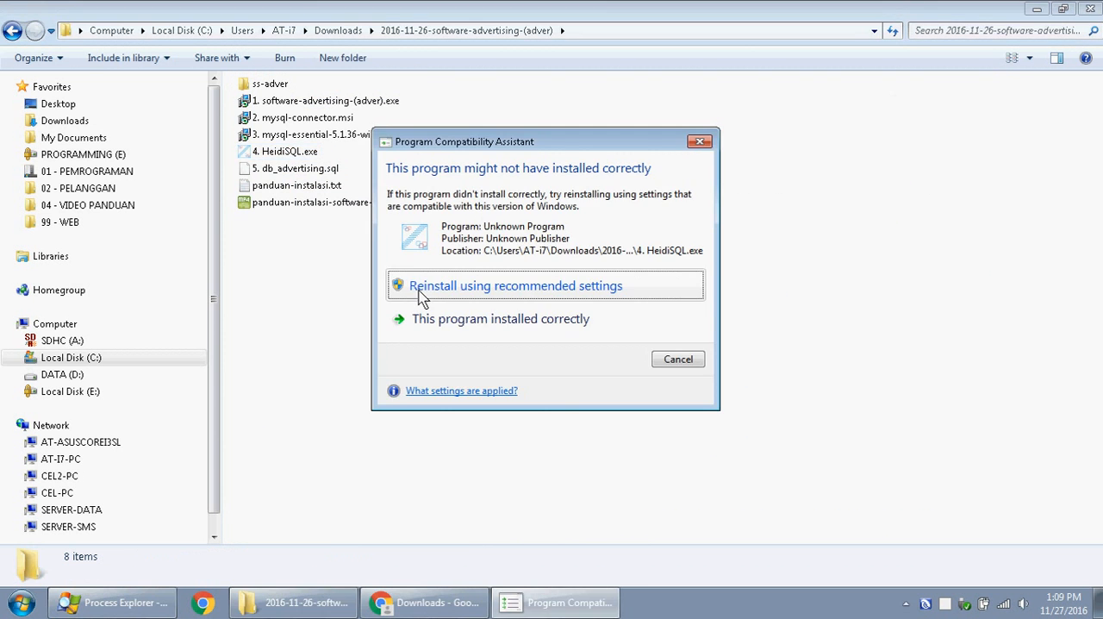
click(699, 142)
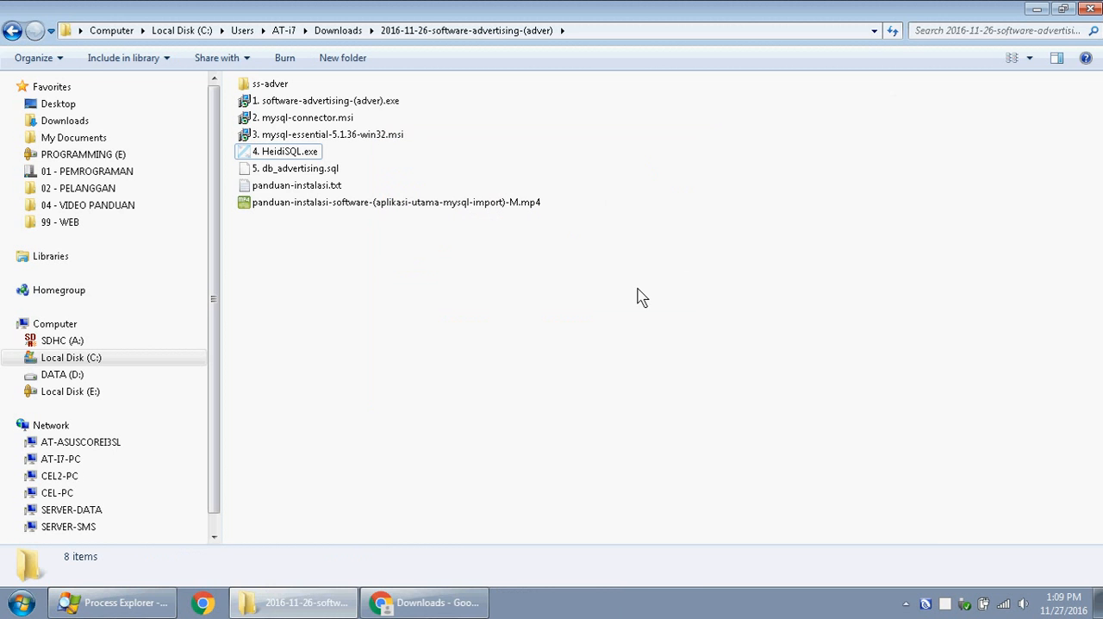
click(1091, 9)
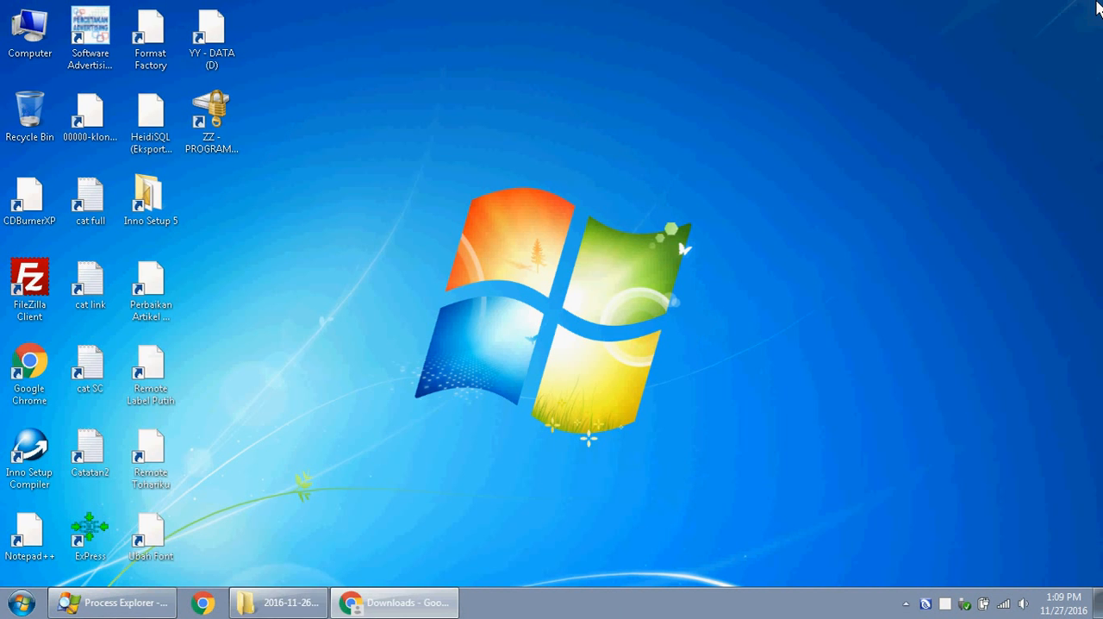
- Launch Software Advertising from the desktop and log in as admin with the account password, dismissing the Registrasi Aktivasi form
click(111, 48)
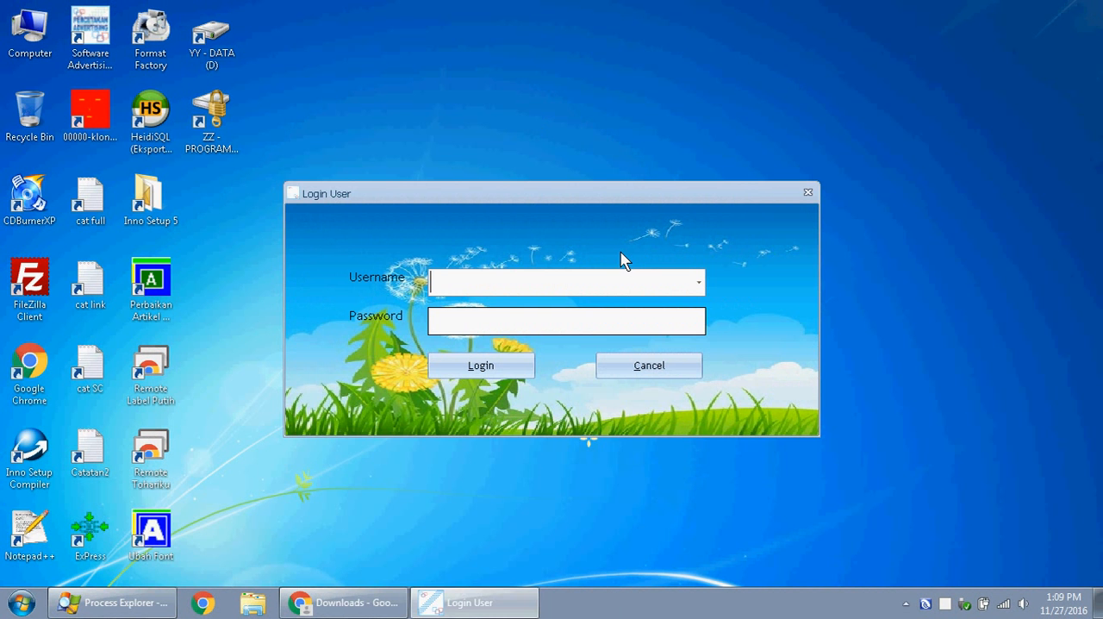
click(698, 282)
click(689, 310)
text(*****)
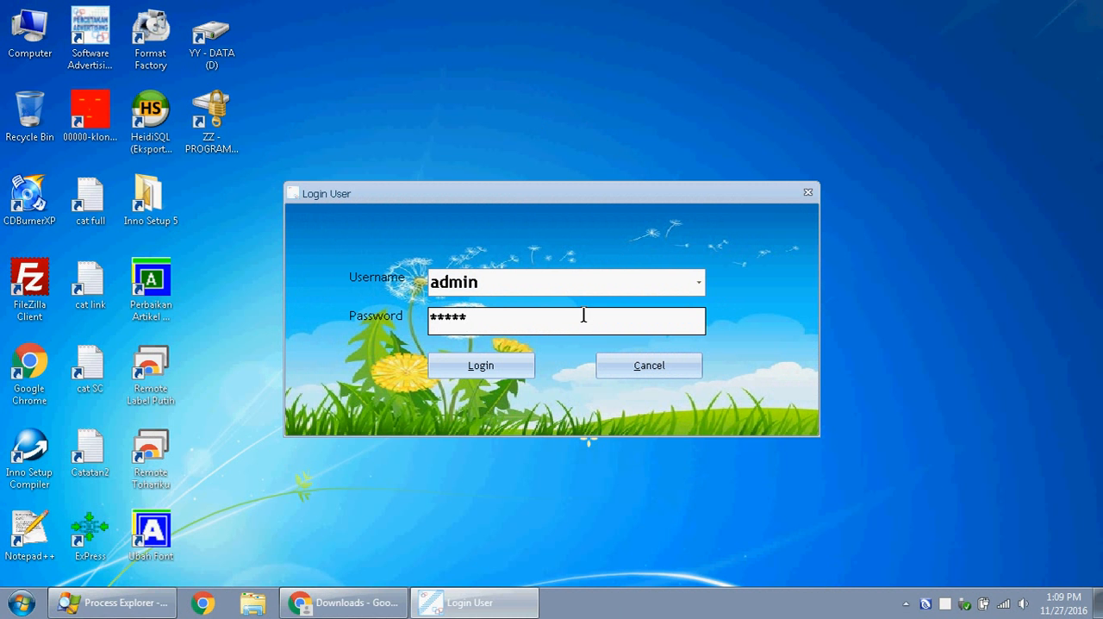
click(506, 366)
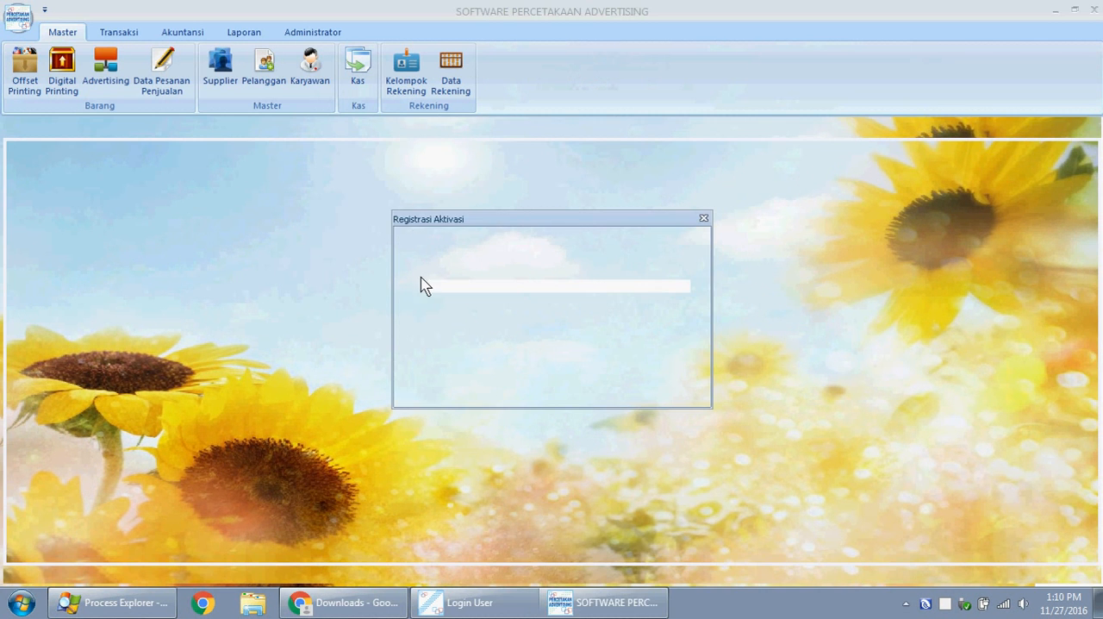
click(704, 218)
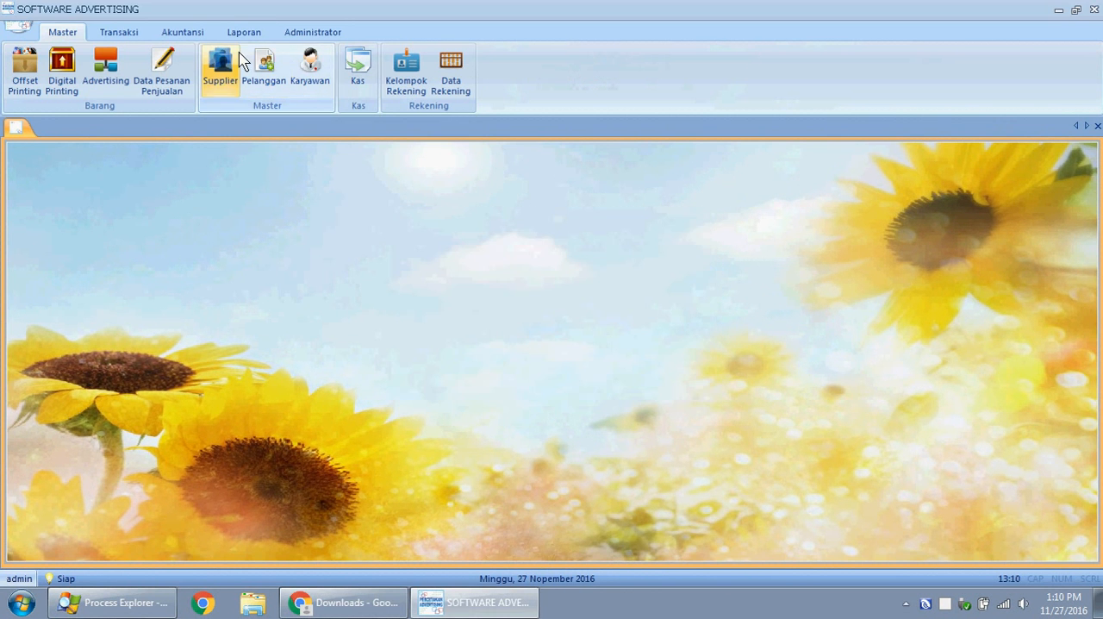
- Set the server in the Koneksi Database settings to localhost and save the connection
click(313, 34)
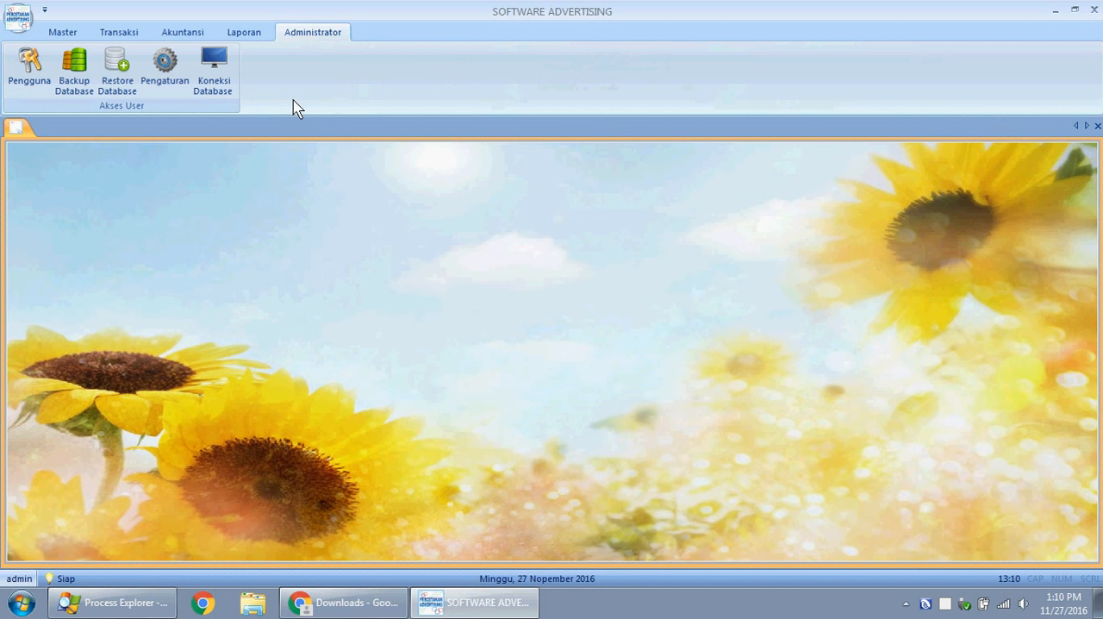
click(228, 69)
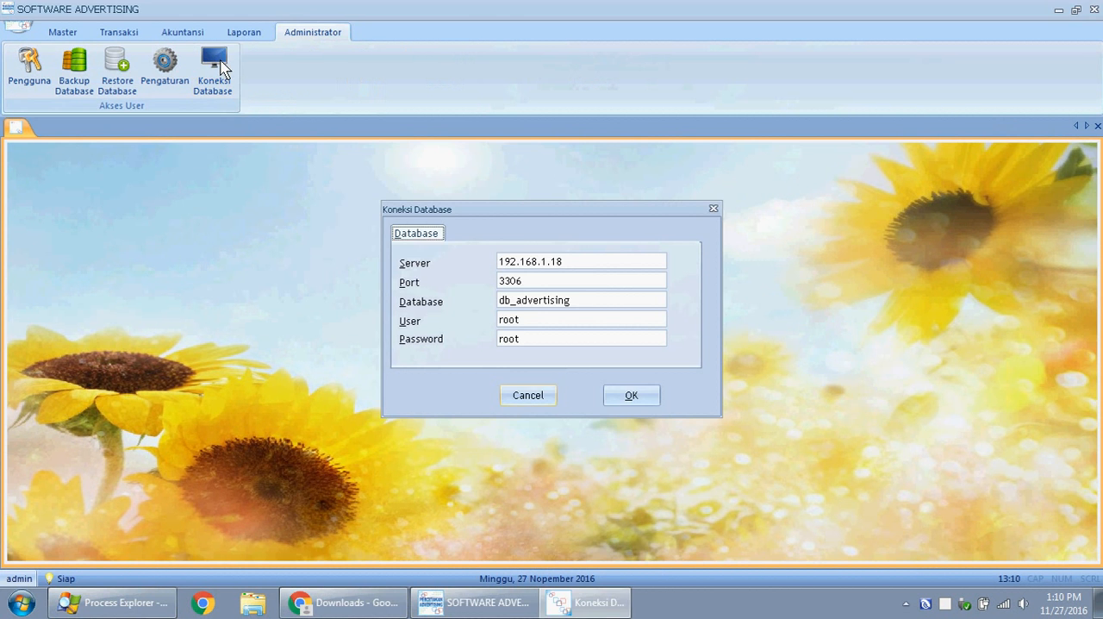
click(585, 261)
click(577, 261)
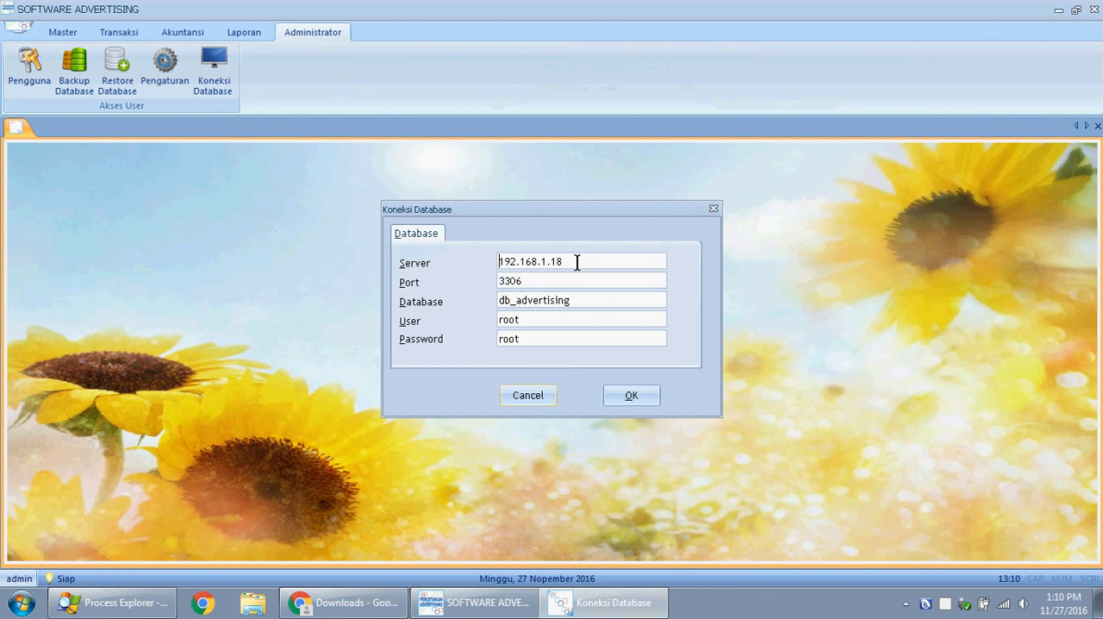
key(BackSpace)
key(BackSpace)
key(BackSpace)
key(BackSpace)
key(BackSpace)
key(BackSpace)
key(BackSpace)
key(BackSpace)
key(BackSpace)
text(localhost)
click(651, 405)
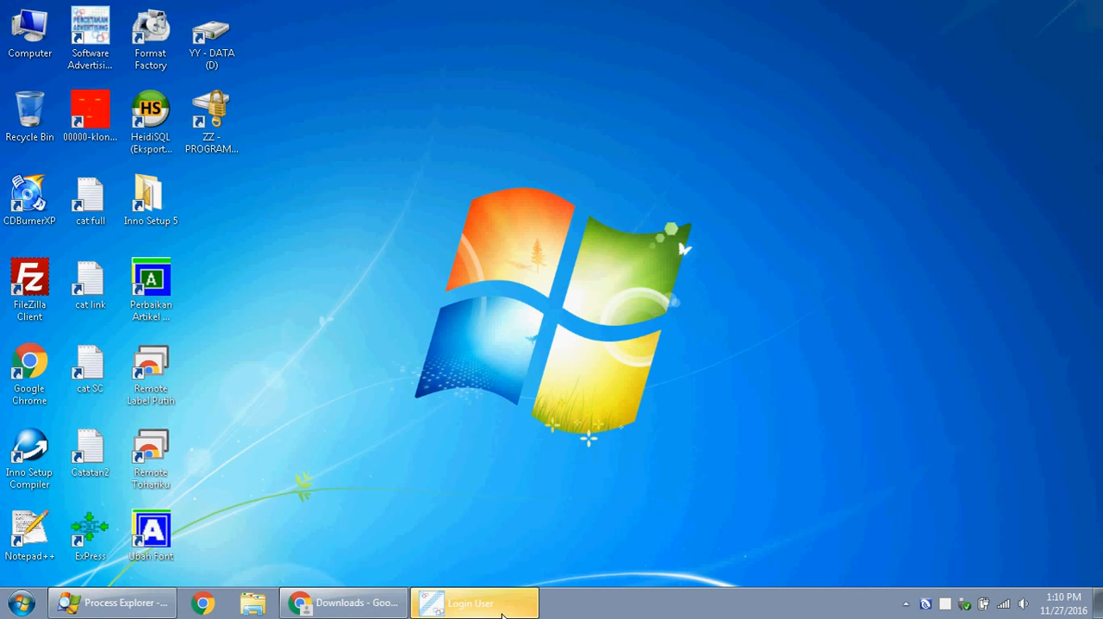
- Log in to Software Advertising again as admin with the account password
drag(326, 15, 568, 78)
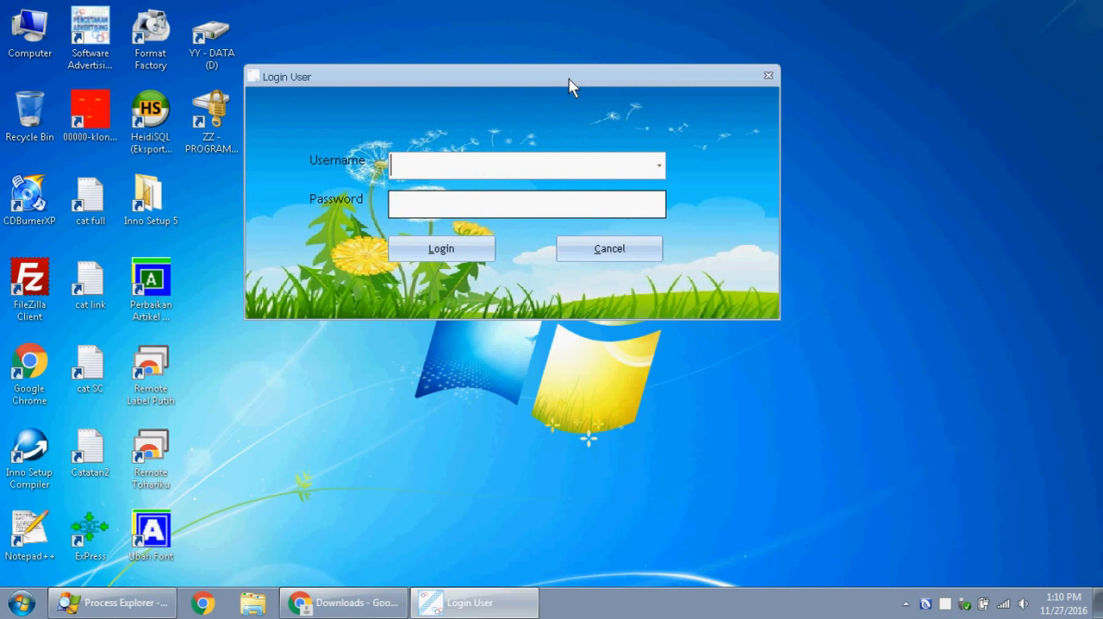
click(659, 165)
click(641, 188)
click(487, 198)
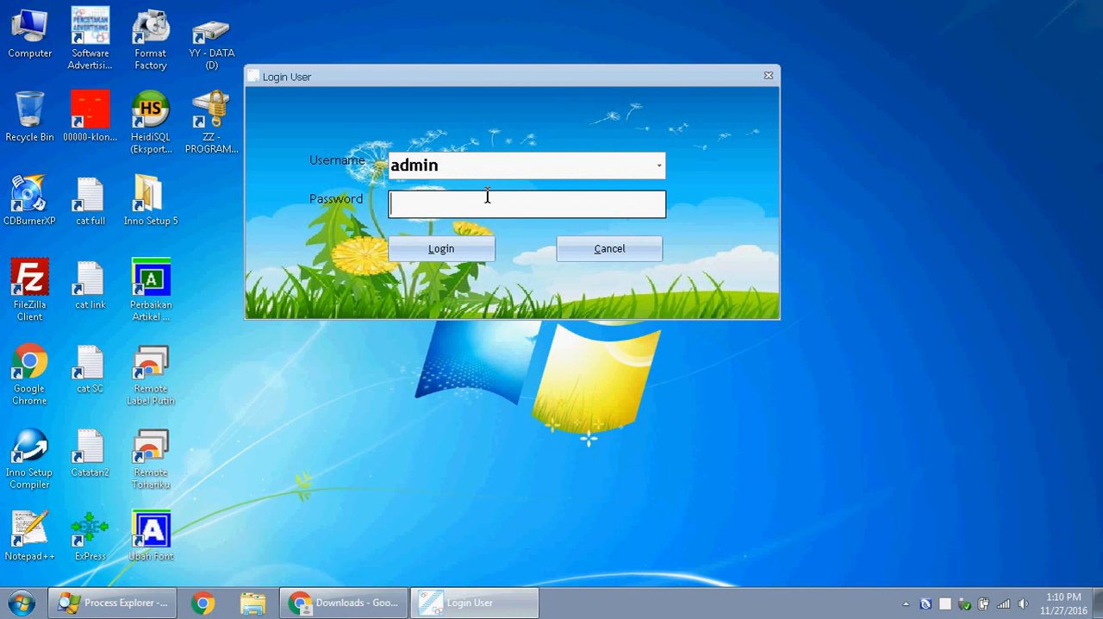
text(admin)
click(476, 248)
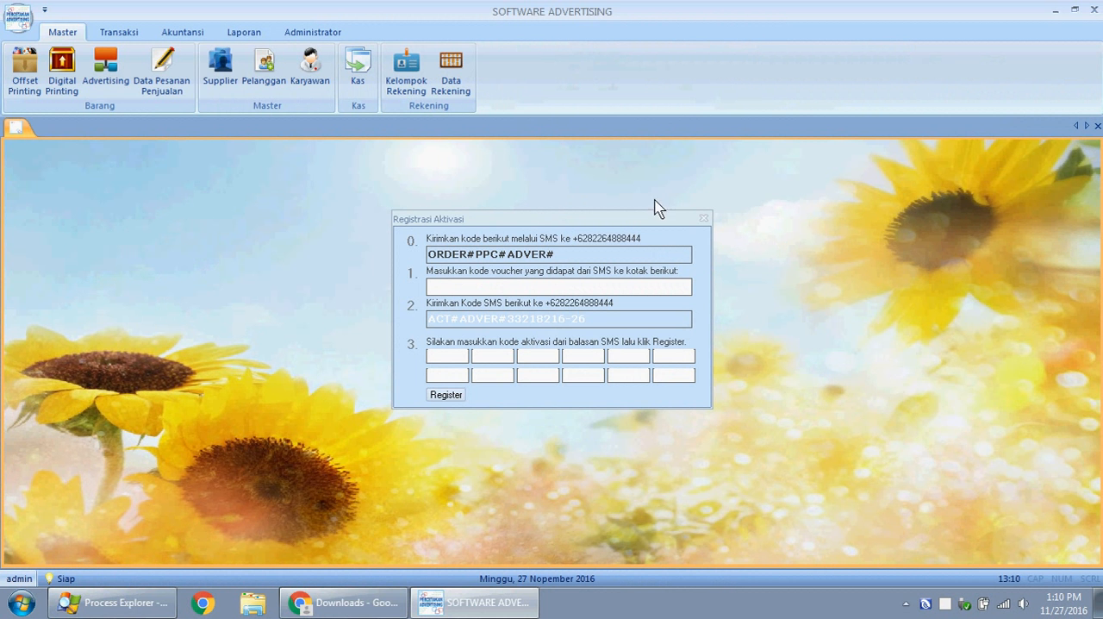
- Examine the SMS order code shown in the Registrasi Aktivasi form
click(617, 228)
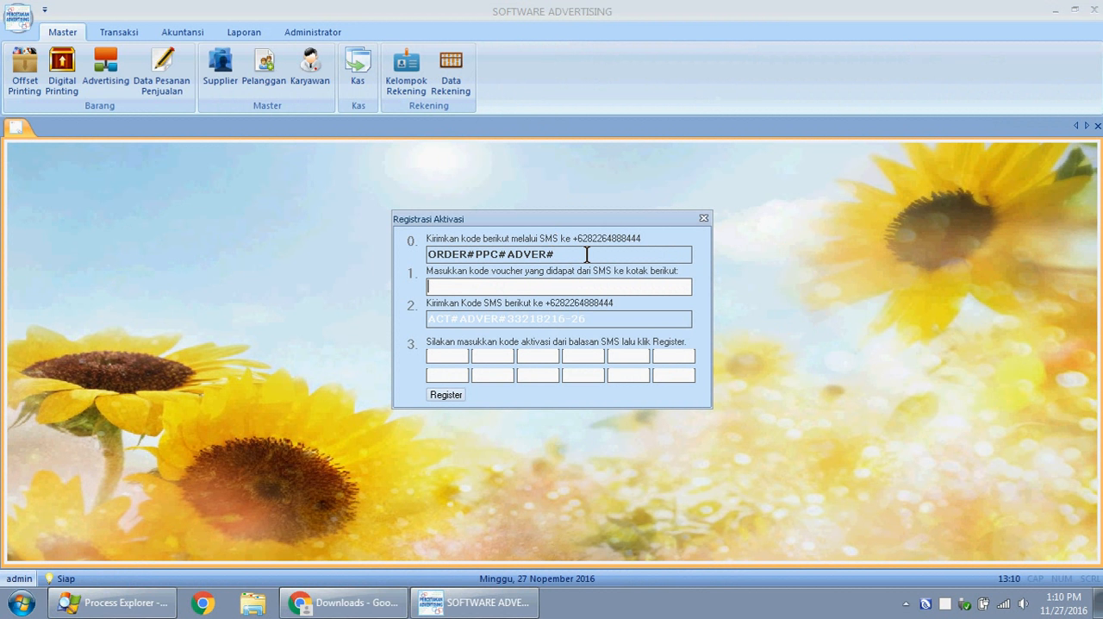
drag(565, 255, 492, 252)
double_click(494, 252)
click(599, 252)
- Enter a sample voucher code in the voucher field of the Registrasi Aktivasi form
click(607, 280)
click(554, 285)
text(ACT)
key(Caps_Lock)
text(ADVER989)
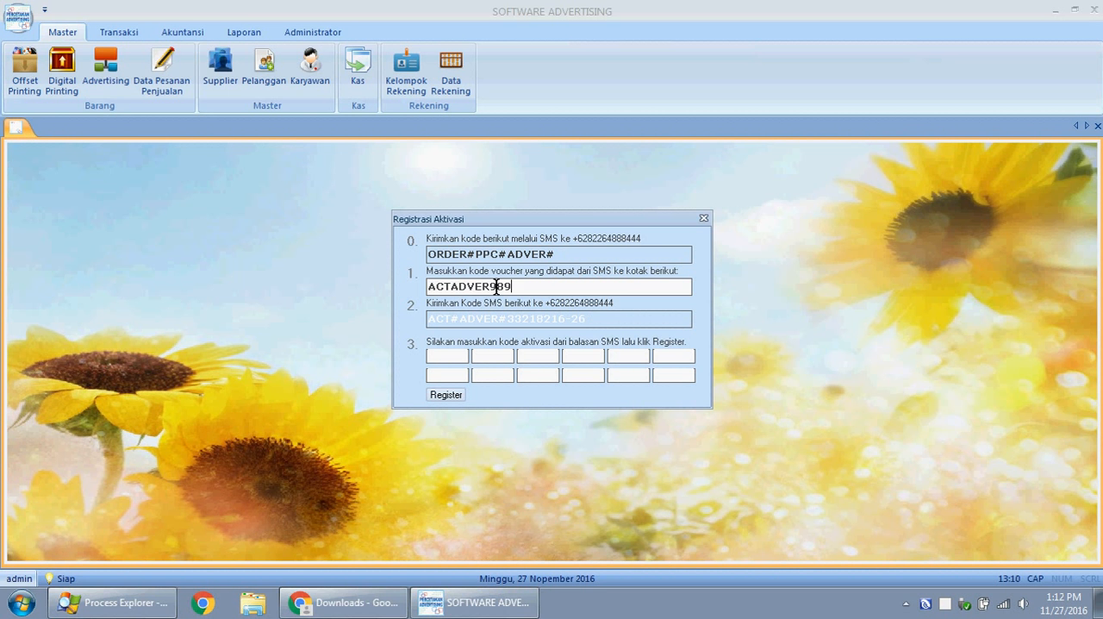
text(989878987)
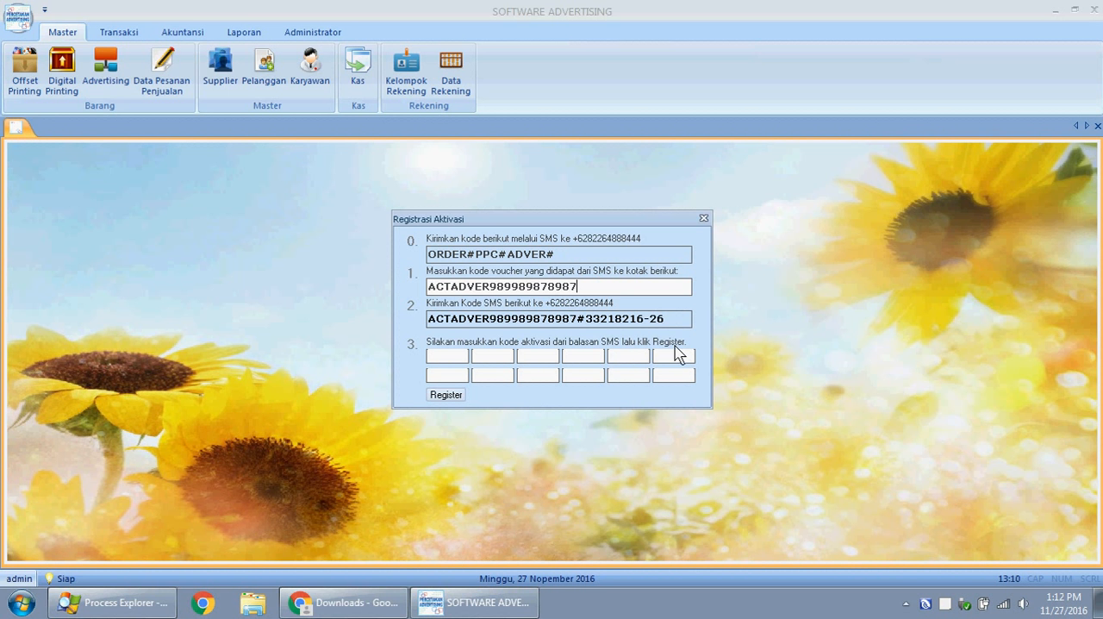
- Examine the voucher code, the generated activation SMS code and the activation code fields in the registration form
drag(680, 317, 422, 316)
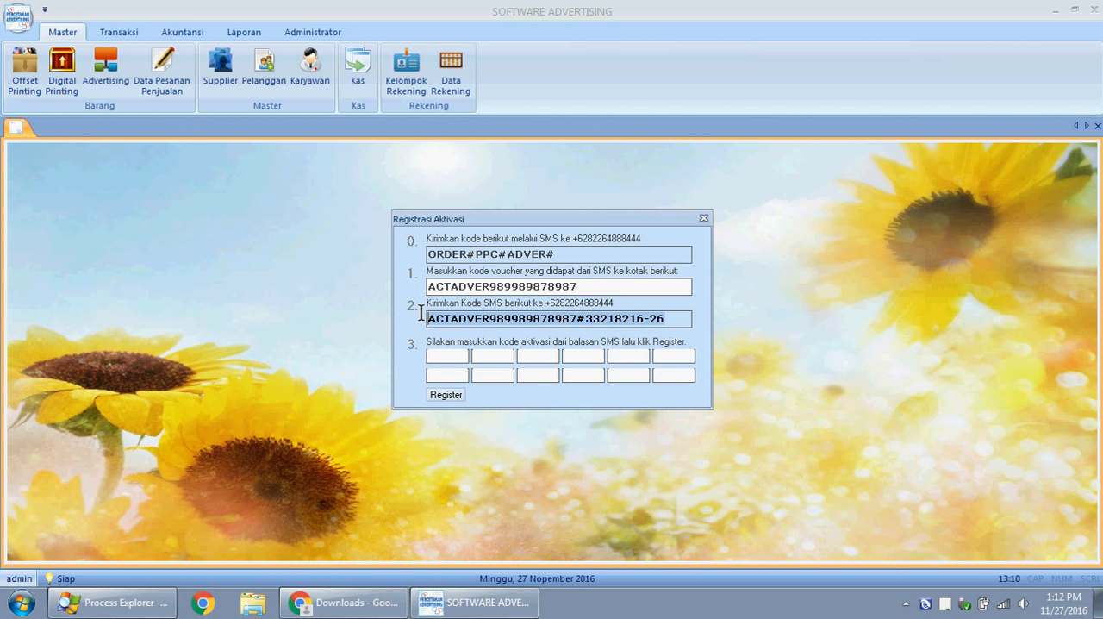
click(450, 318)
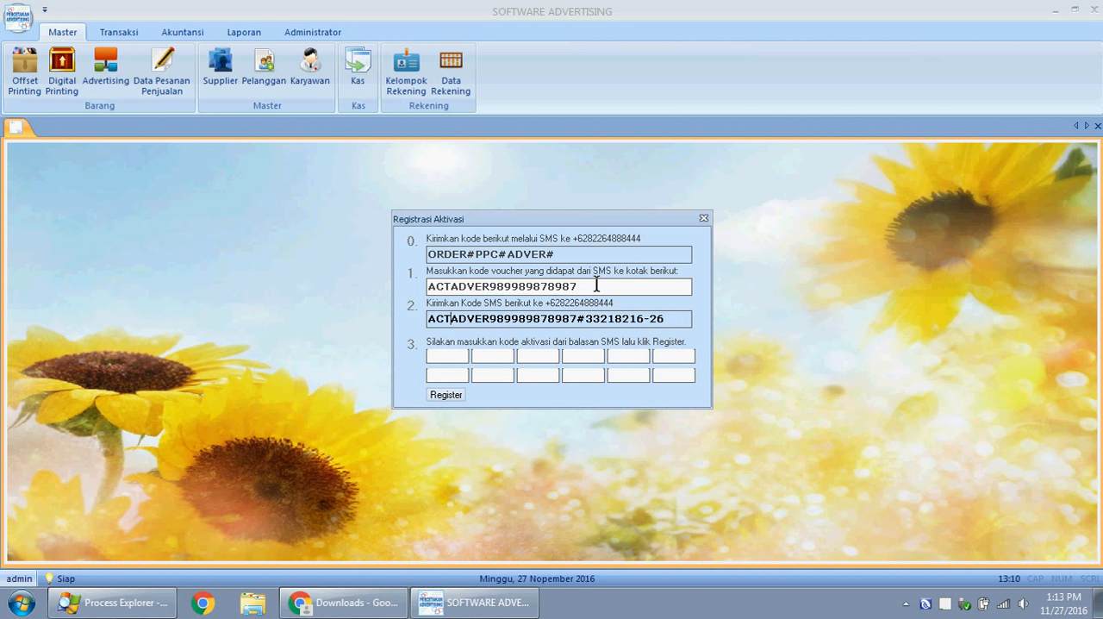
drag(607, 287, 427, 277)
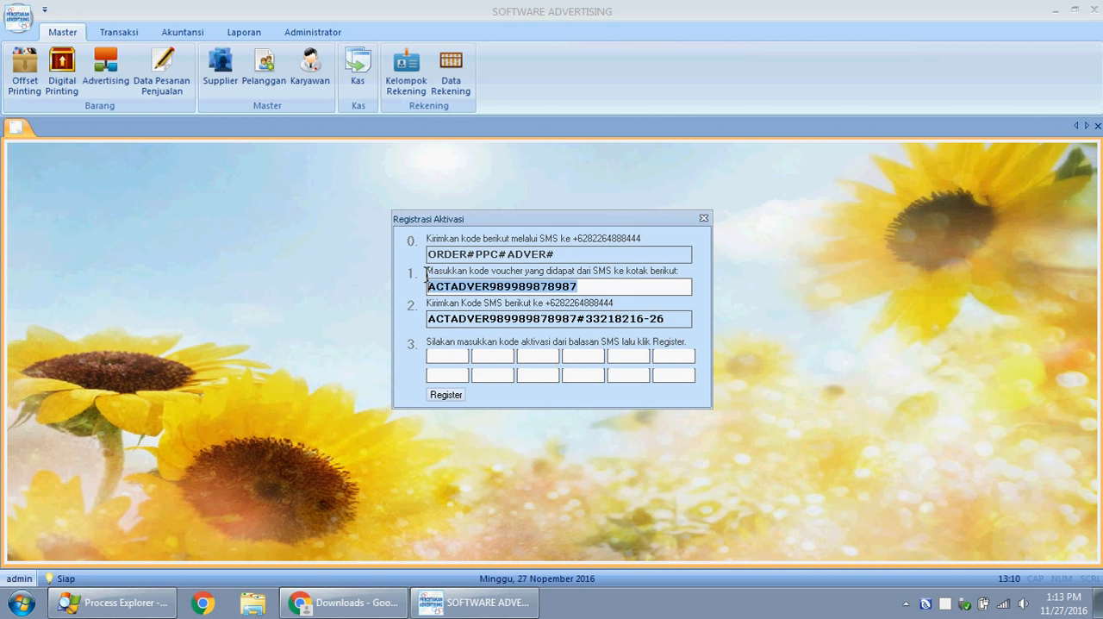
click(488, 285)
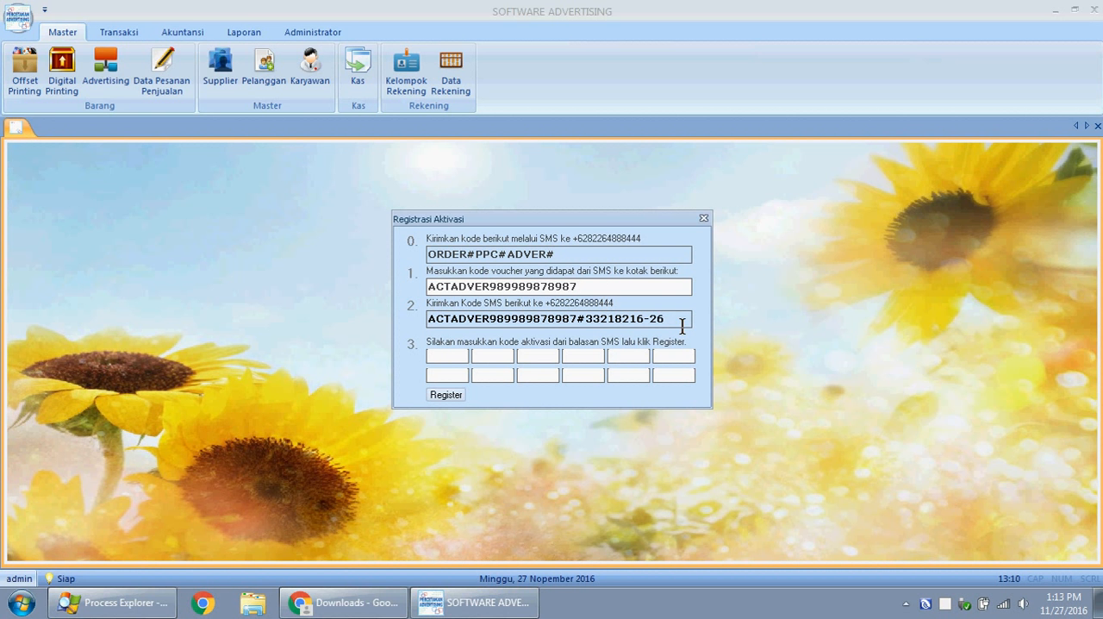
drag(681, 320, 419, 318)
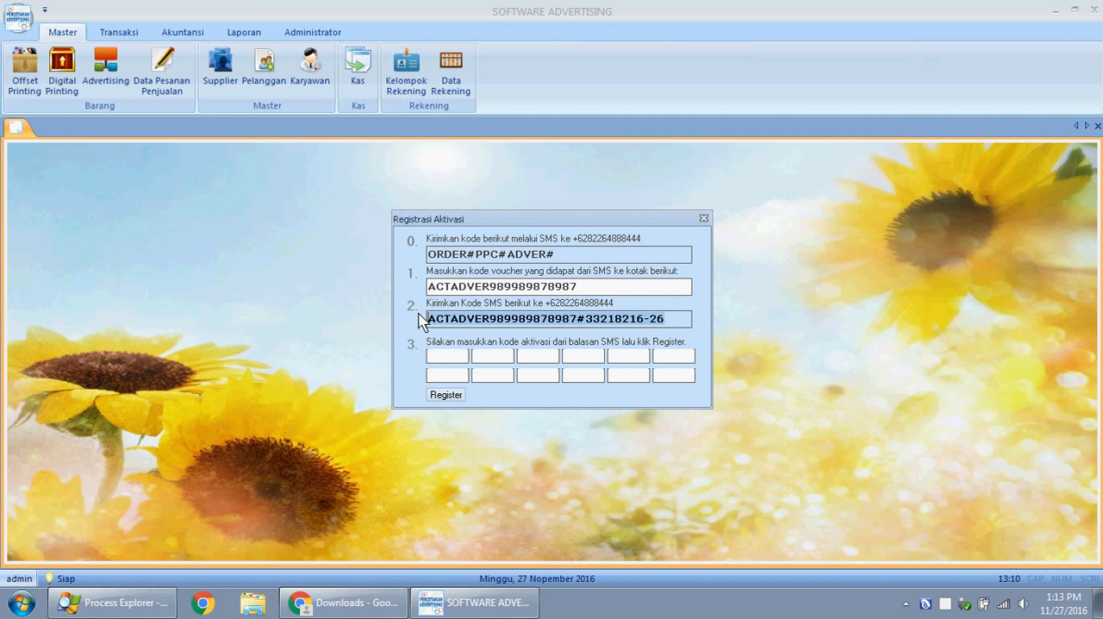
click(570, 324)
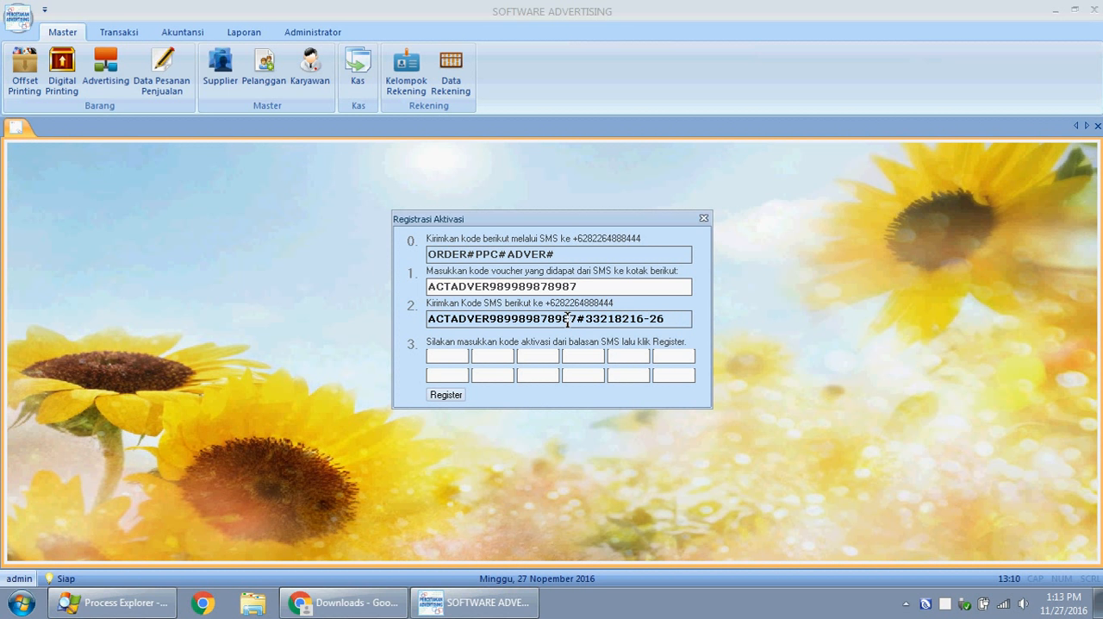
drag(689, 319, 452, 319)
click(457, 319)
drag(676, 318, 392, 317)
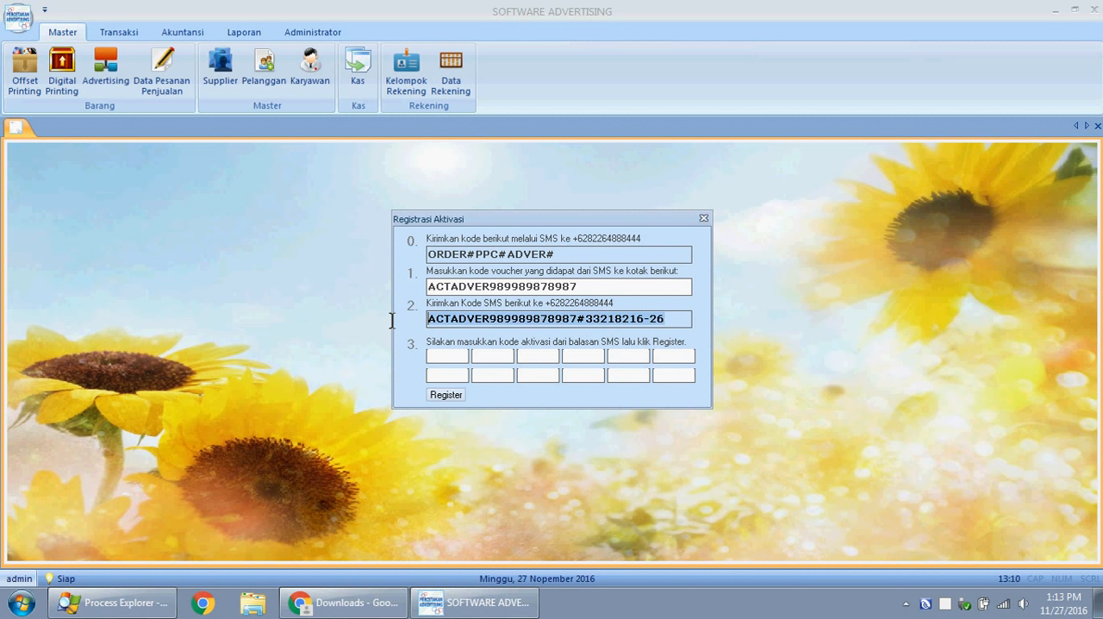
click(447, 354)
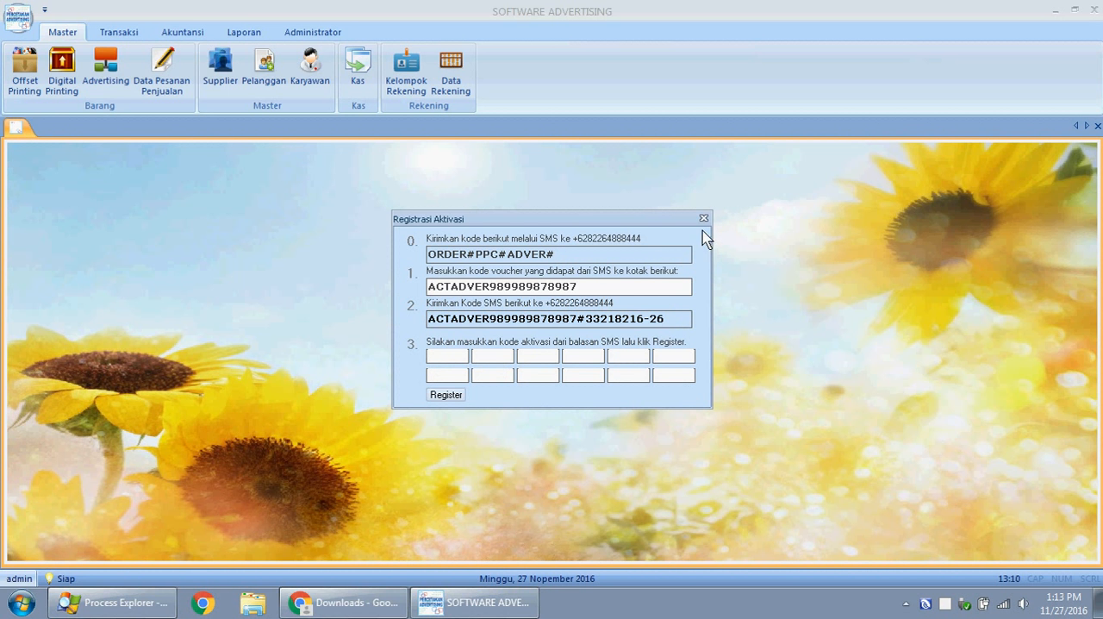
- Clear the sample voucher code and close the Registrasi Aktivasi form
drag(572, 286, 402, 287)
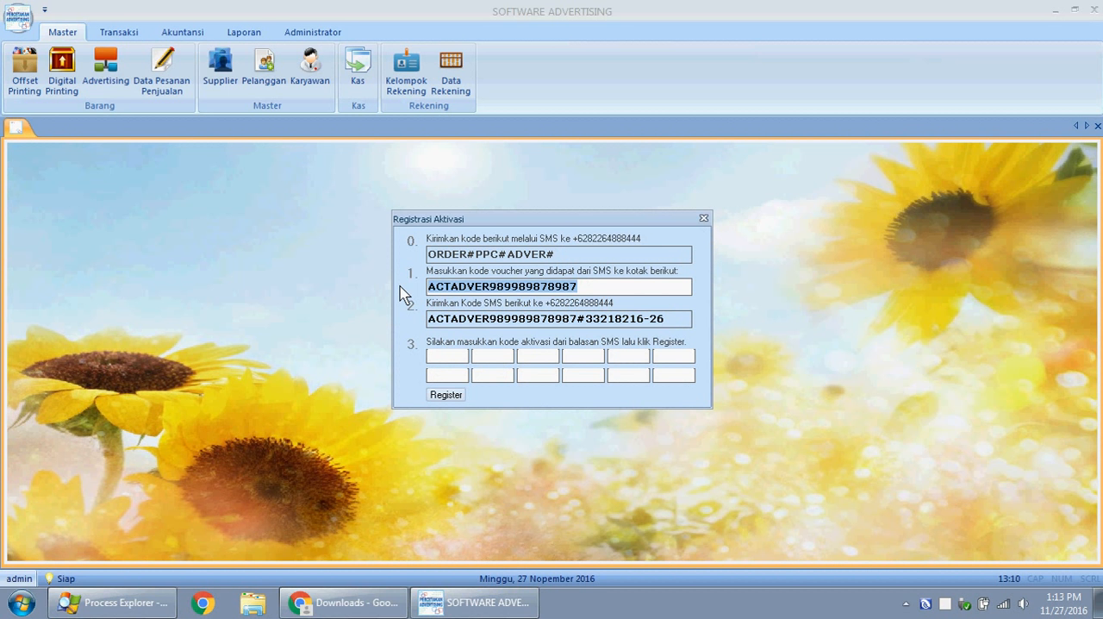
key(BackSpace)
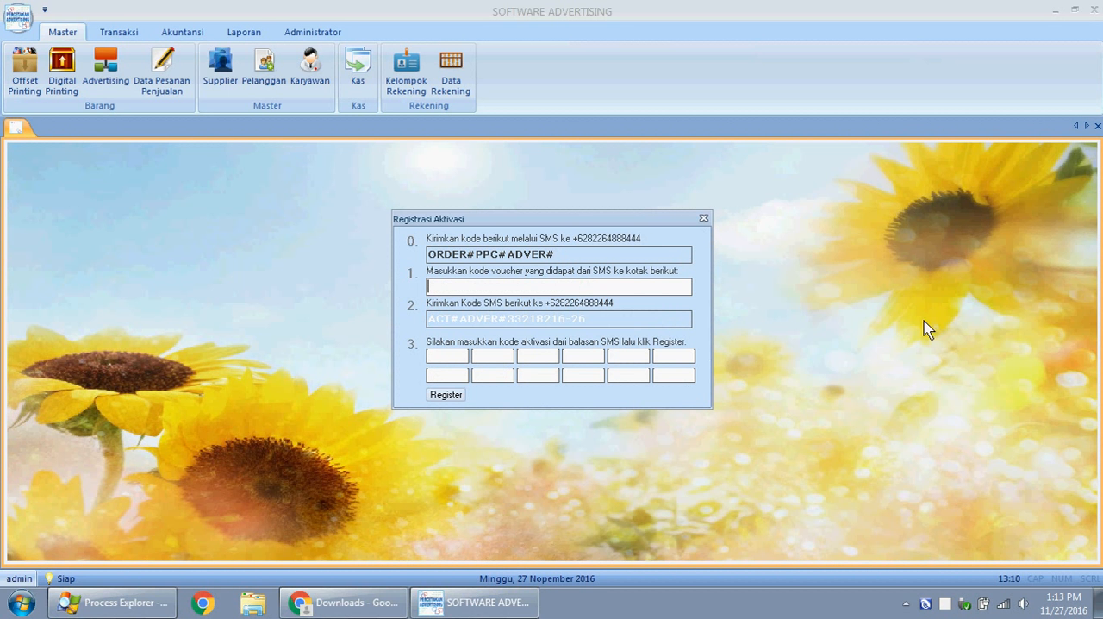
click(702, 218)
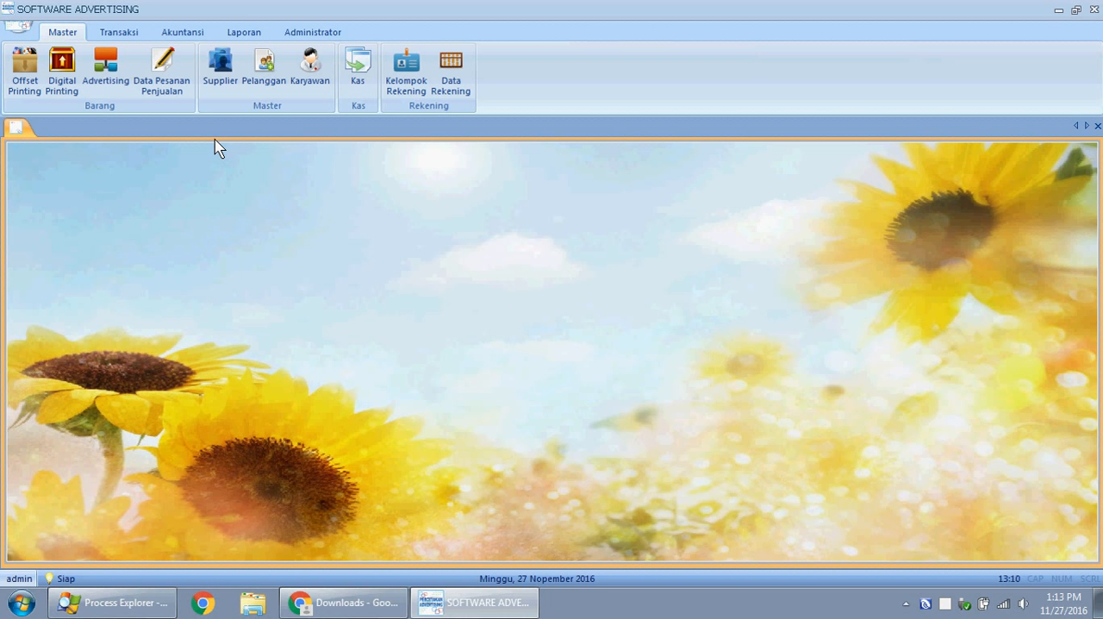
- Look through the Transaksi, Akuntansi, Laporan and Administrator command groups, returning to the Master group
click(128, 31)
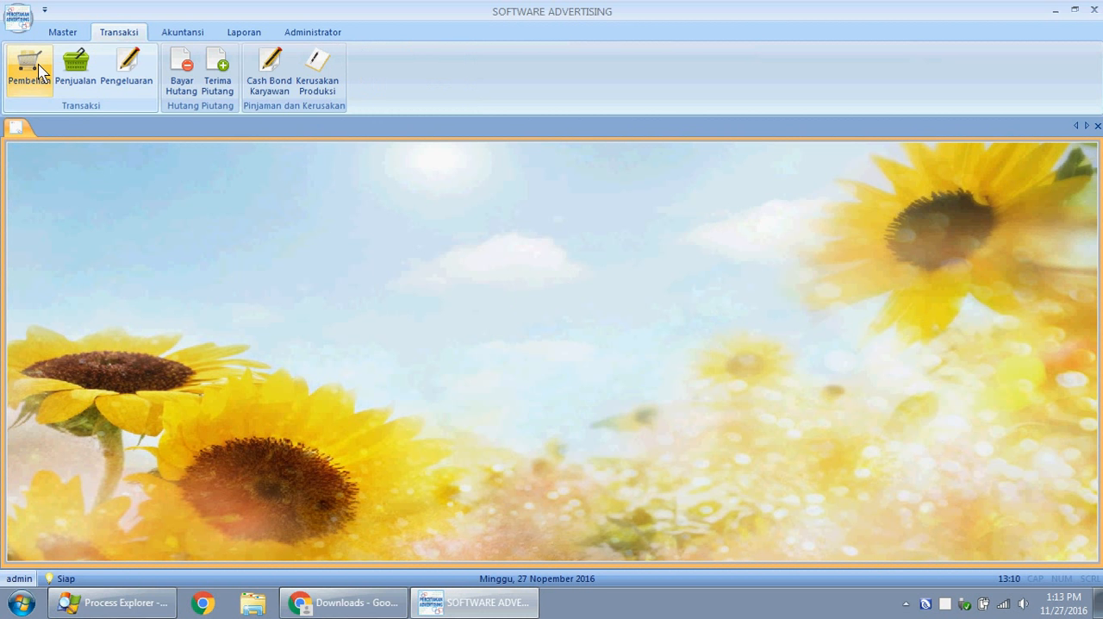
click(183, 33)
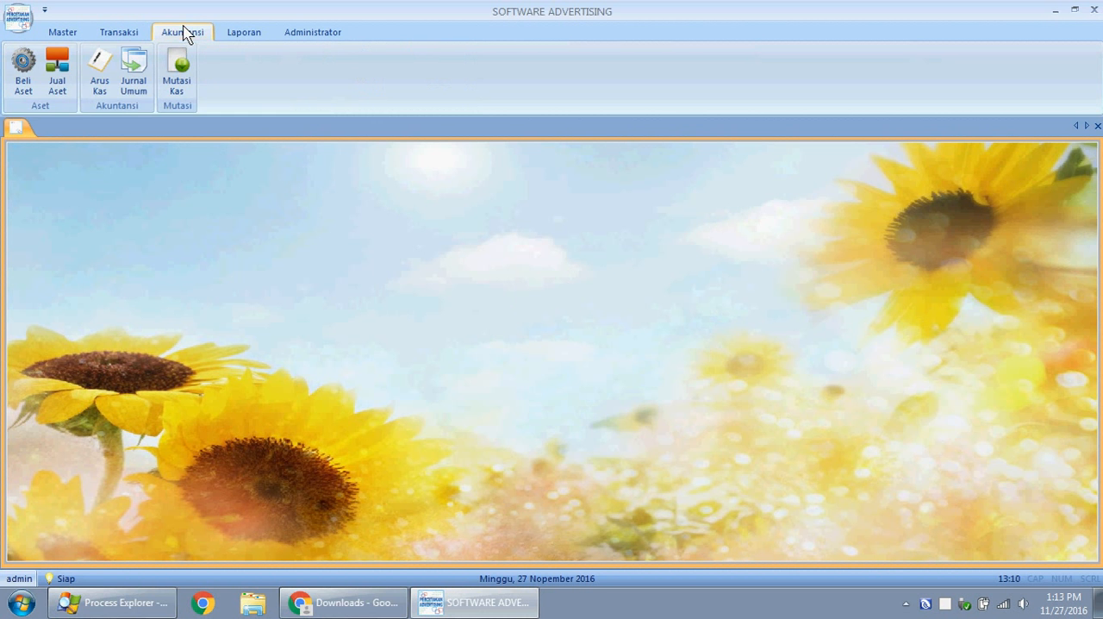
click(242, 32)
click(313, 33)
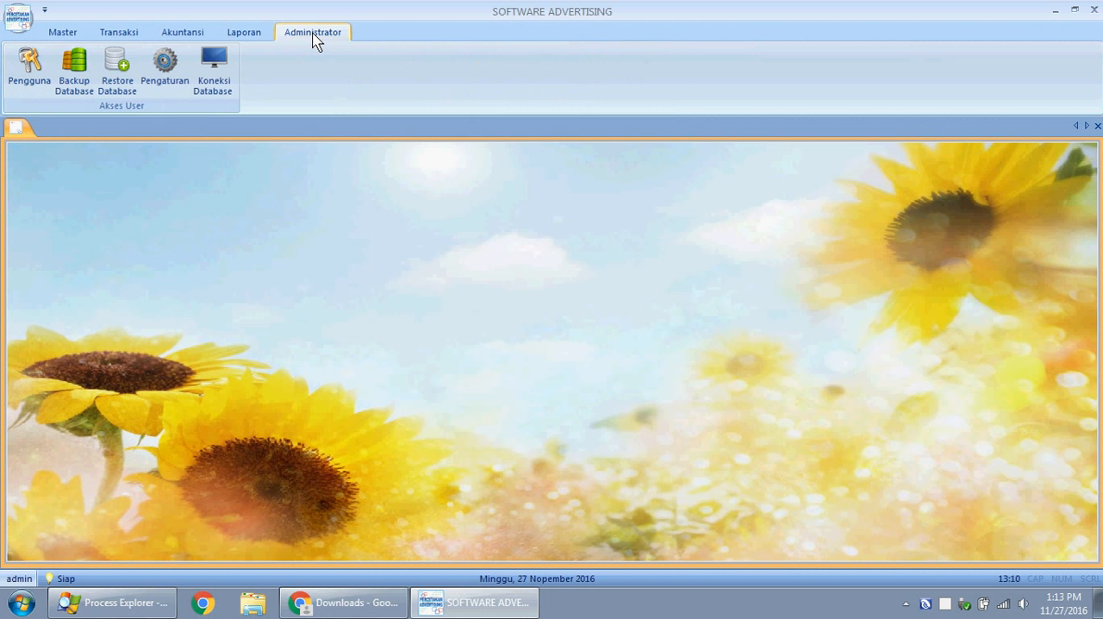
click(47, 32)
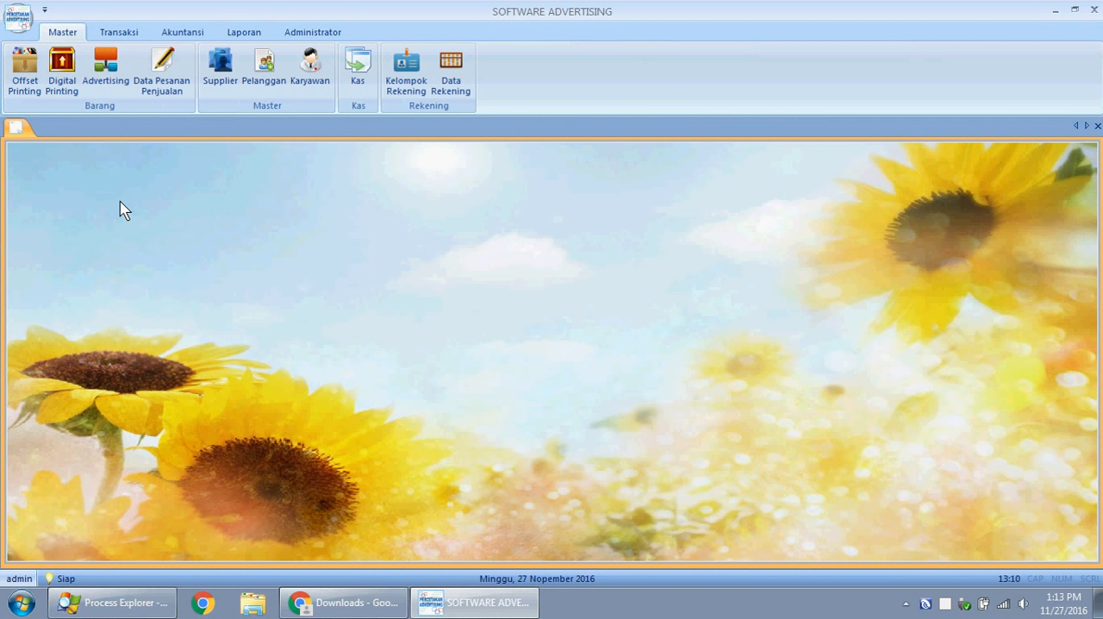
- Examine the offset printing, digital printing and advertising item lists in the master data
click(25, 84)
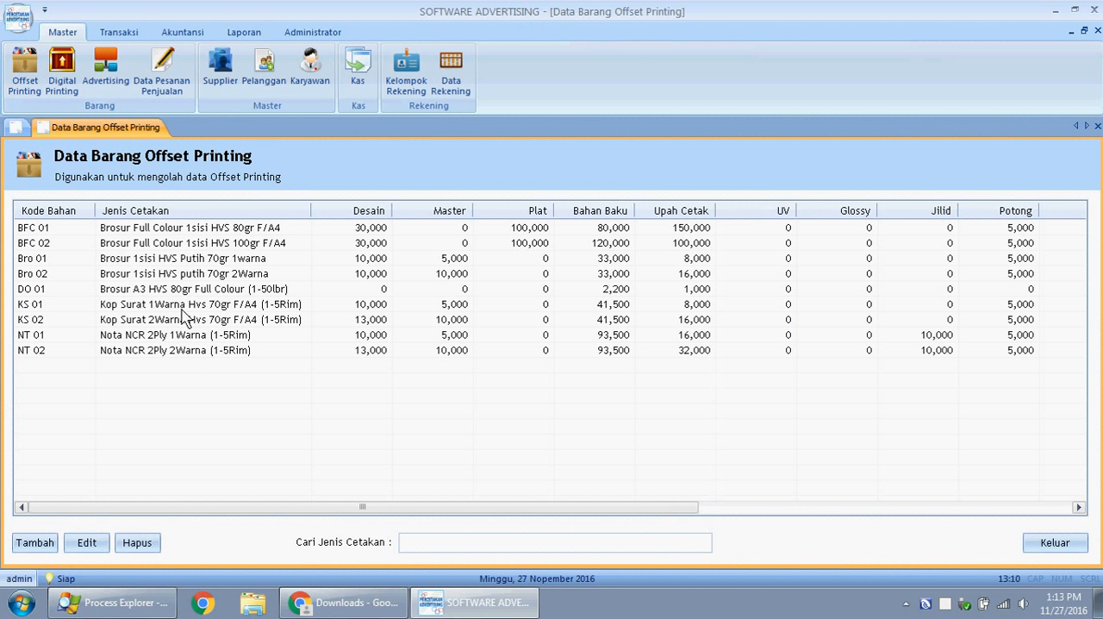
click(69, 82)
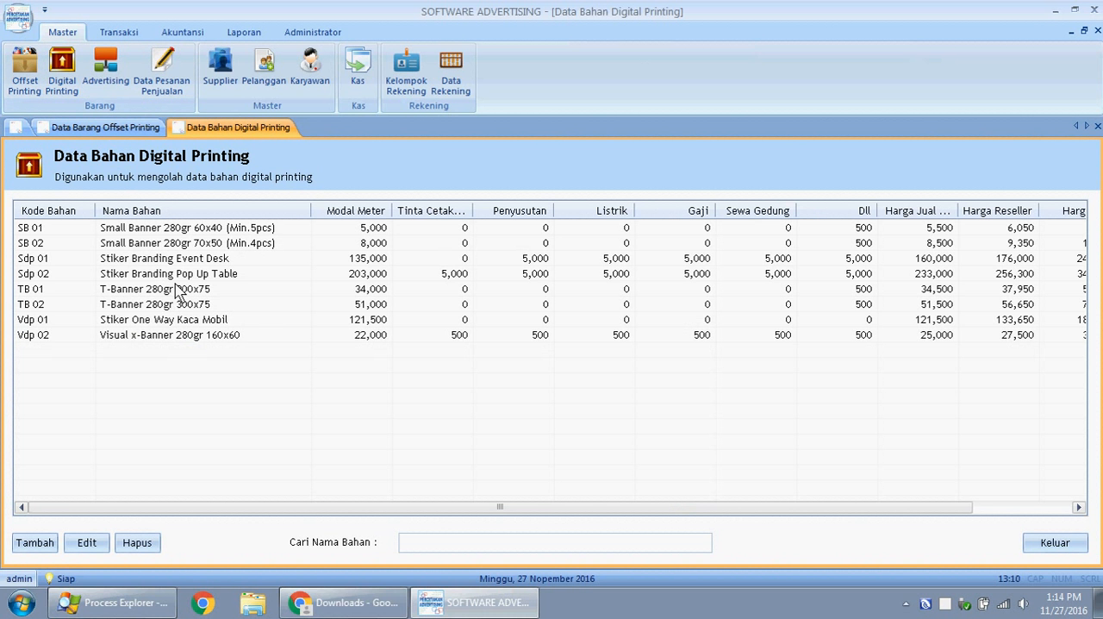
click(107, 82)
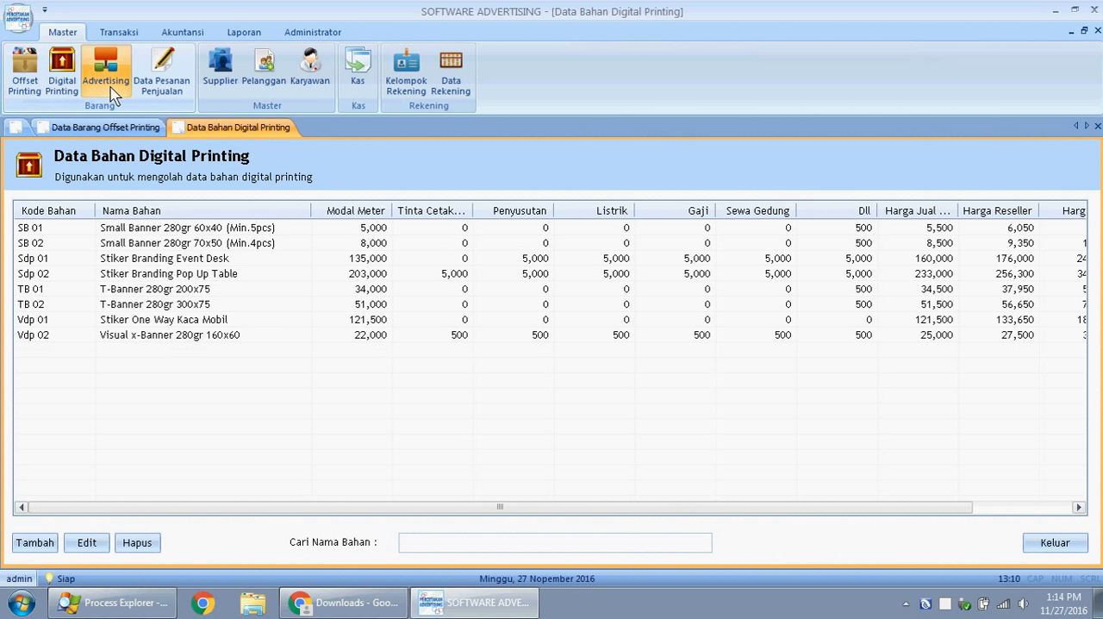
click(63, 76)
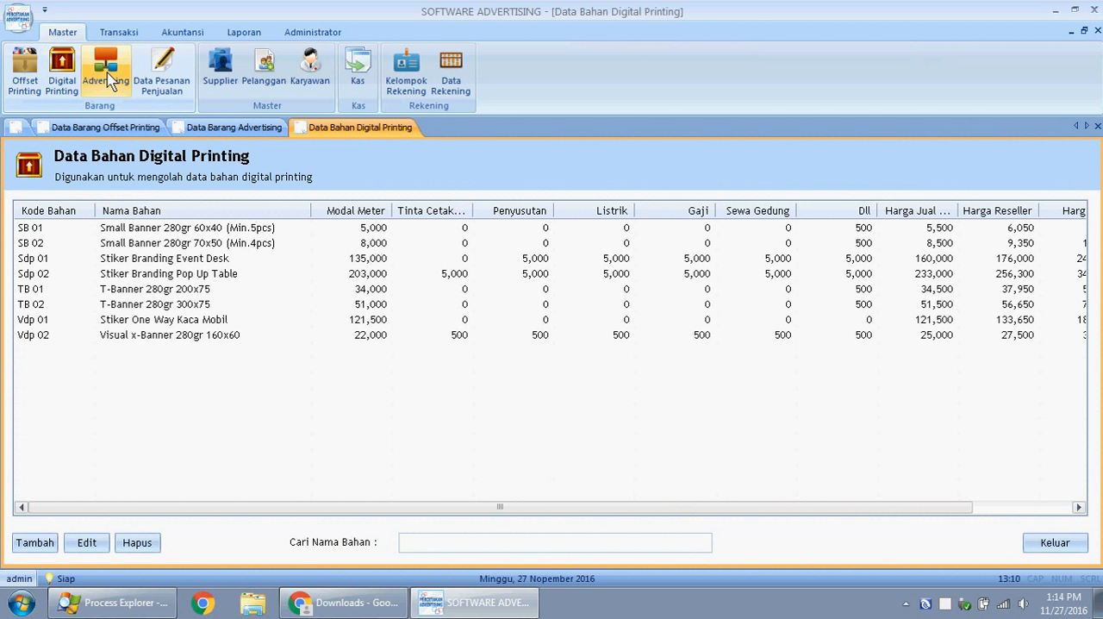
click(26, 74)
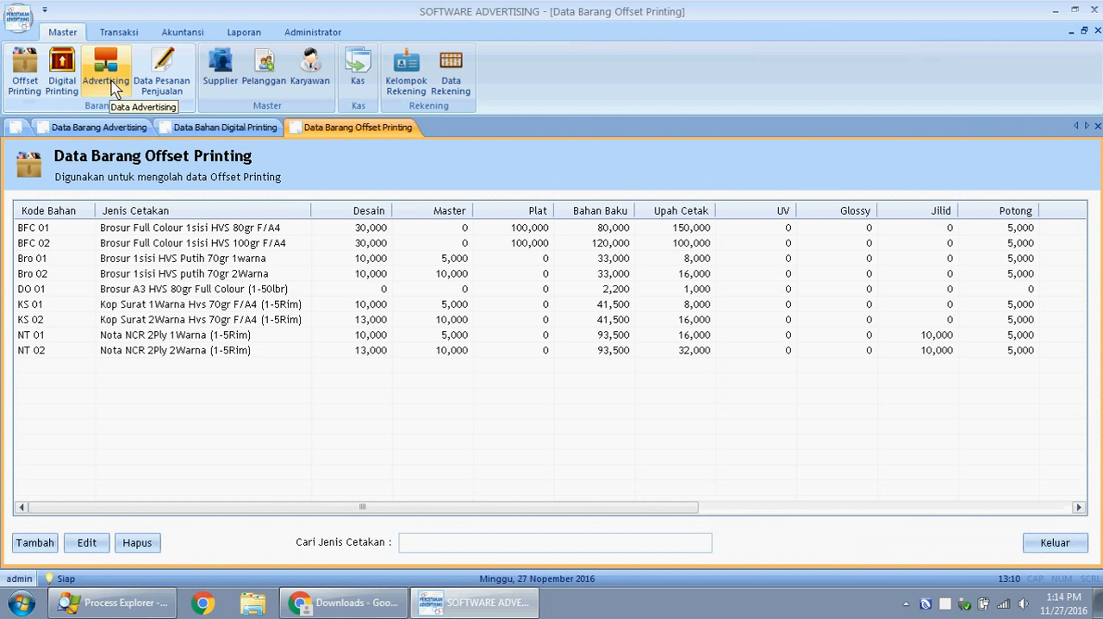
click(108, 85)
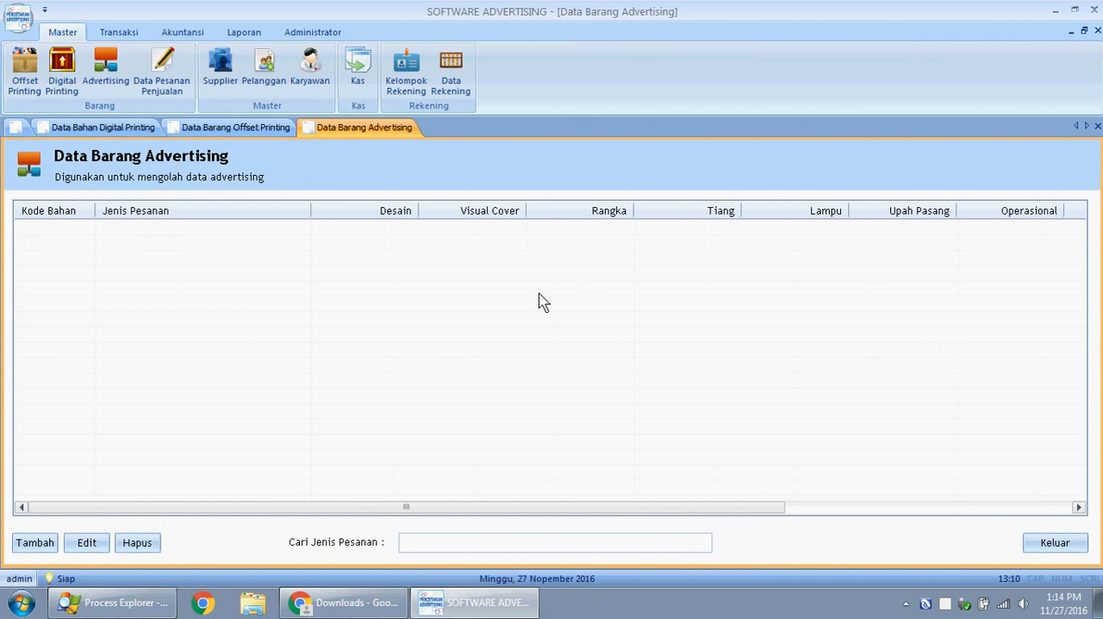
- Compare the Data Pesanan Penjualan list with the offset printing list and close all open lists
click(174, 76)
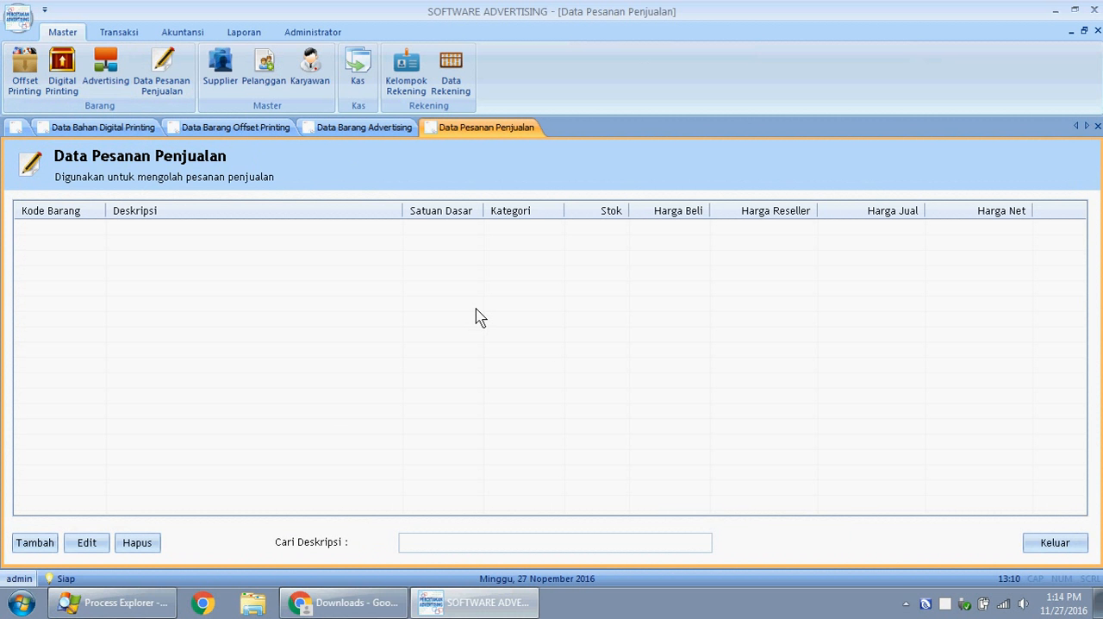
click(30, 80)
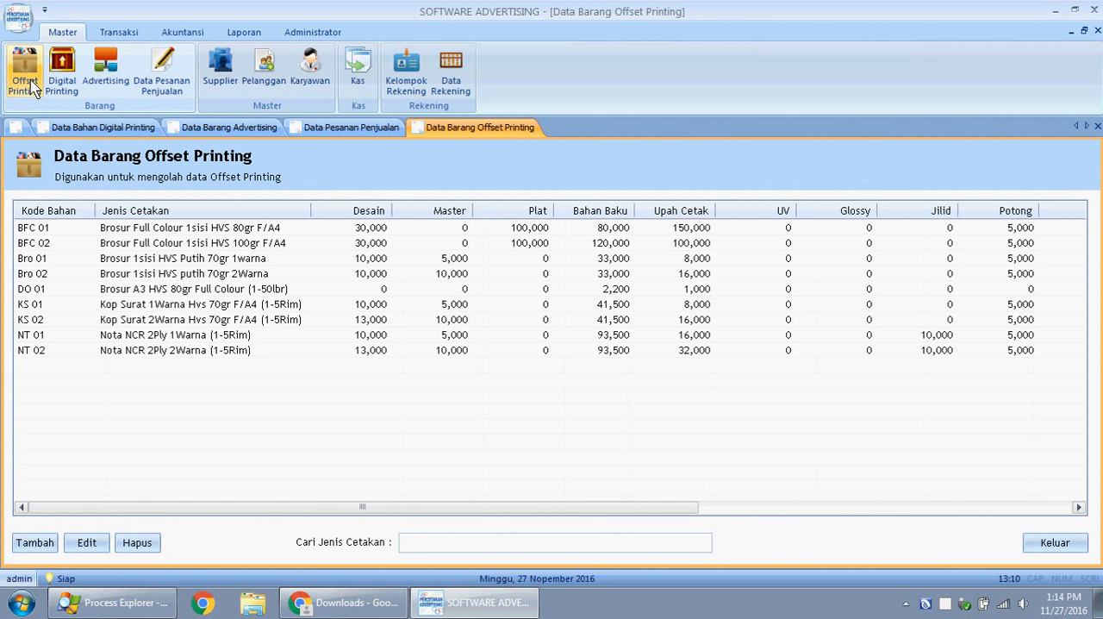
click(188, 82)
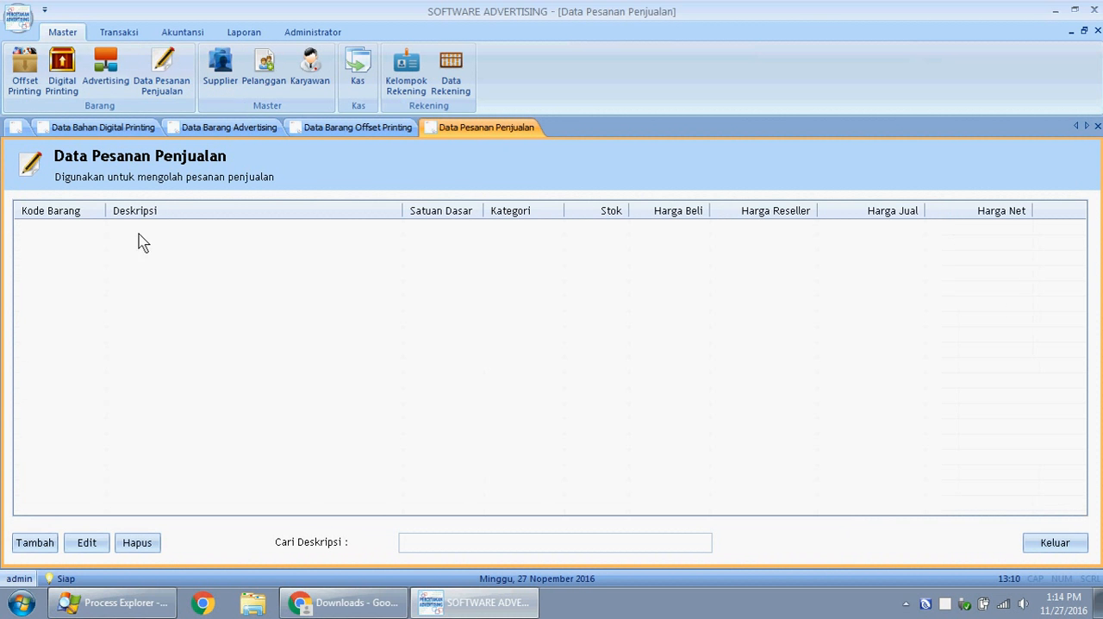
click(1062, 541)
click(1064, 541)
click(1064, 541)
click(1064, 541)
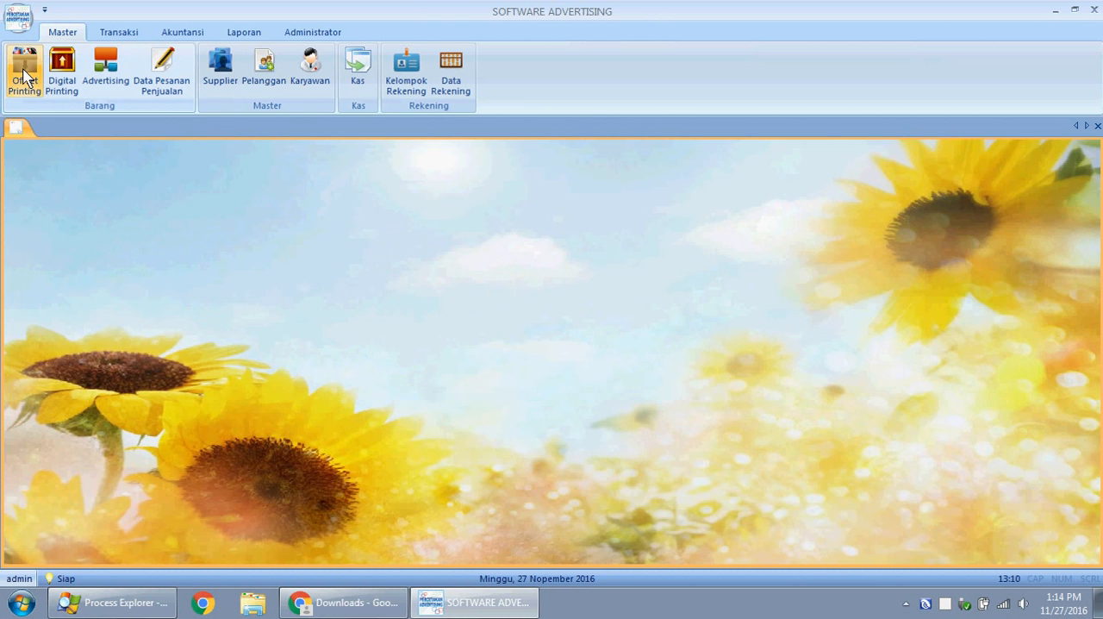
- Delete item NT 02, Nota NCR 2Ply 2Warna (1-5Rim), from the offset printing list and confirm the deletion
click(25, 78)
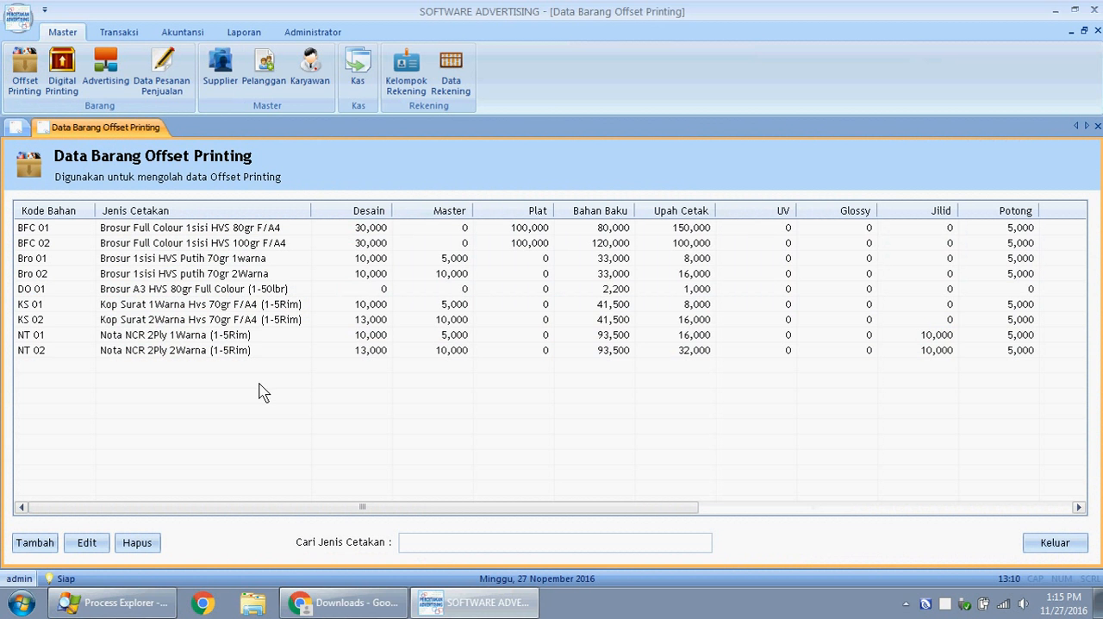
click(217, 352)
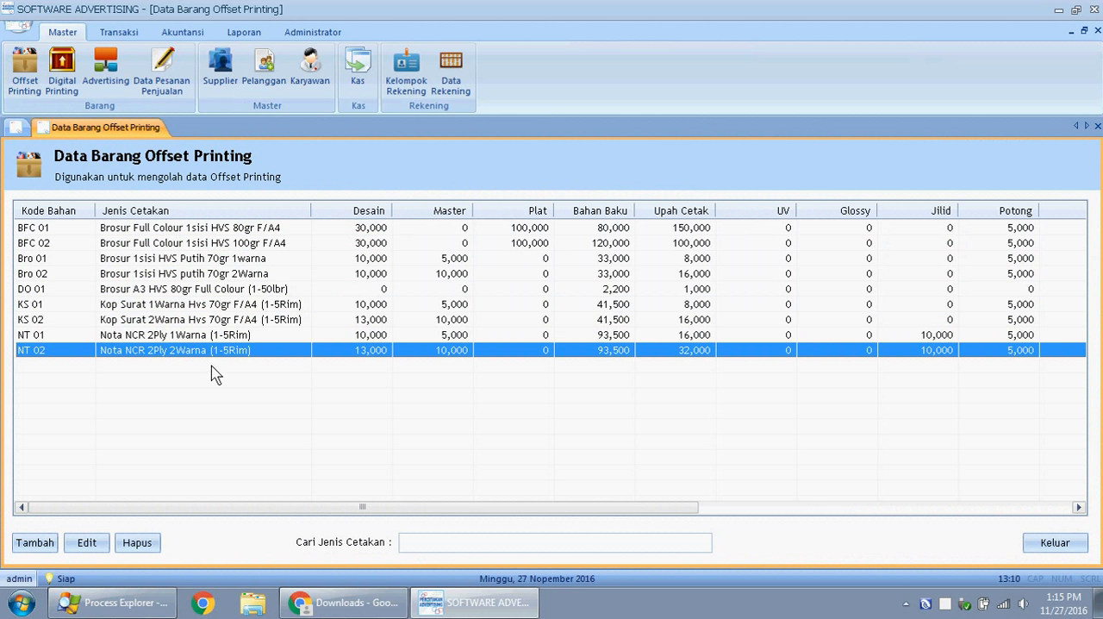
click(137, 542)
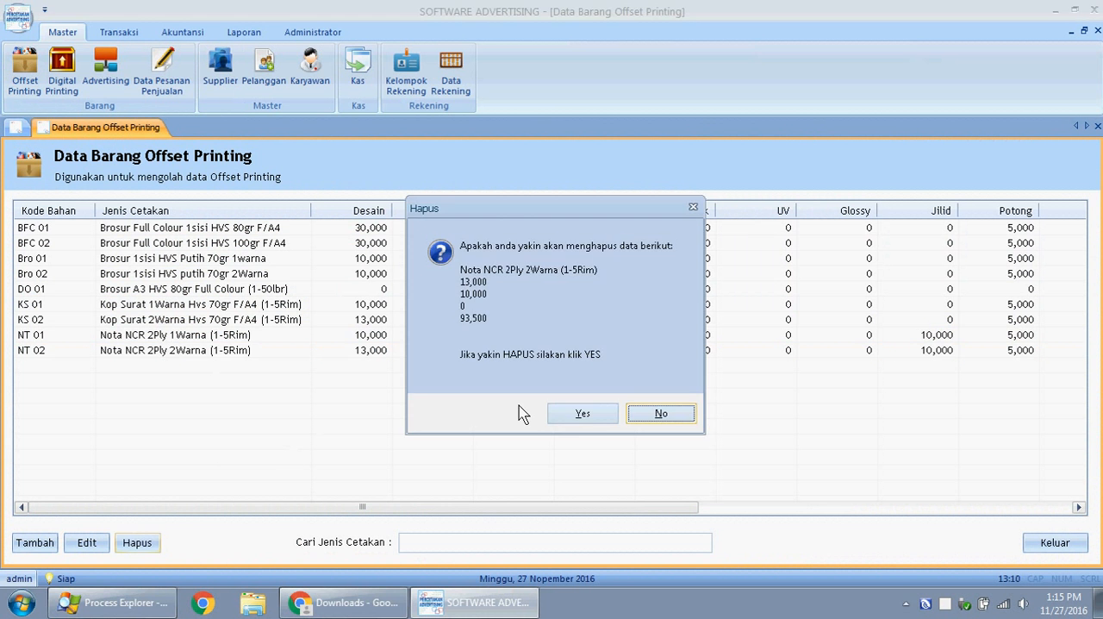
click(582, 414)
click(551, 360)
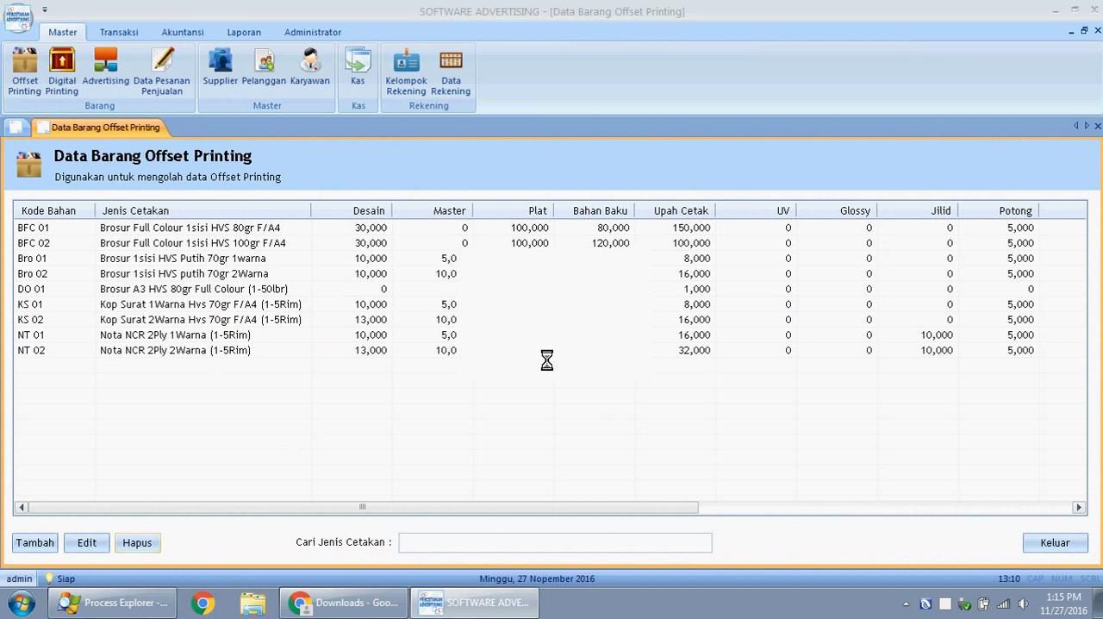
click(589, 361)
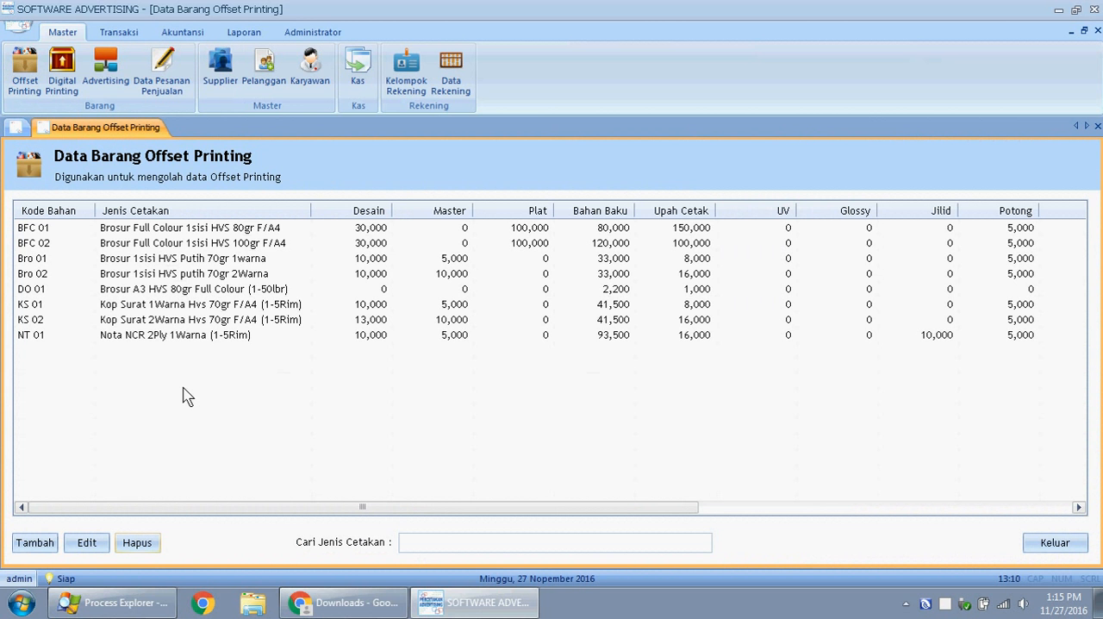
- Examine the fields of the blank offset printing item form and close it without entering anything
click(42, 543)
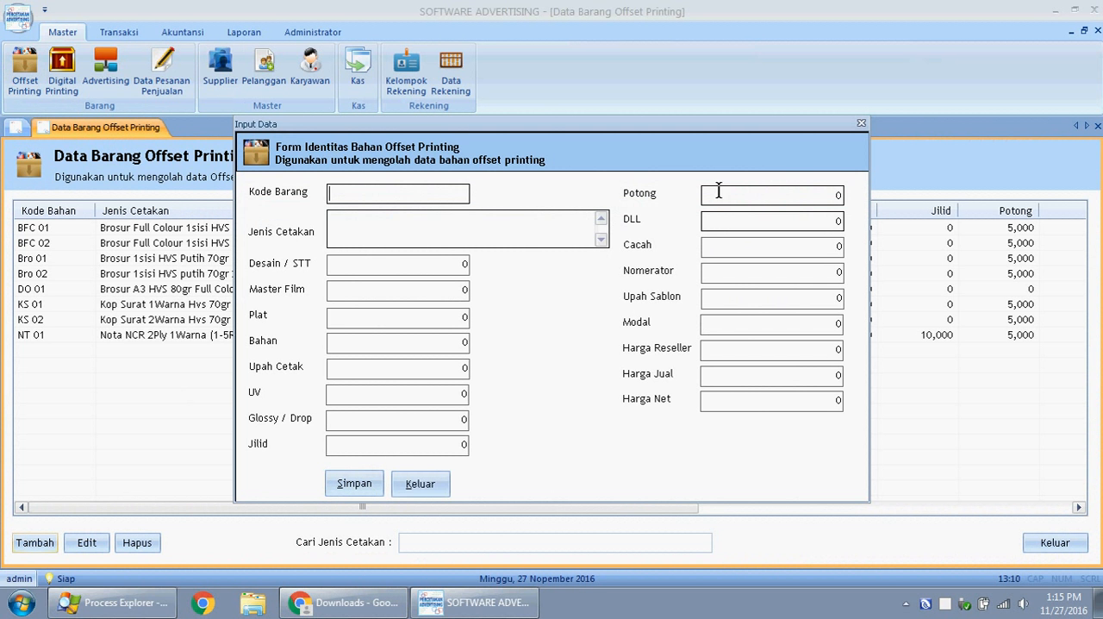
click(861, 125)
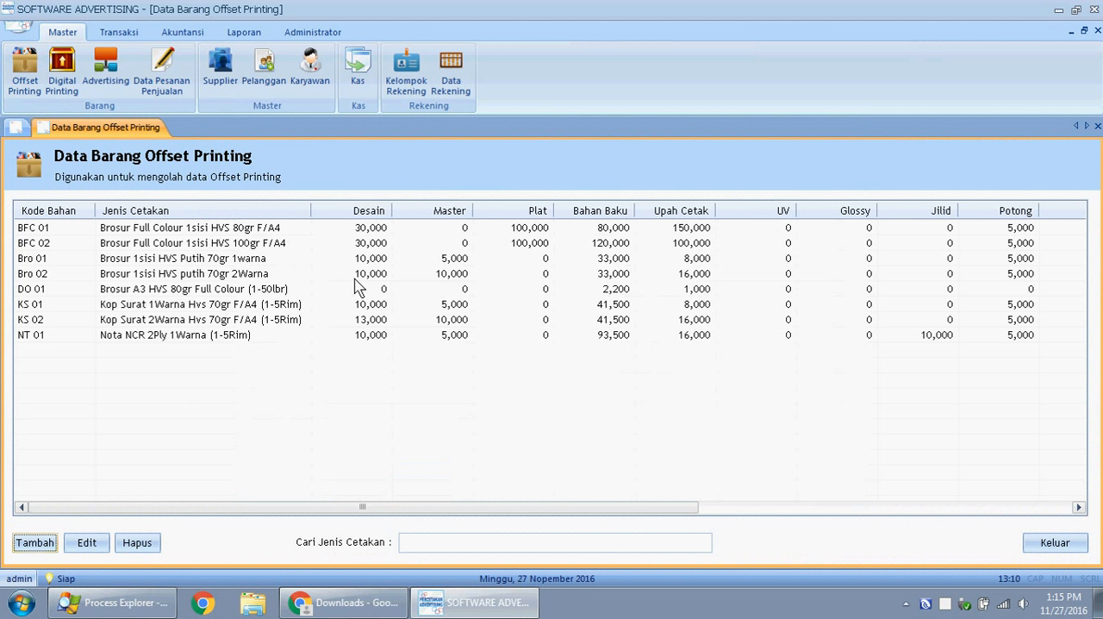
- View the digital printing and advertising item lists and close all open lists
click(69, 92)
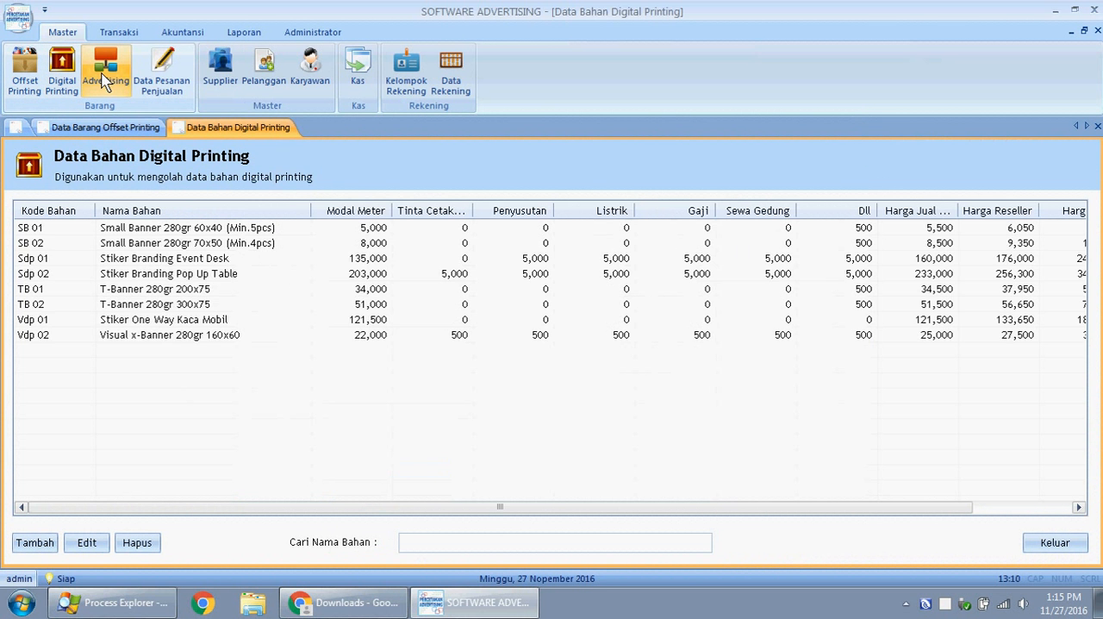
click(105, 81)
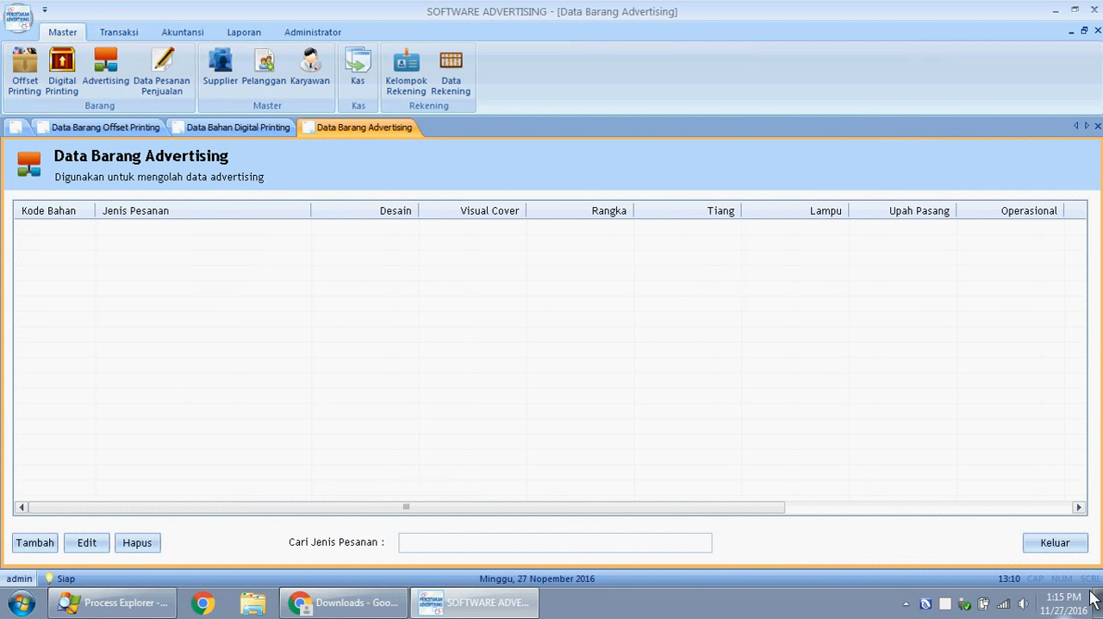
click(1056, 544)
click(1056, 545)
click(1057, 545)
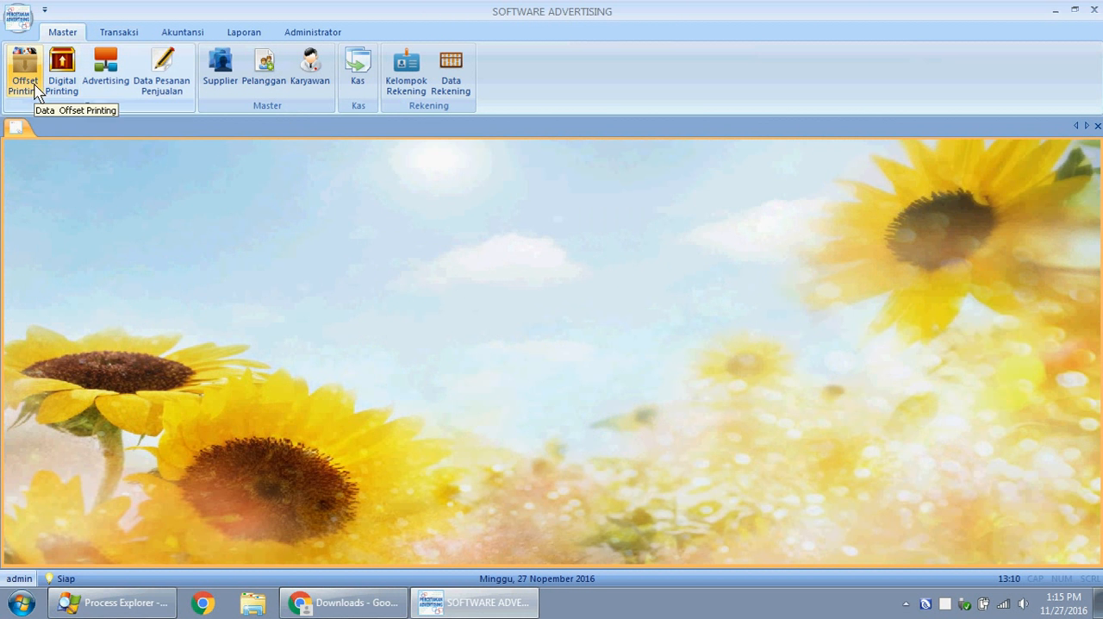
- Review the offset printing list again, close it and look at the Transaksi commands
click(27, 86)
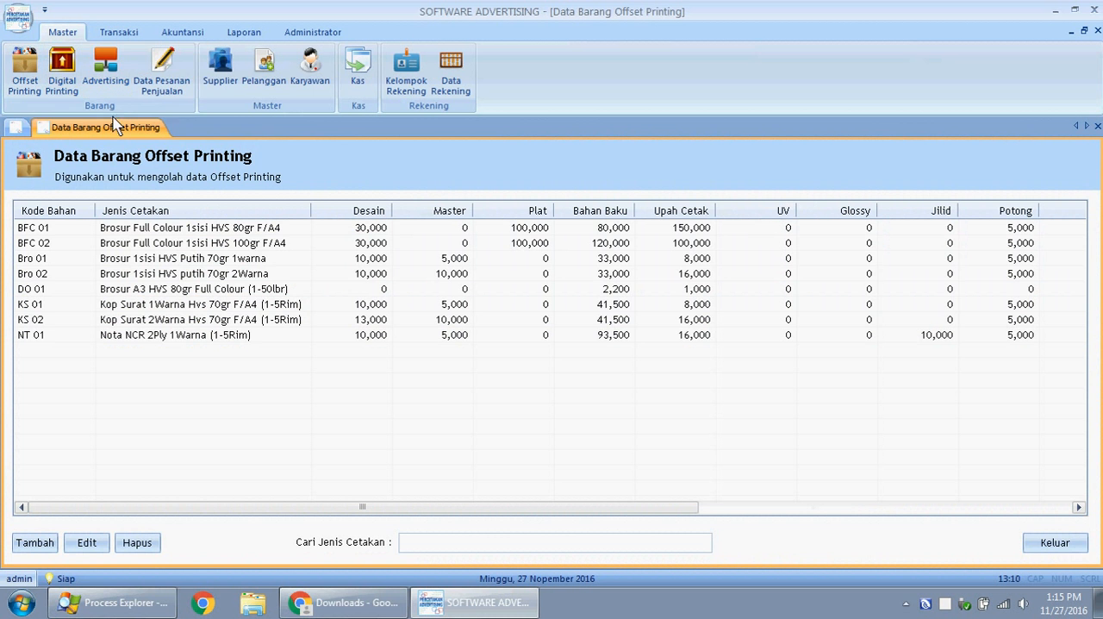
click(1044, 540)
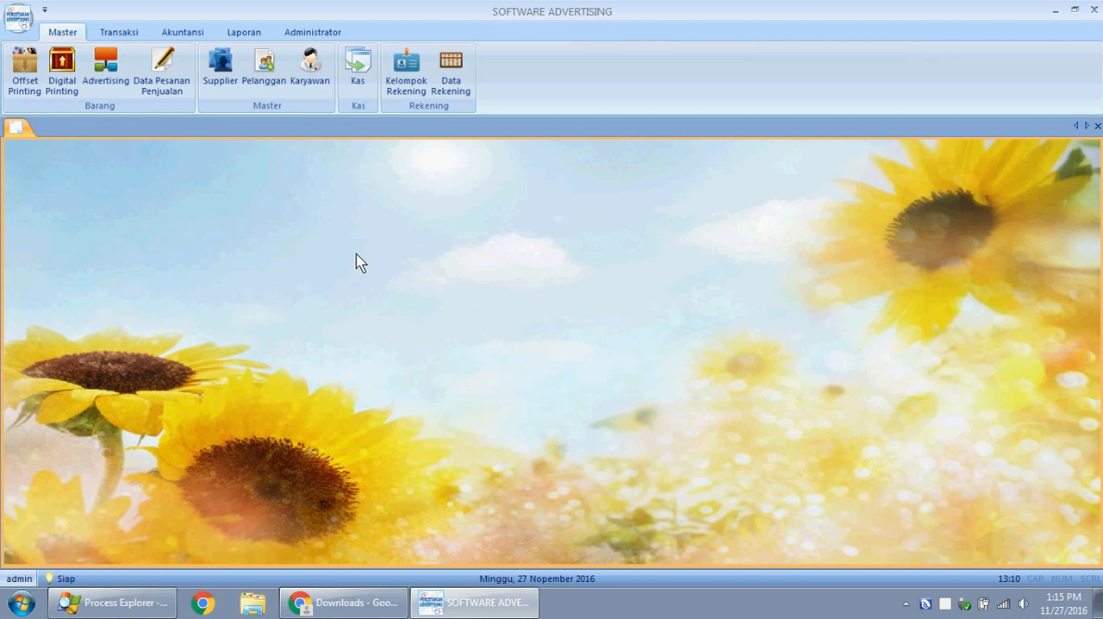
click(119, 32)
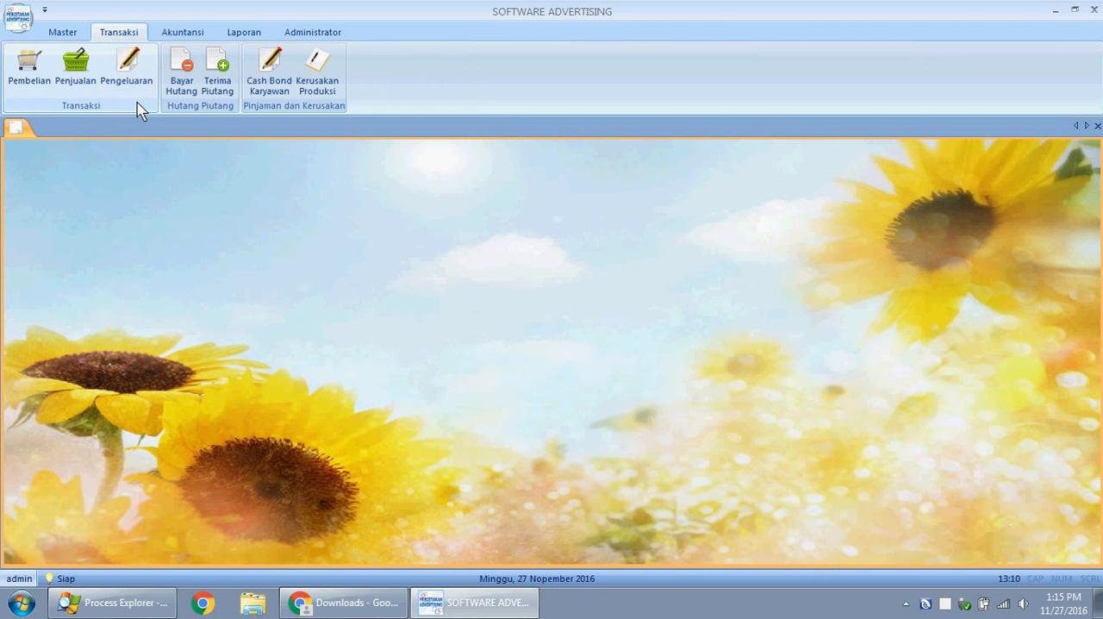
- Start a new entry in Data Pesanan Penjualan using digital printing material SB 01, Small Banner 280gr 60x40 (Min.5pcs)
click(79, 34)
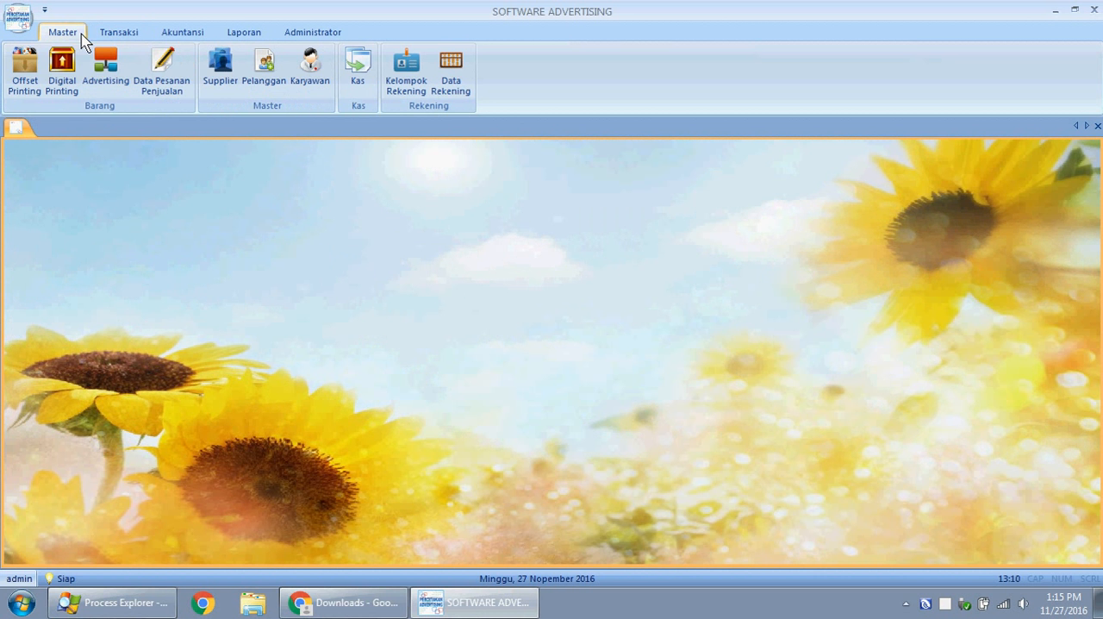
click(172, 67)
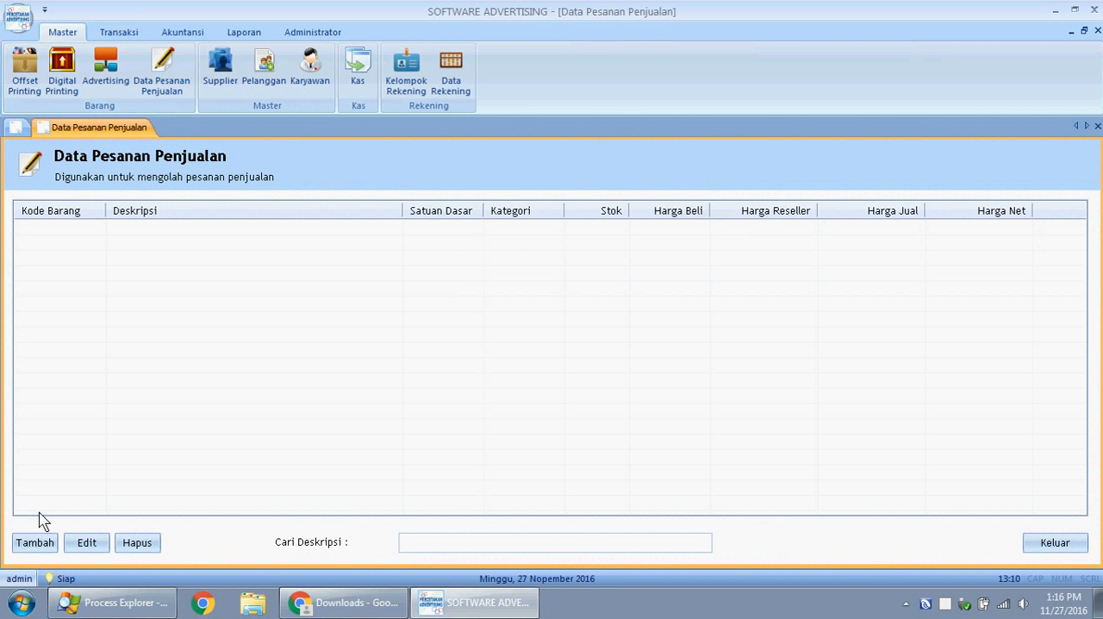
click(35, 543)
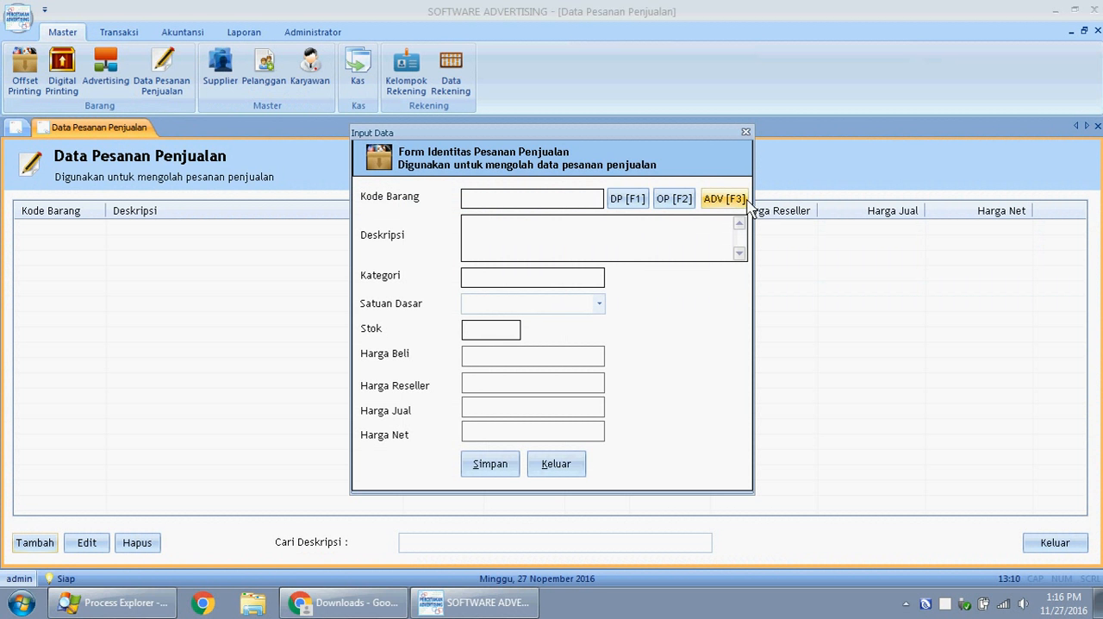
click(629, 206)
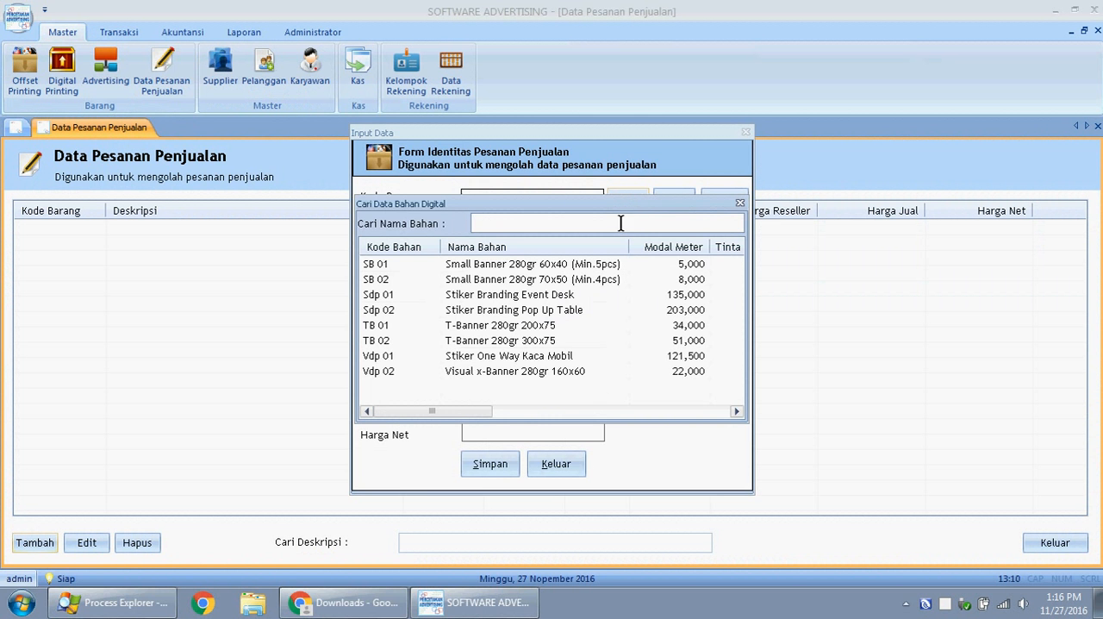
click(566, 264)
double_click(514, 263)
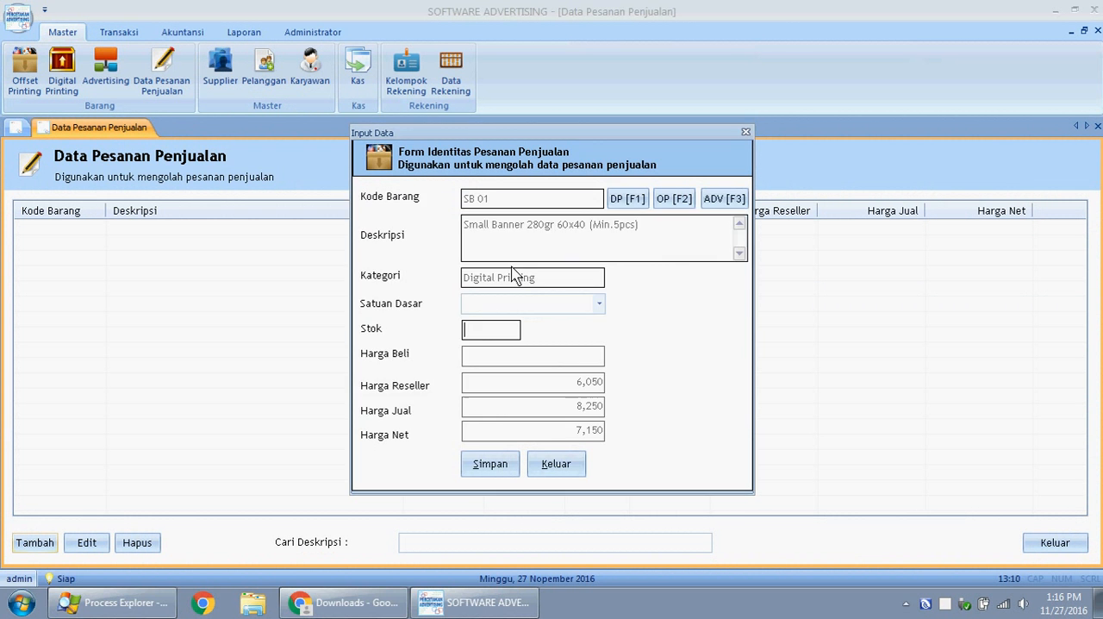
- Set the Satuan Dasar of the new sales order item to Meter
click(598, 304)
click(598, 306)
click(598, 306)
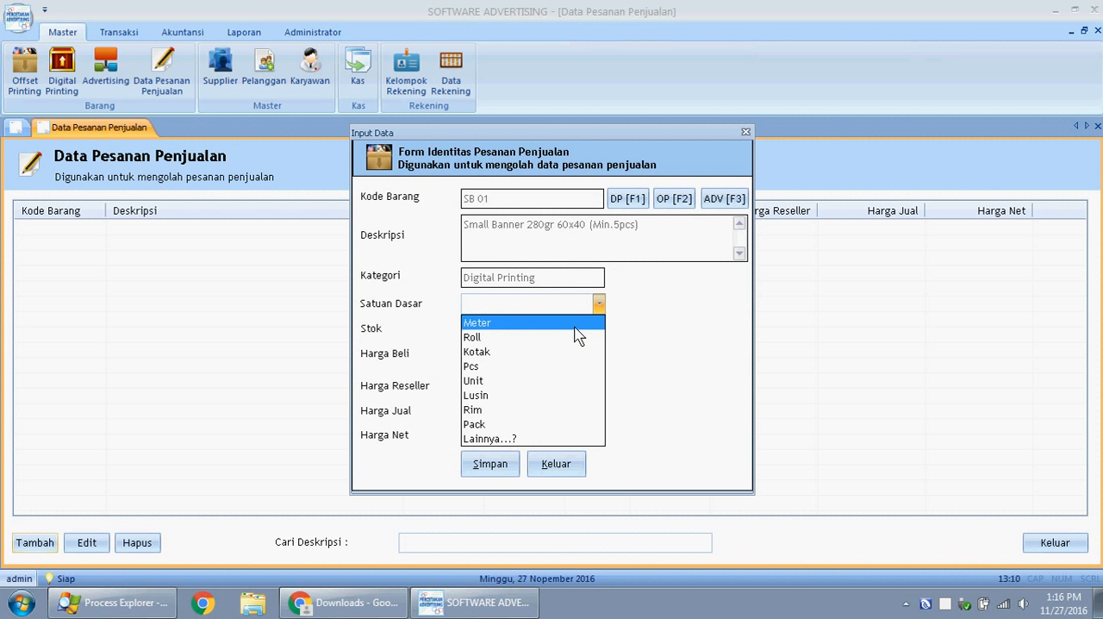
click(573, 325)
- Set the Stok of the SB 01 sales order item to 20 and try to save the entry
click(507, 328)
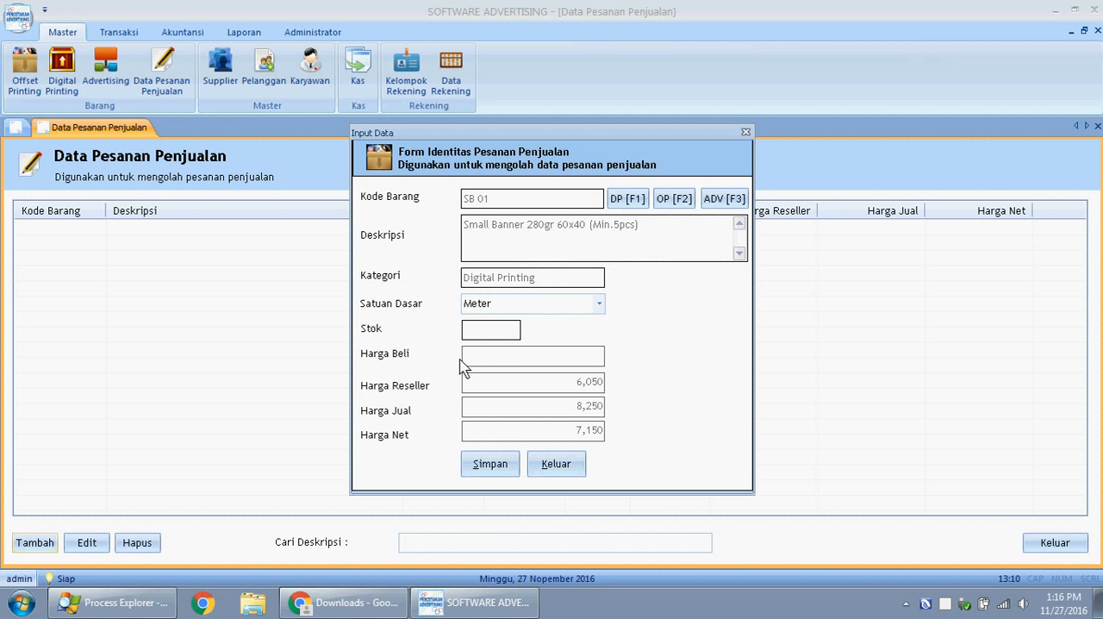
text(1)
key(BackSpace)
text(20)
click(493, 475)
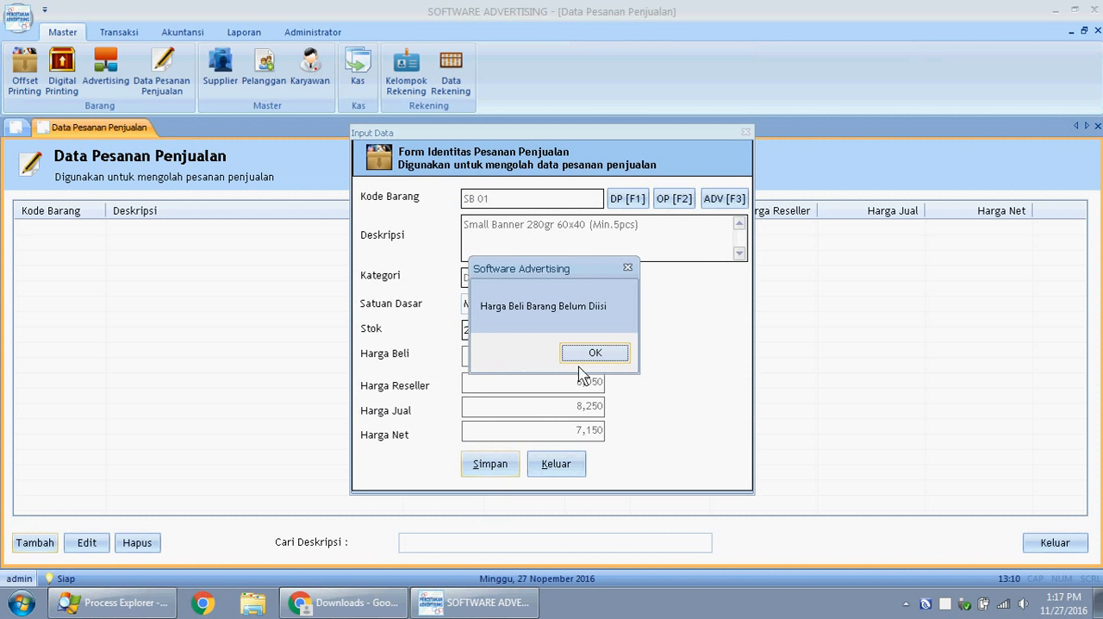
- Set the Harga Beli of the SB 01 sales order item to 5000, save the entry and close the form
click(583, 353)
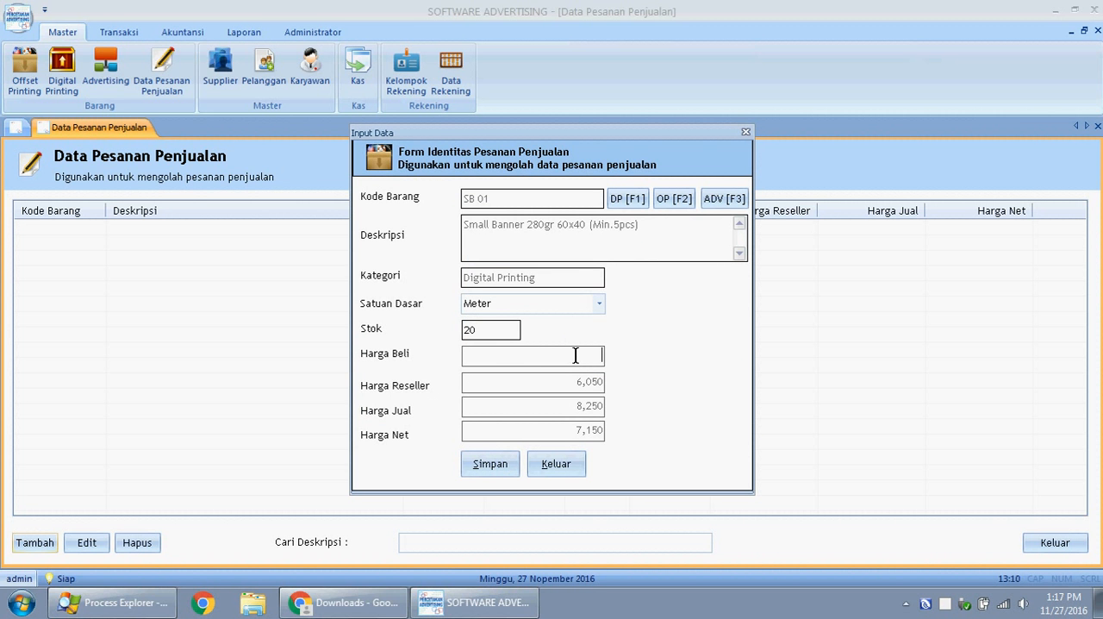
text(5000)
click(505, 470)
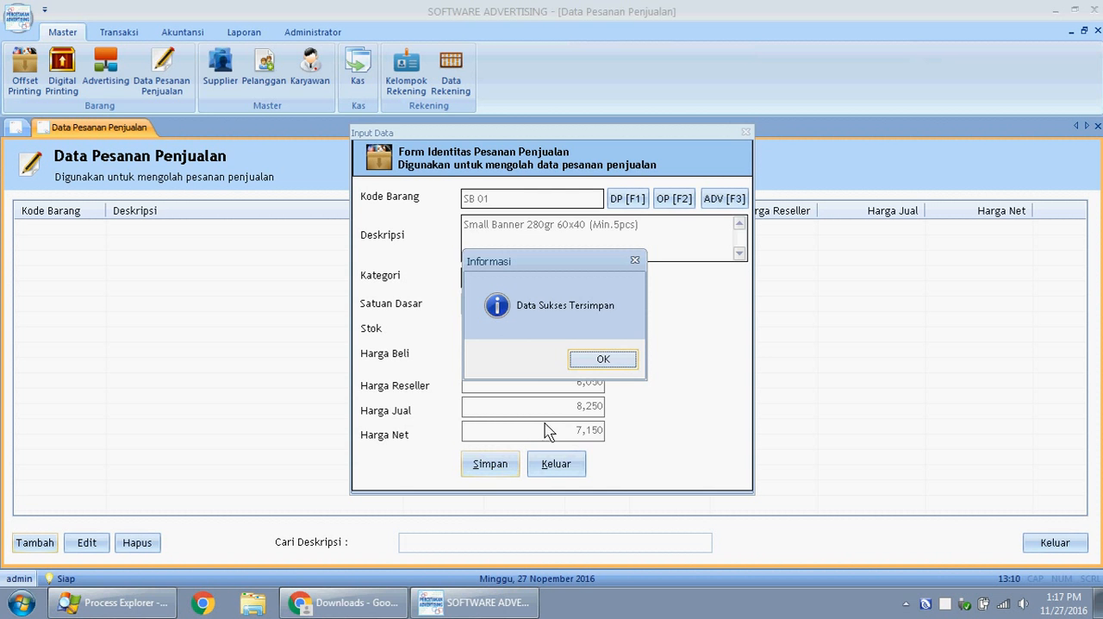
click(615, 360)
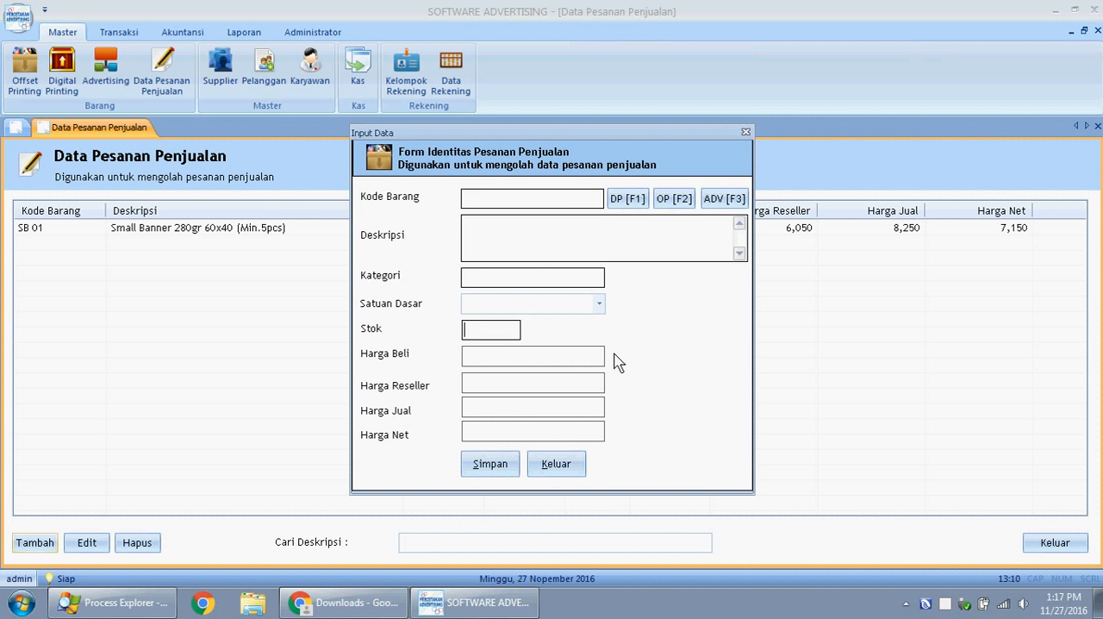
click(556, 464)
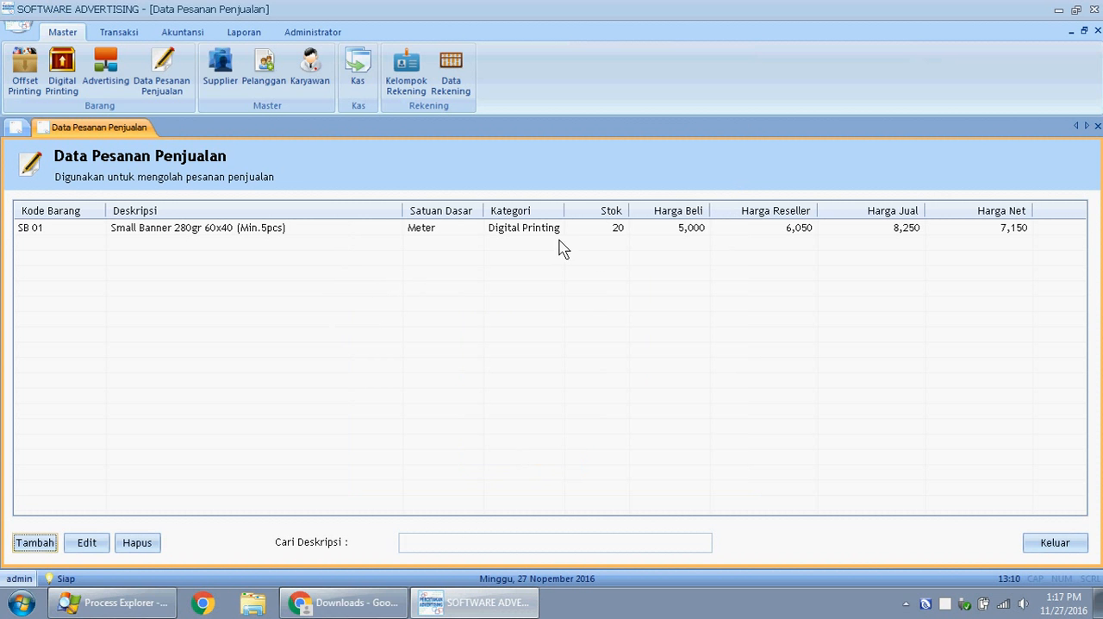
click(412, 304)
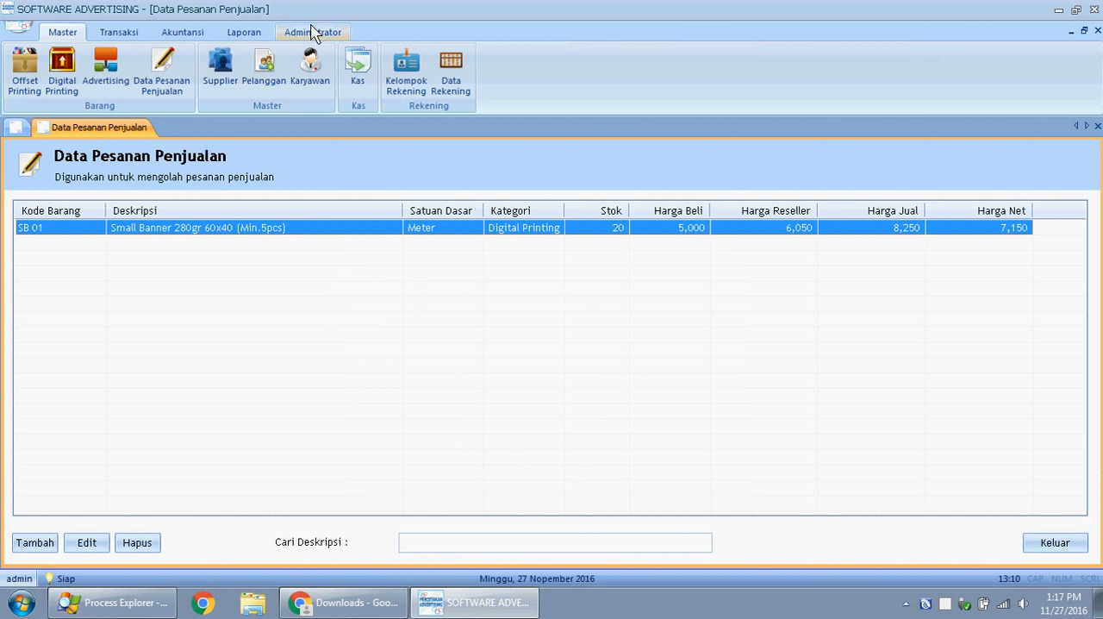
click(253, 36)
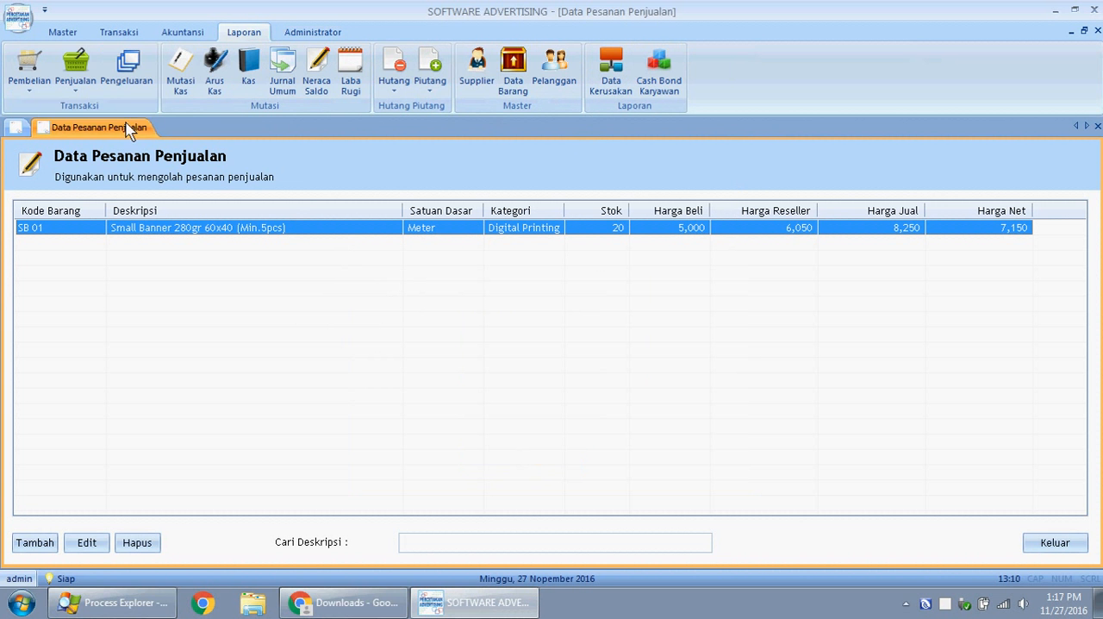
click(83, 91)
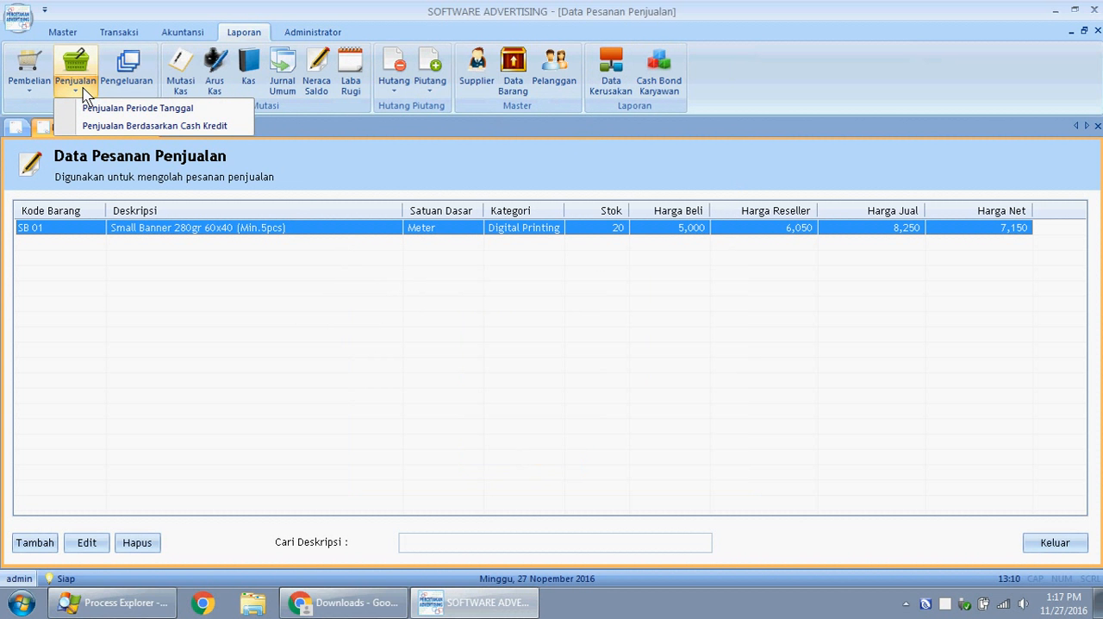
click(310, 138)
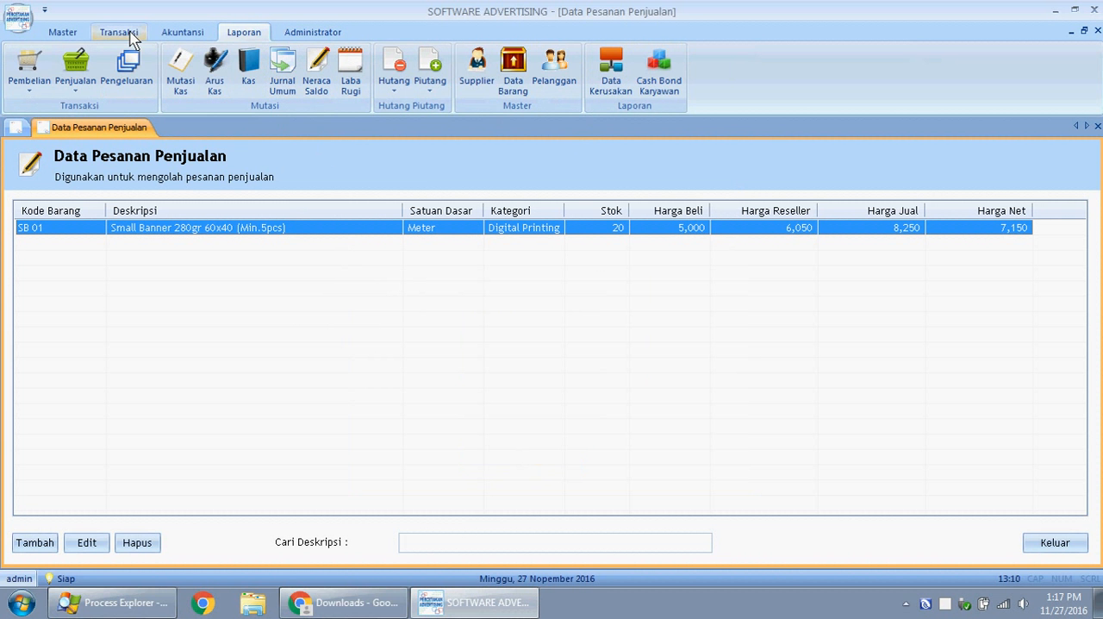
click(55, 31)
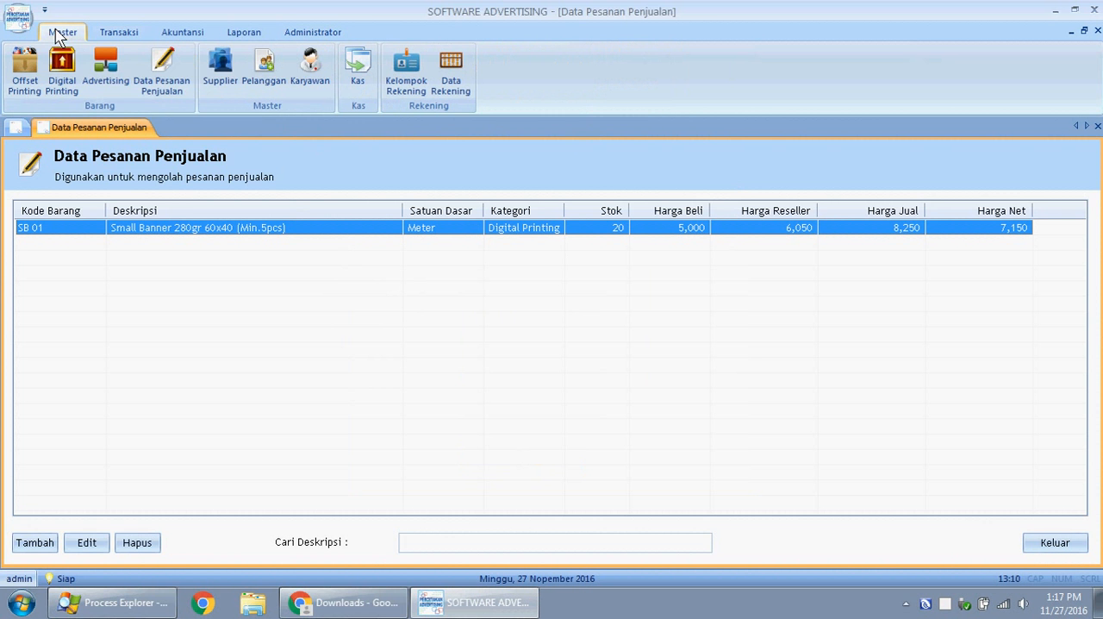
click(171, 76)
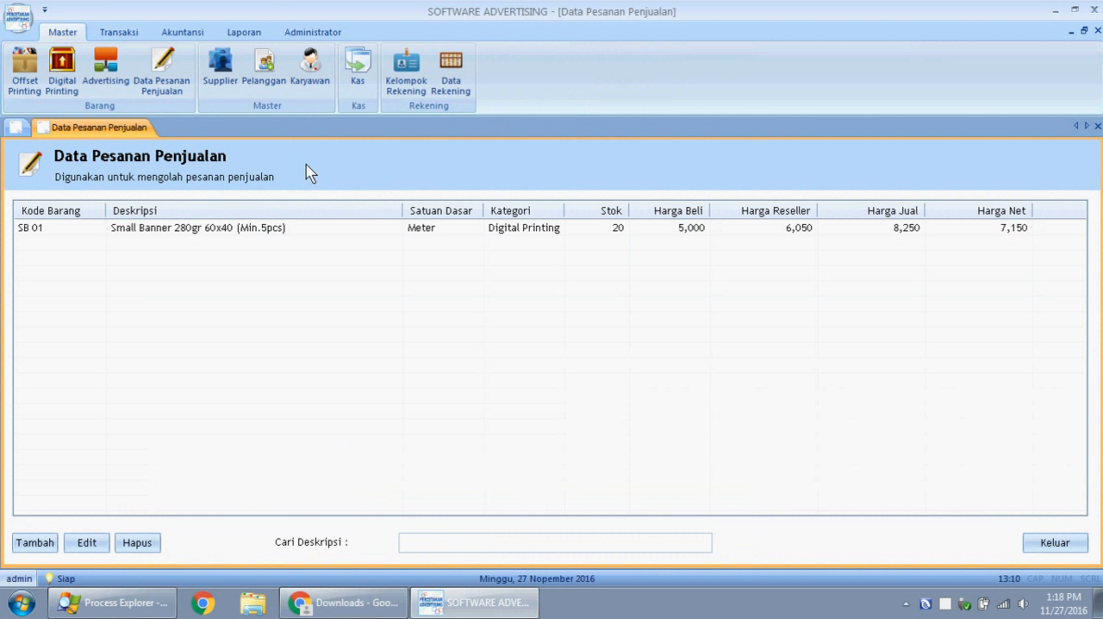
click(130, 34)
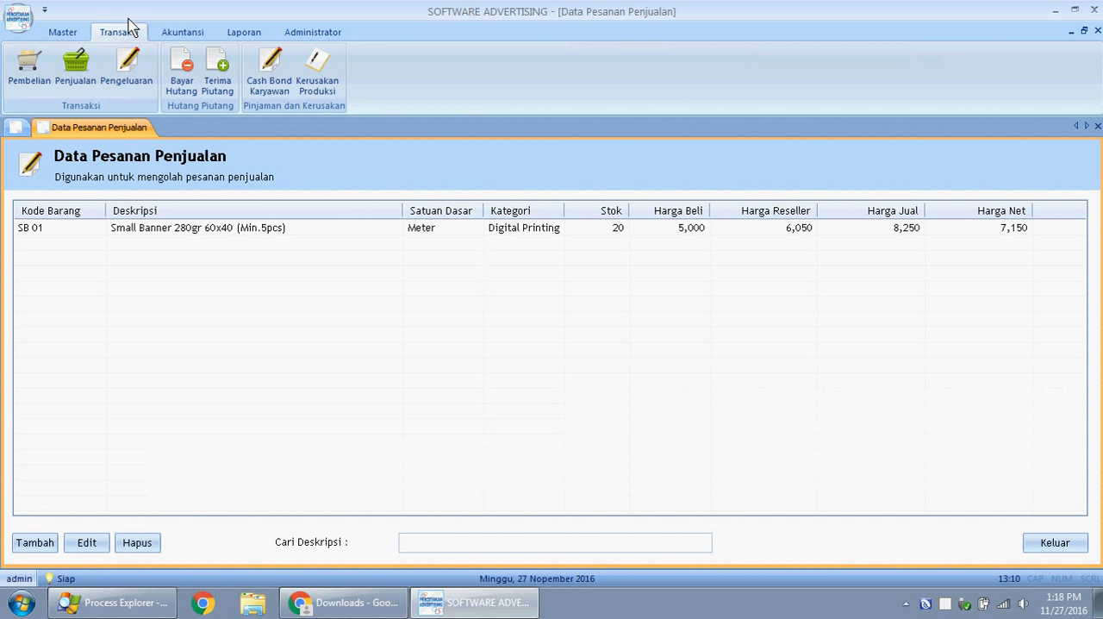
click(87, 76)
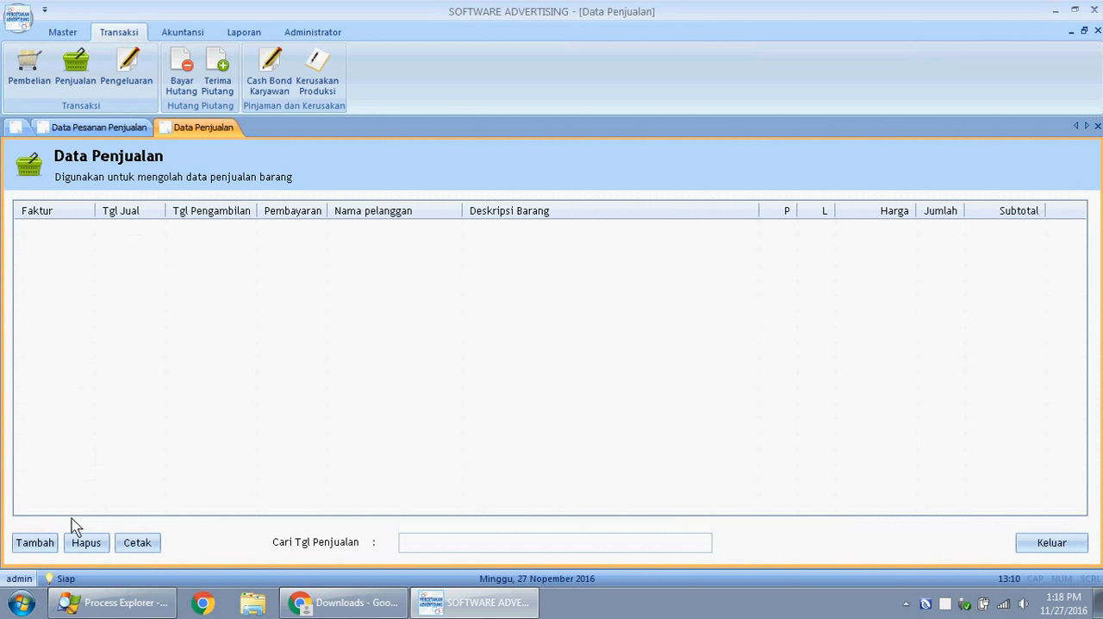
click(34, 542)
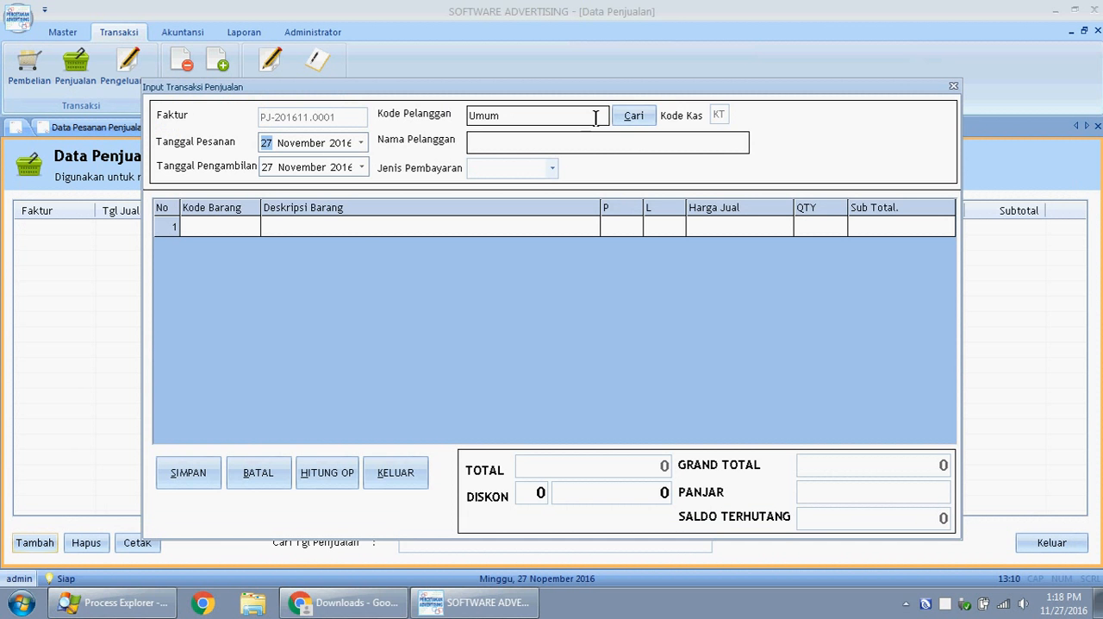
- Start a new customer record in Data Customer and fill in the customer code and the customer's full name
click(62, 32)
click(263, 82)
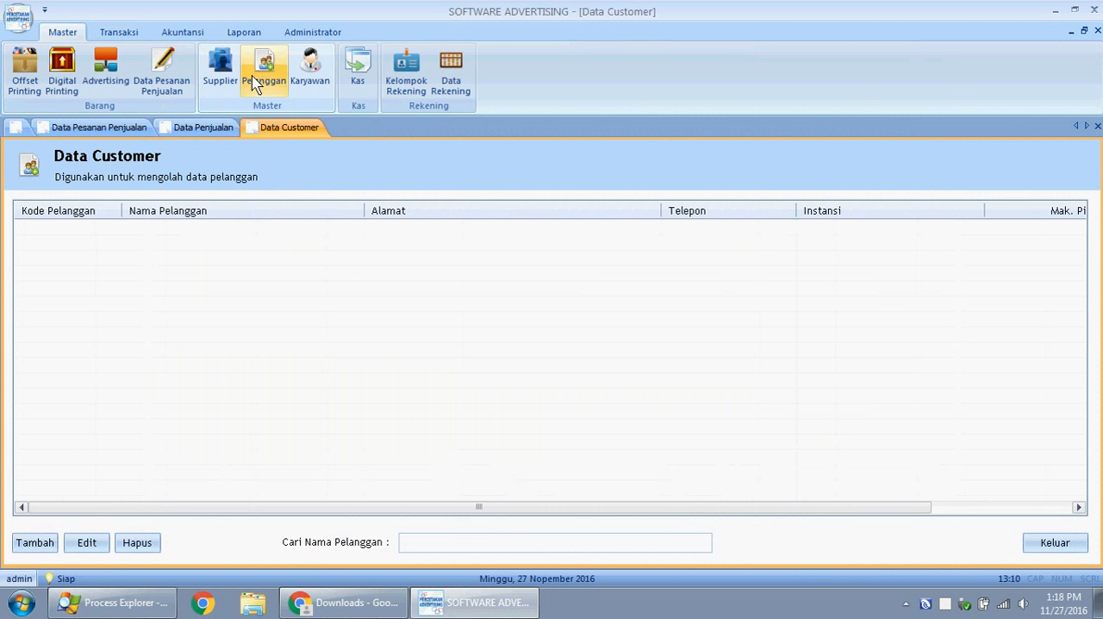
click(34, 543)
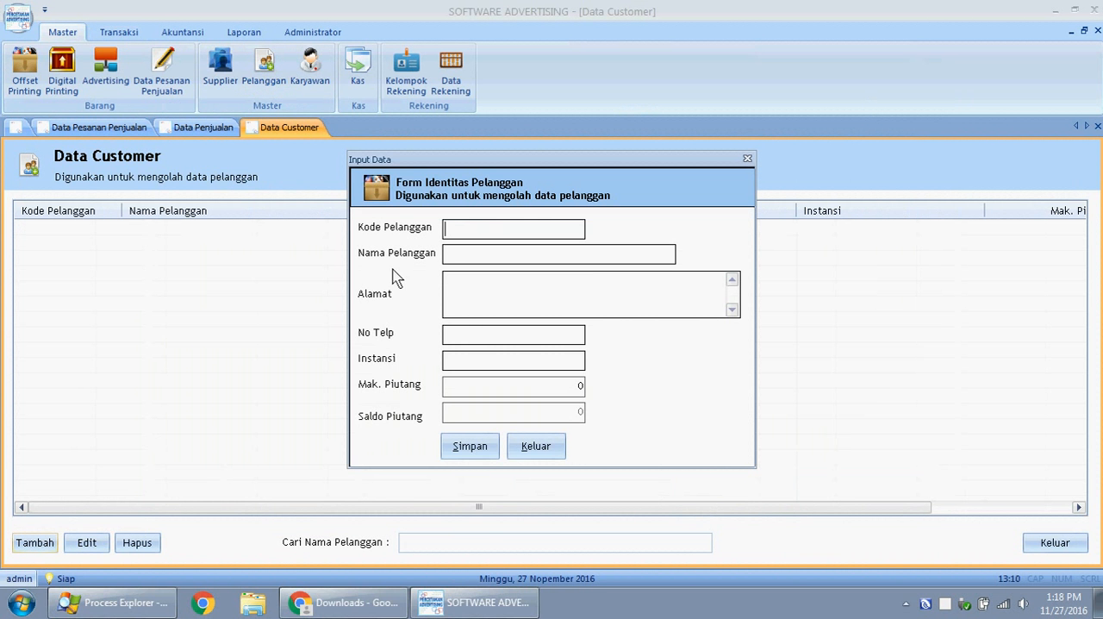
text(PL001)
click(483, 251)
- Fill in the Alamat field with the customer's street address and city
click(515, 296)
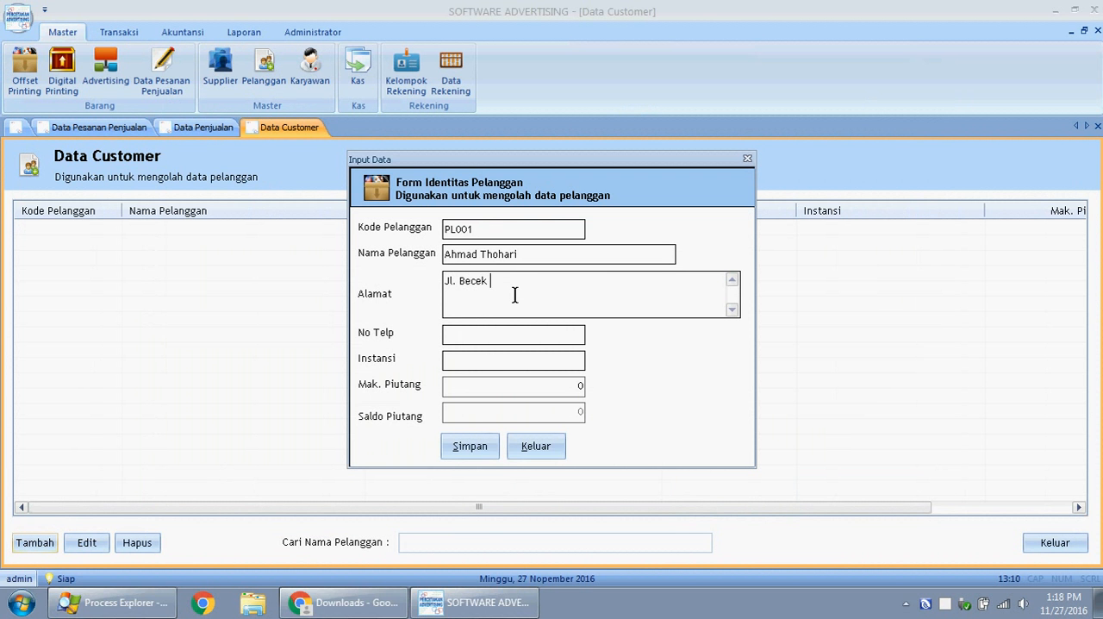
- Enter the customer's phone number in No Telp, then save the customer record and close the form
click(492, 336)
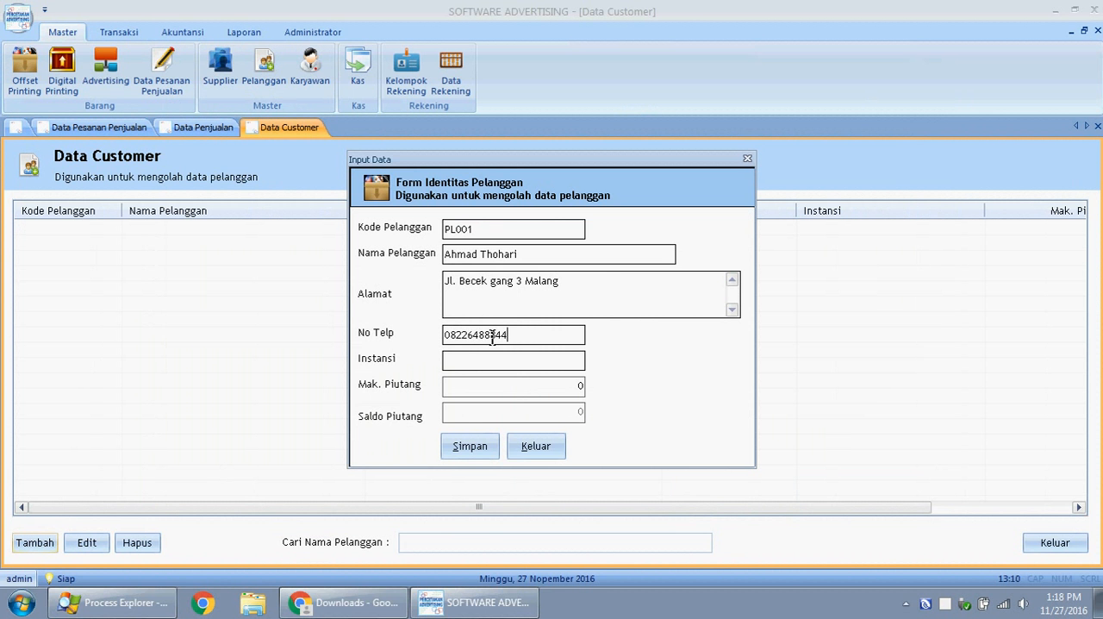
click(474, 446)
click(595, 362)
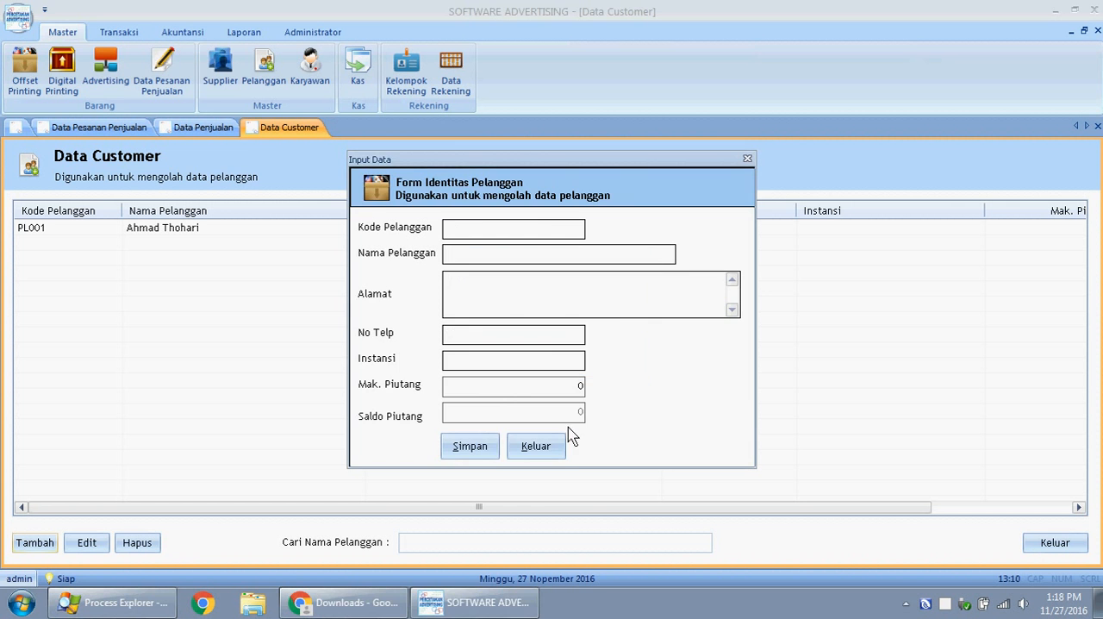
click(558, 448)
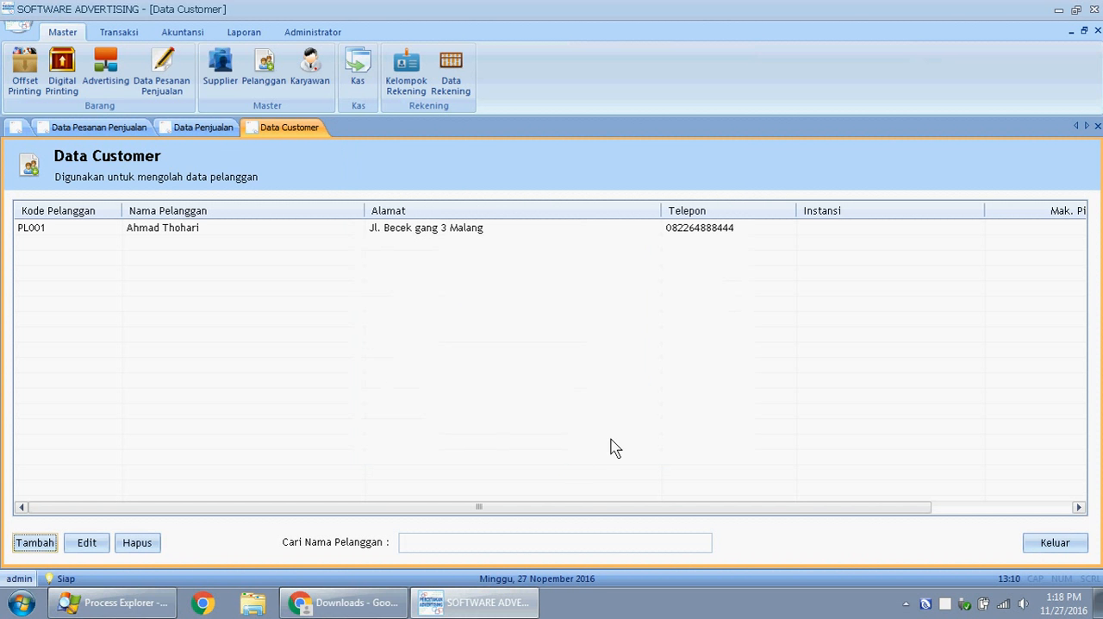
- Start a new sales transaction in Data Penjualan for the newly registered customer with Jenis Pembayaran set to Cash
click(134, 36)
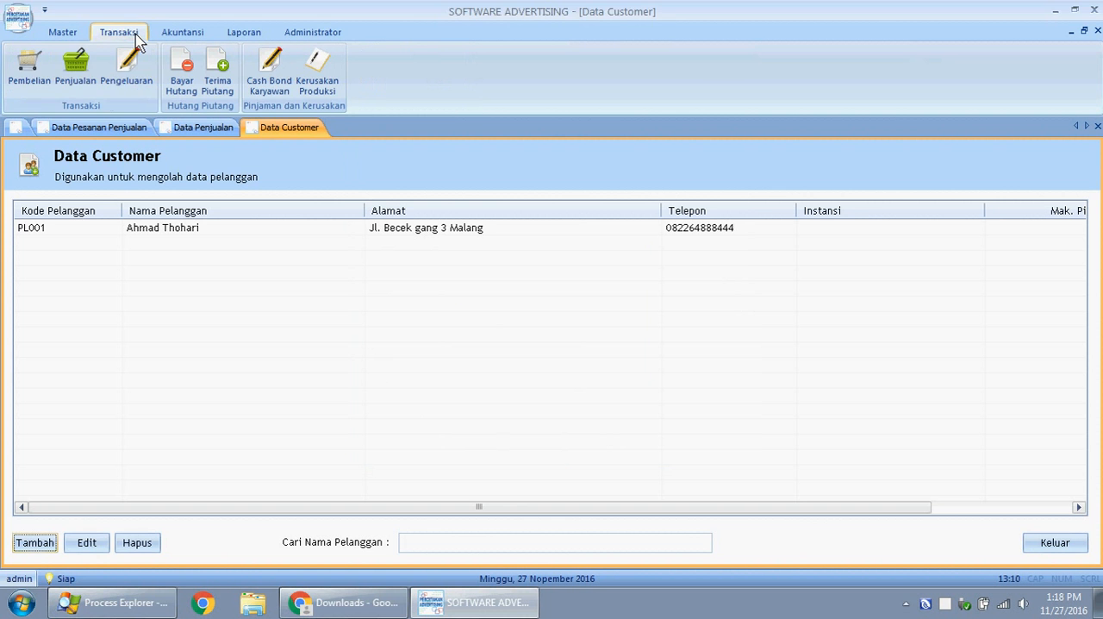
click(79, 73)
click(28, 544)
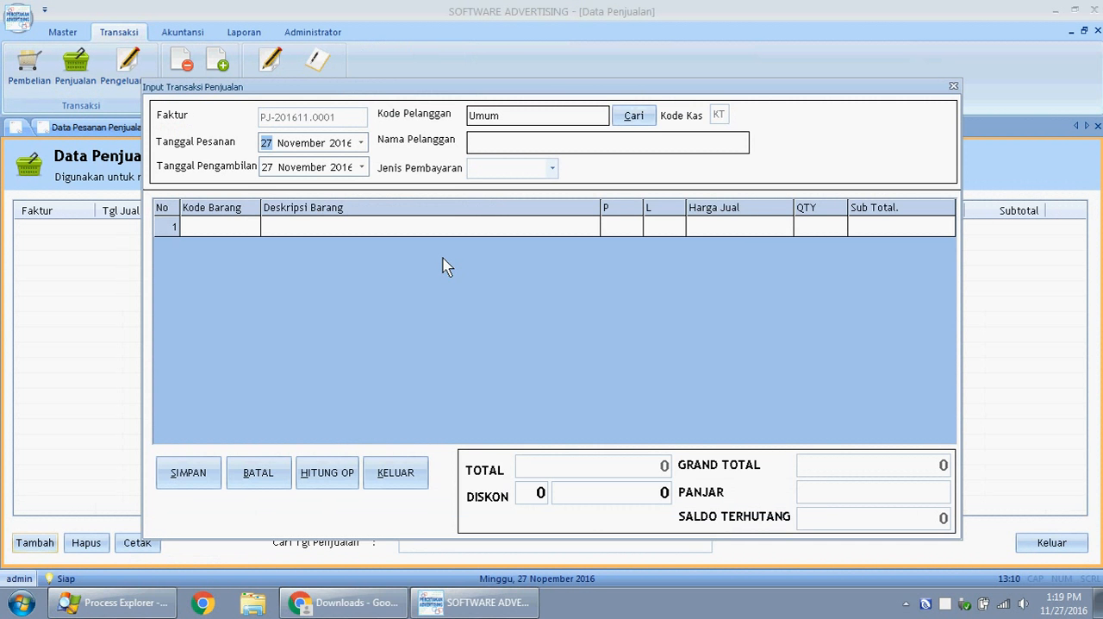
click(628, 116)
click(468, 271)
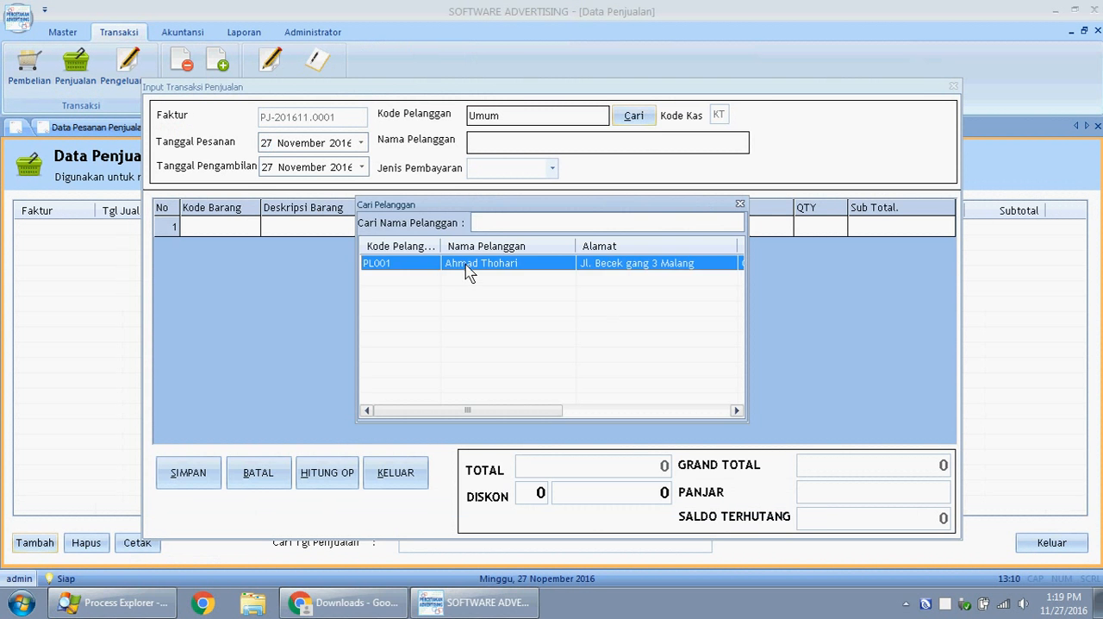
double_click(468, 271)
click(546, 167)
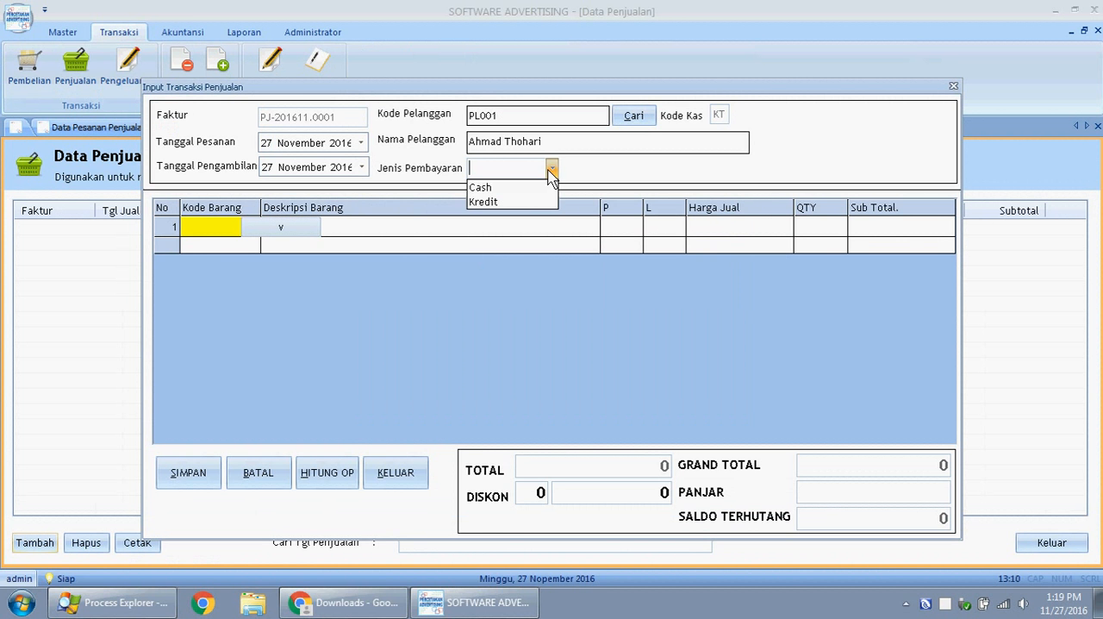
click(543, 187)
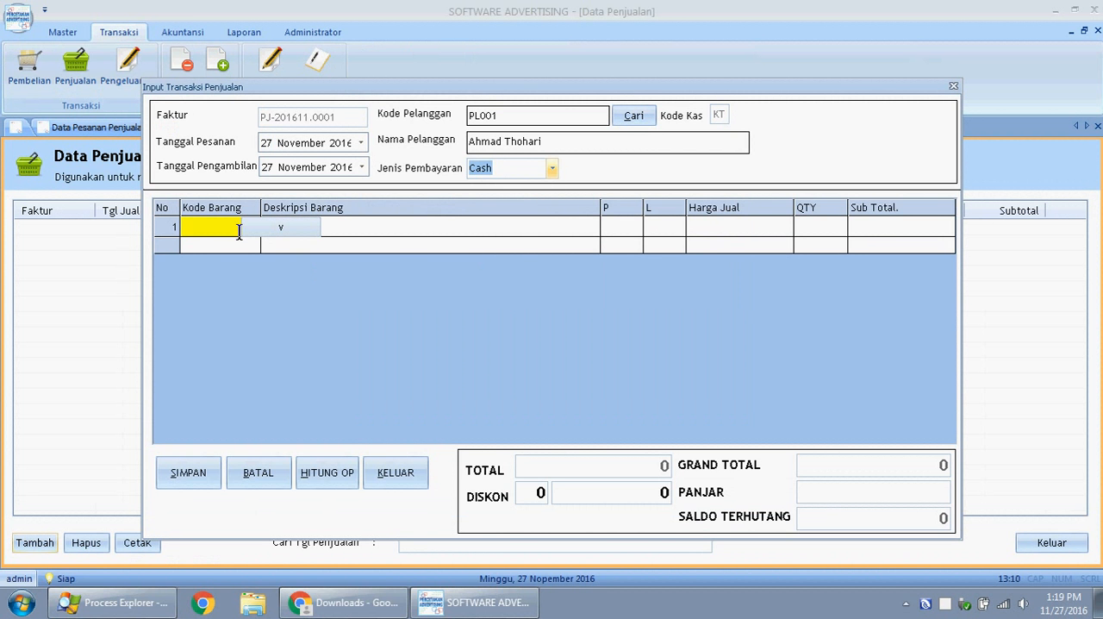
- Add item SB 01, Small Banner 280gr 60x40 (Min.5pcs), to the first line of the sales transaction
click(278, 229)
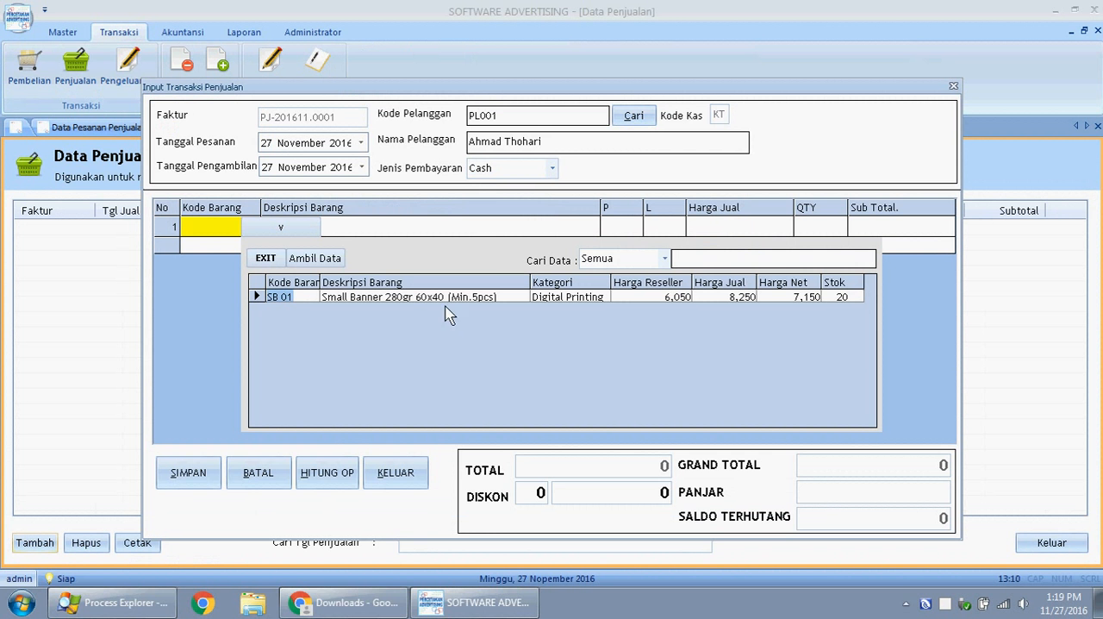
click(344, 298)
click(274, 296)
click(315, 259)
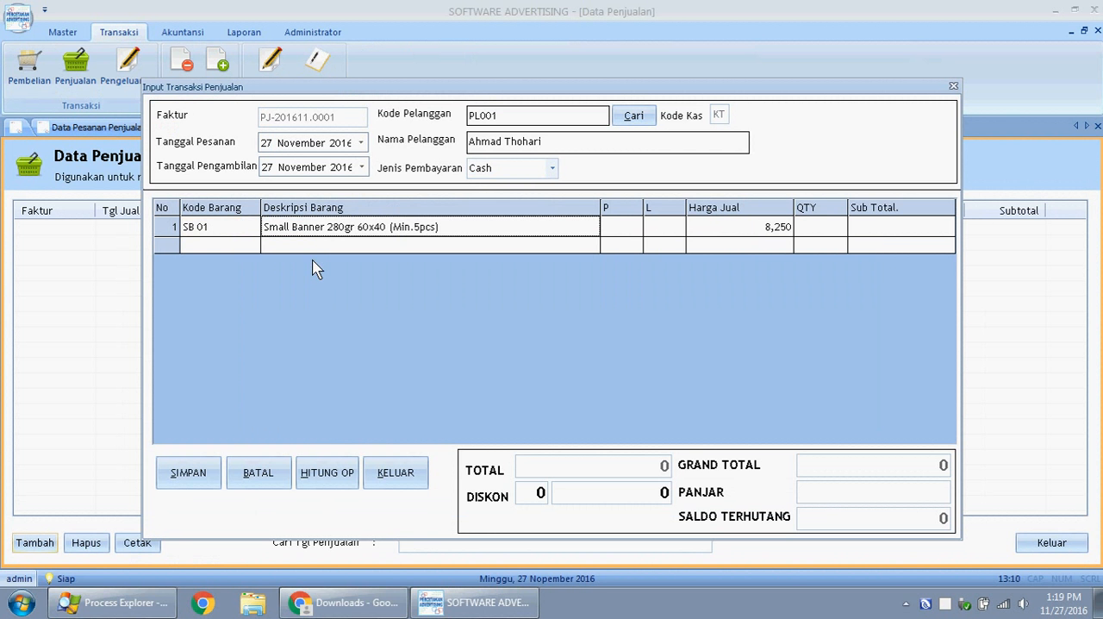
- Set the SB 01 line to P 1, L 2 and QTY 5
click(620, 228)
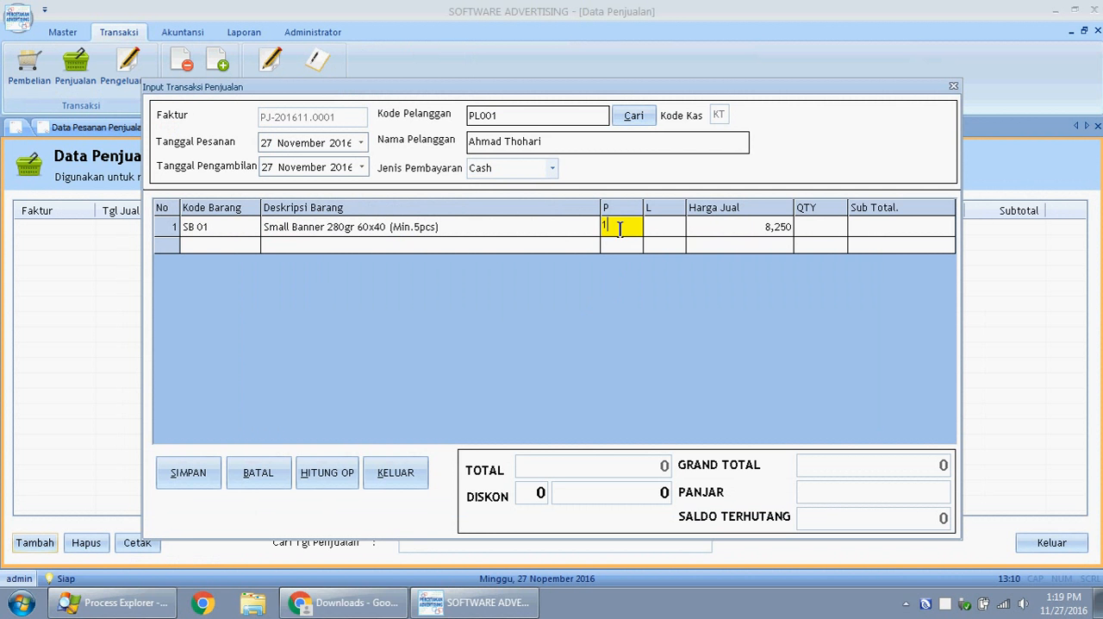
key(Tab)
text(2)
key(Tab)
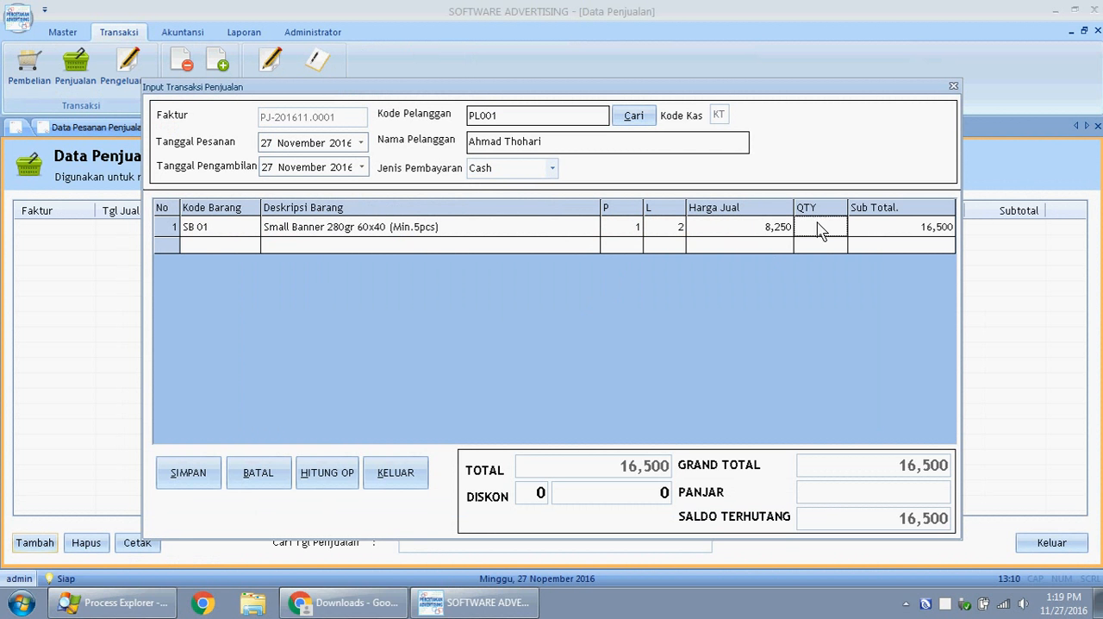
click(816, 225)
text(5)
key(Return)
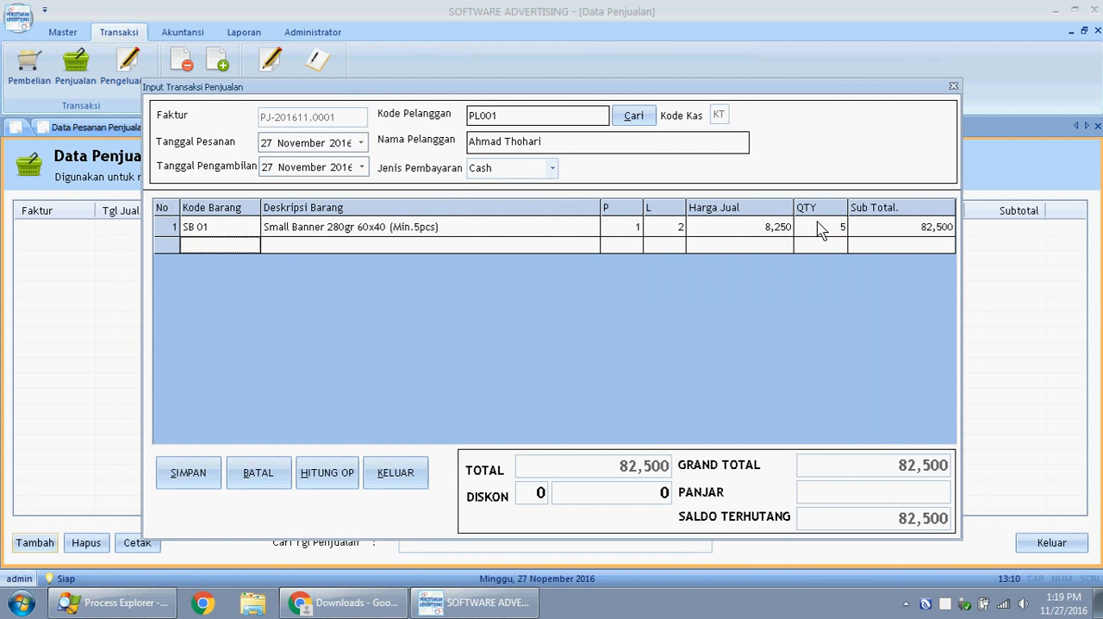
- Set the Panjar of the sales transaction to 82,500
click(899, 499)
text(82)
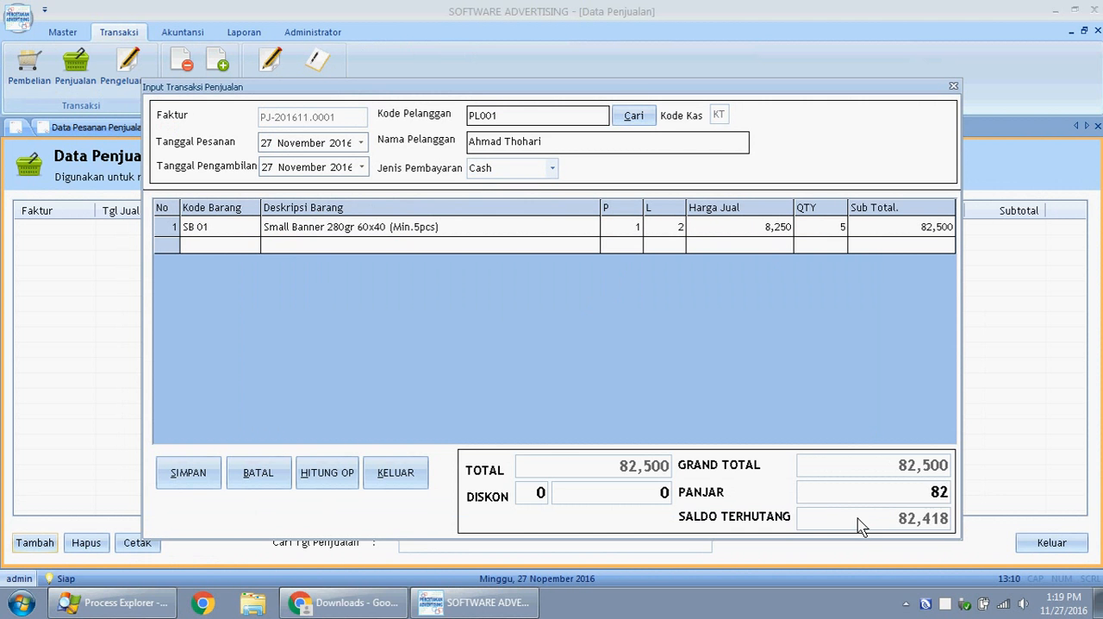
text(,500)
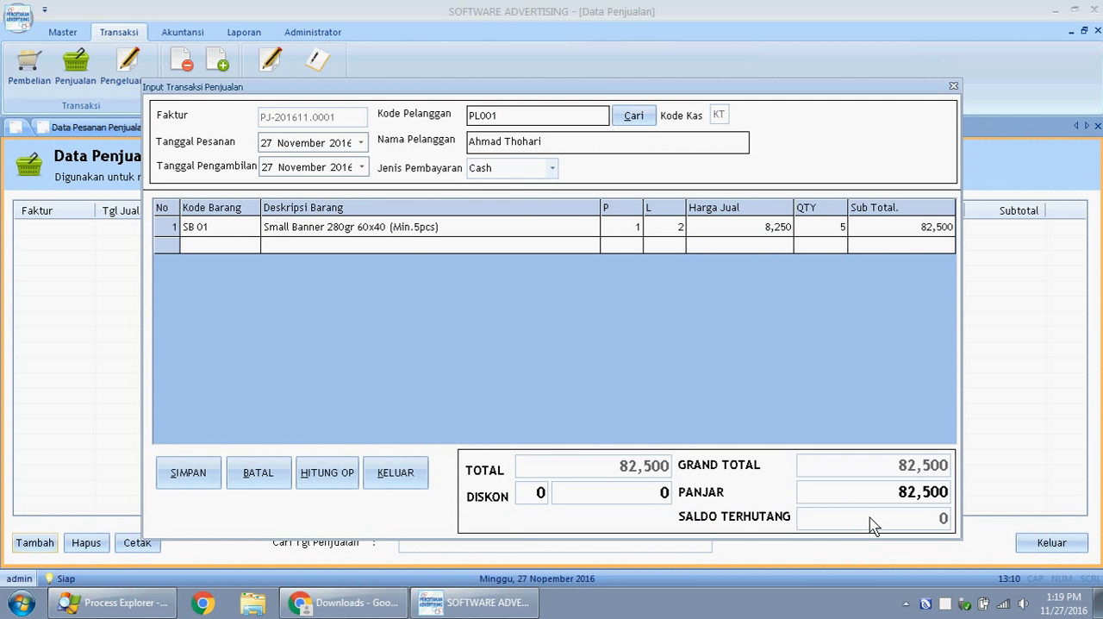
- Save the sales transaction without printing the nota and close the transaction form
click(187, 477)
click(591, 360)
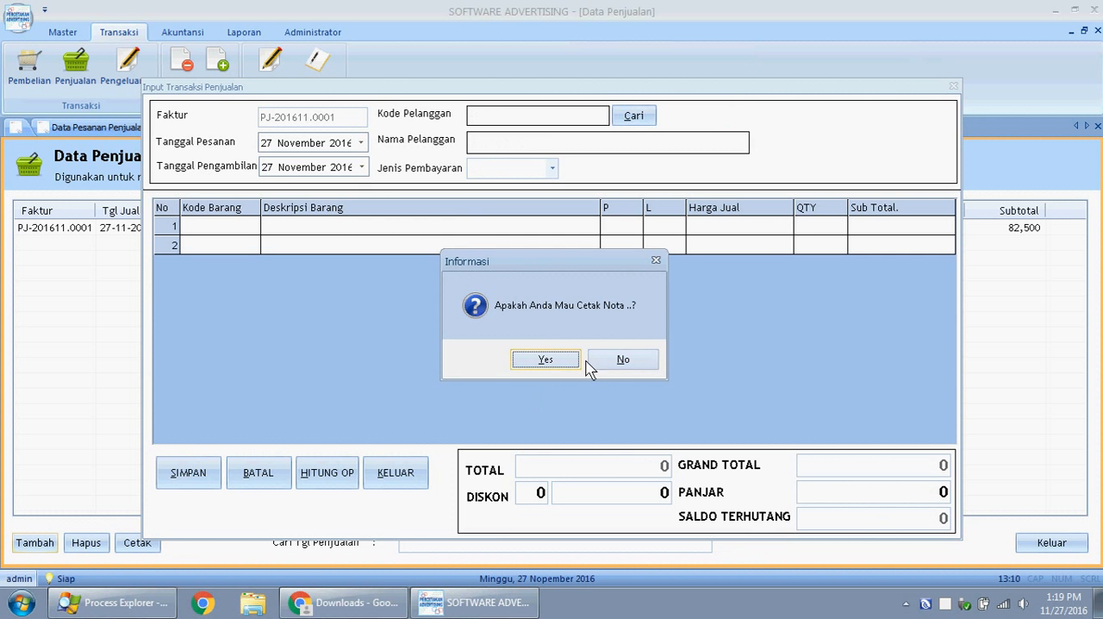
click(635, 353)
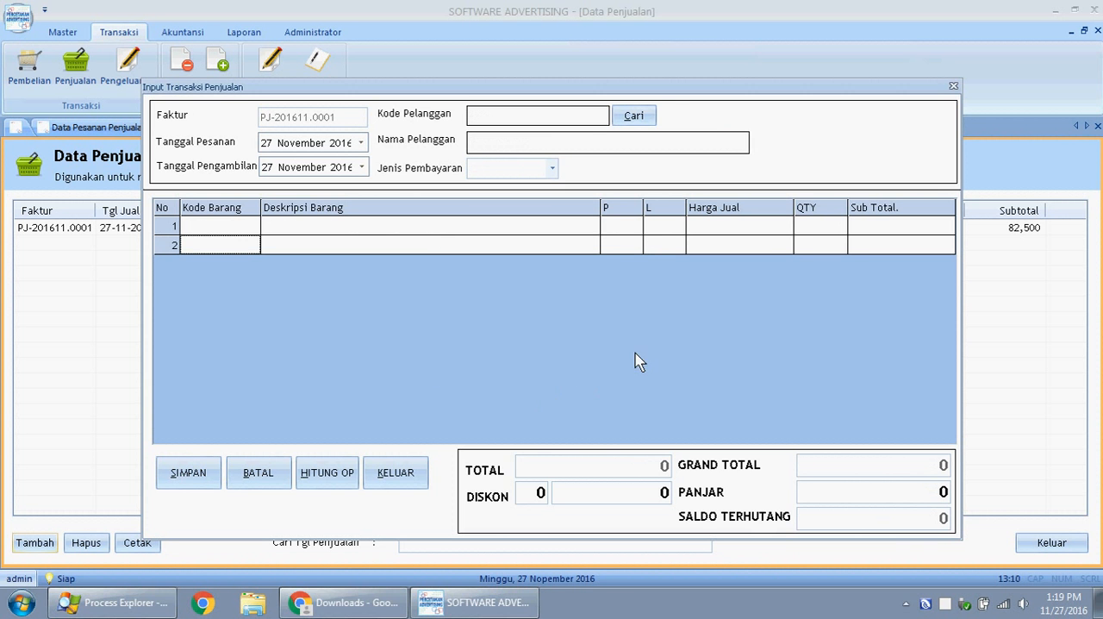
click(954, 87)
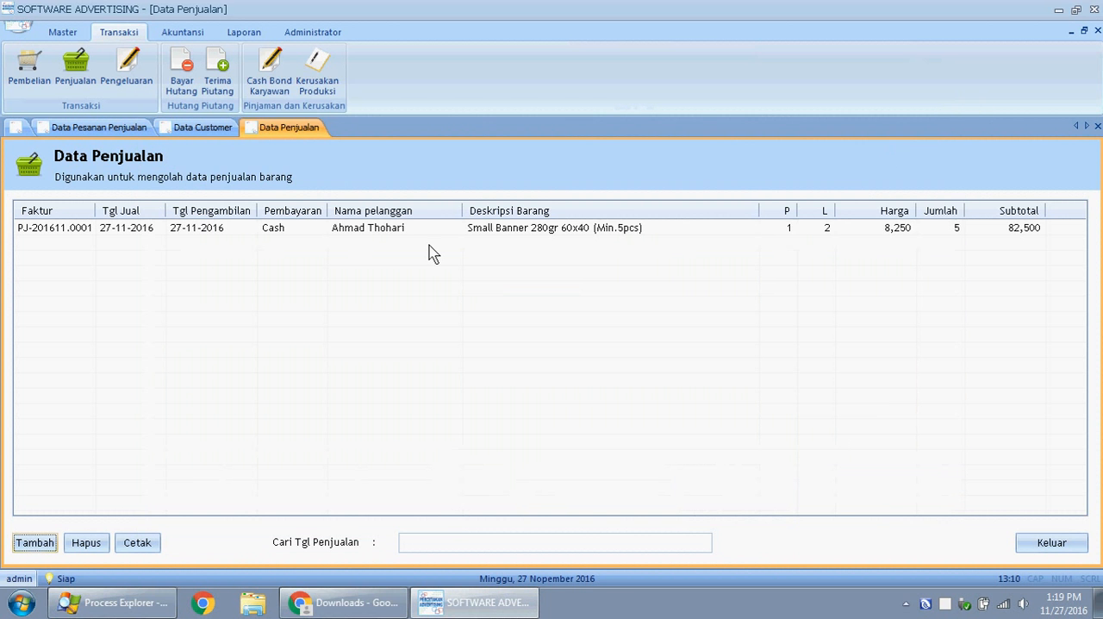
- Preview and review the nota of the recorded sales transaction dated 27-11-2016, and close all open data pages
click(147, 231)
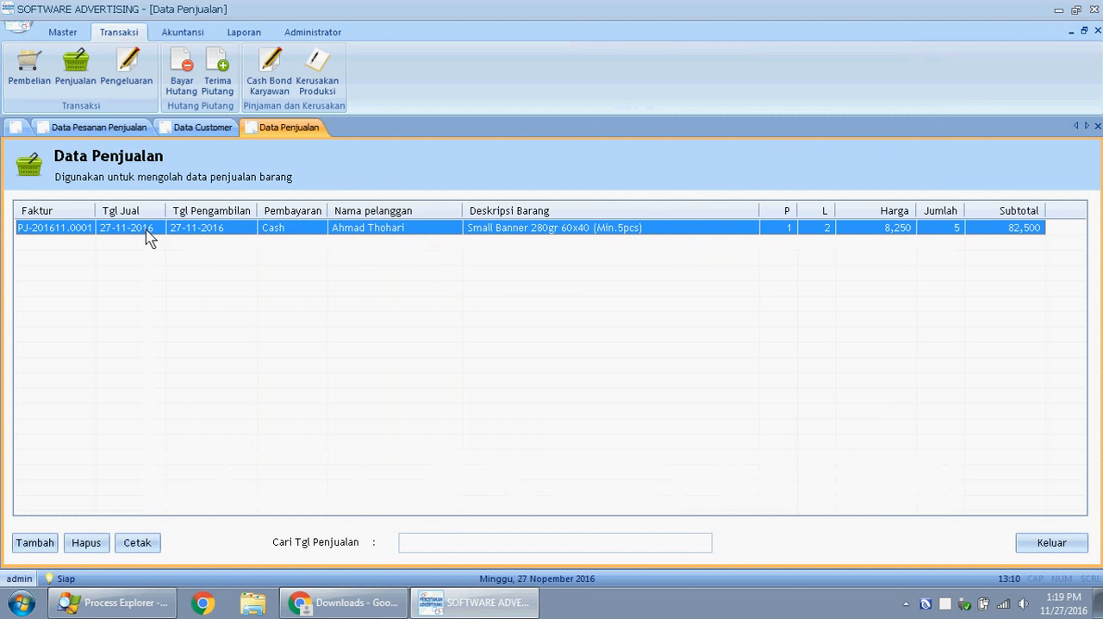
click(142, 542)
click(529, 364)
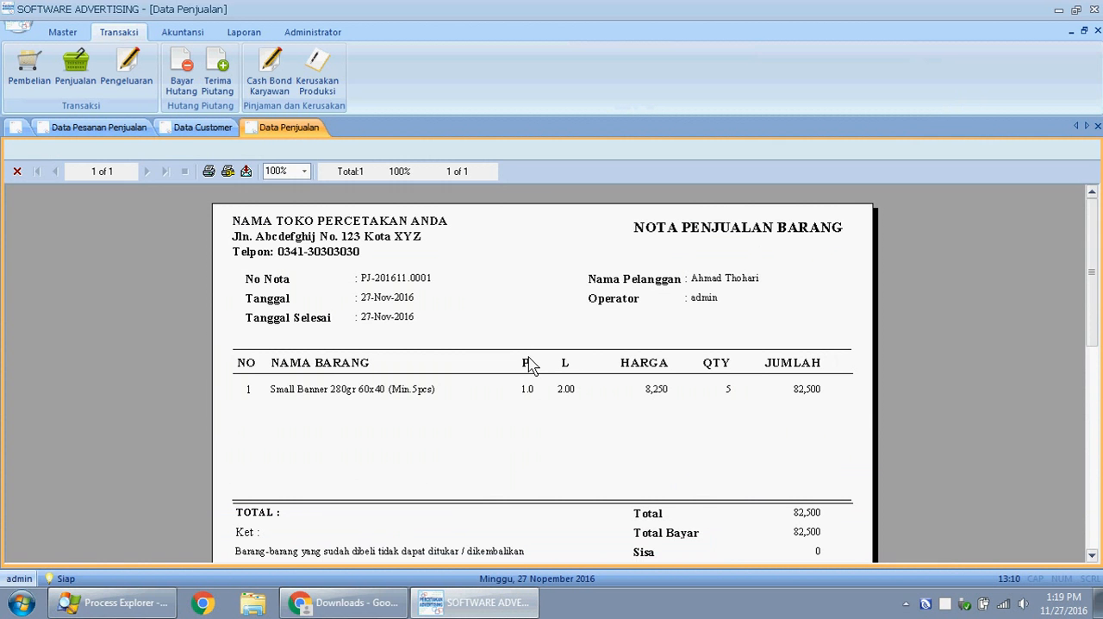
scroll(529, 364, down, 2)
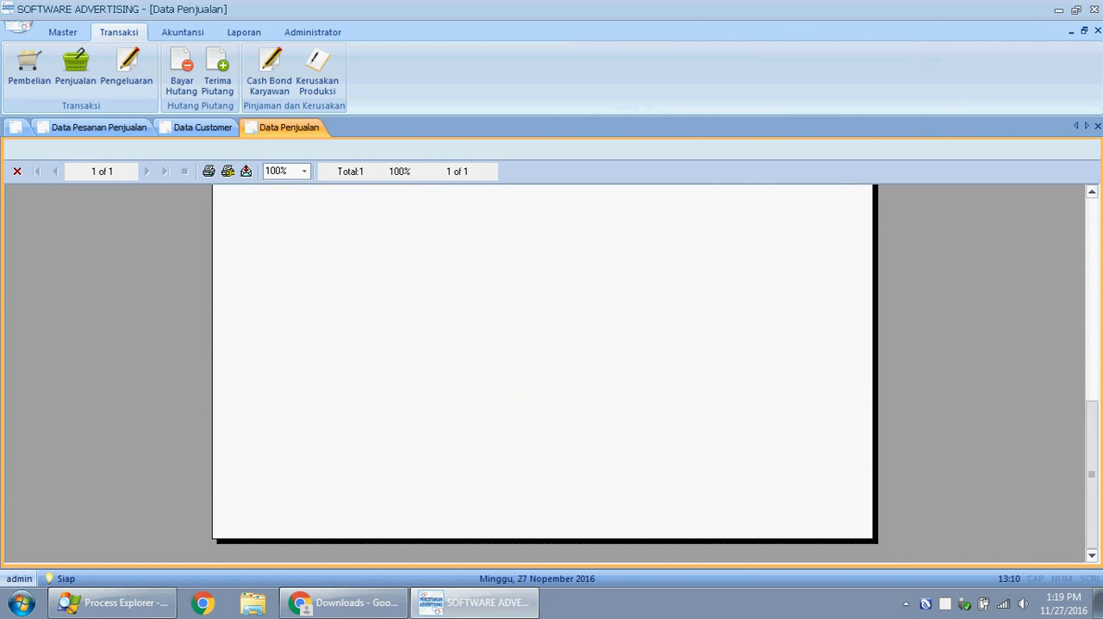
scroll(529, 363, up, 2)
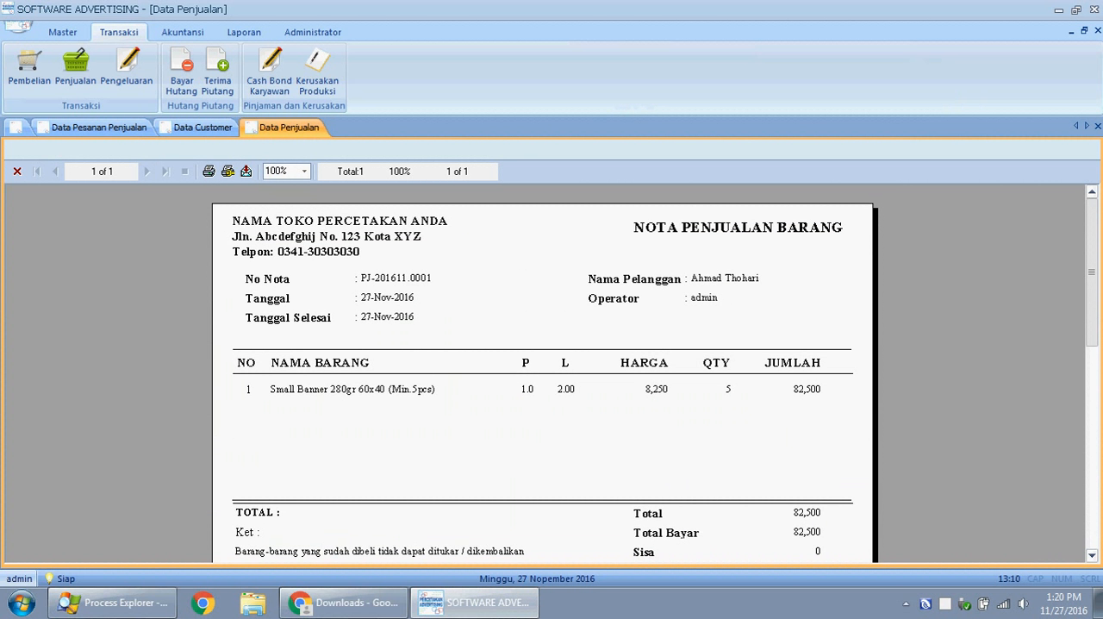
scroll(542, 370, down, 1)
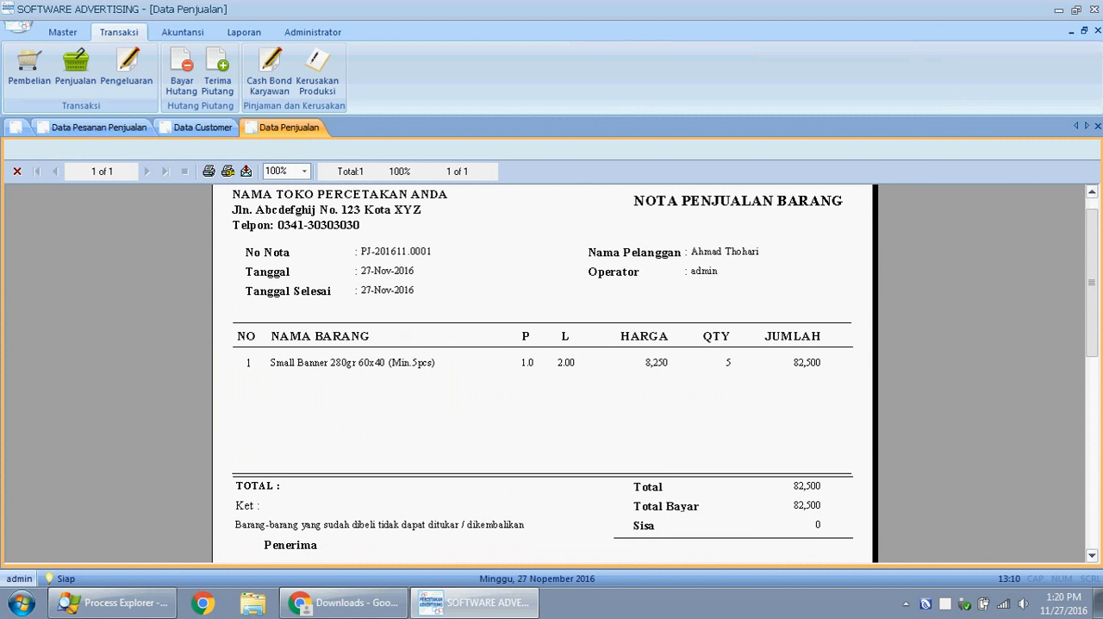
scroll(1101, 256, up, 1)
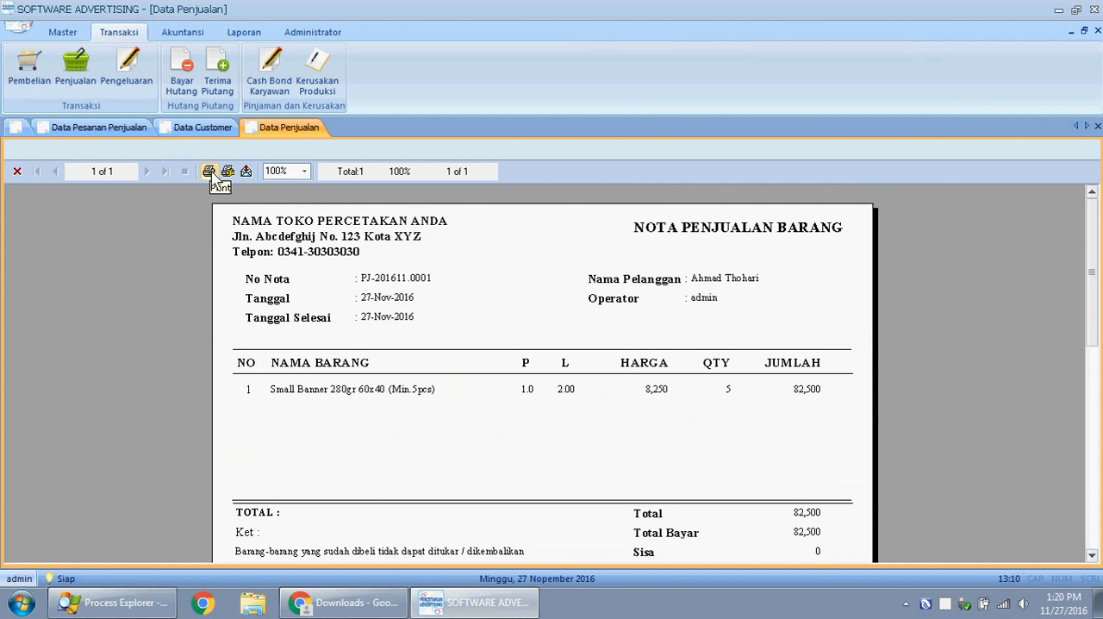
click(1097, 125)
click(1097, 126)
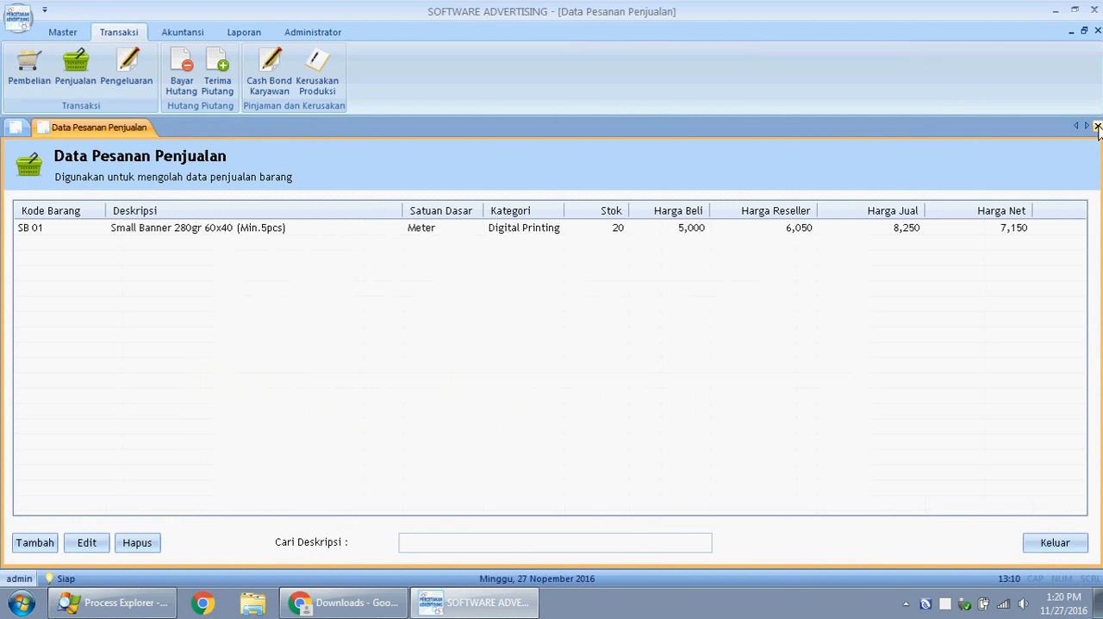
click(1096, 125)
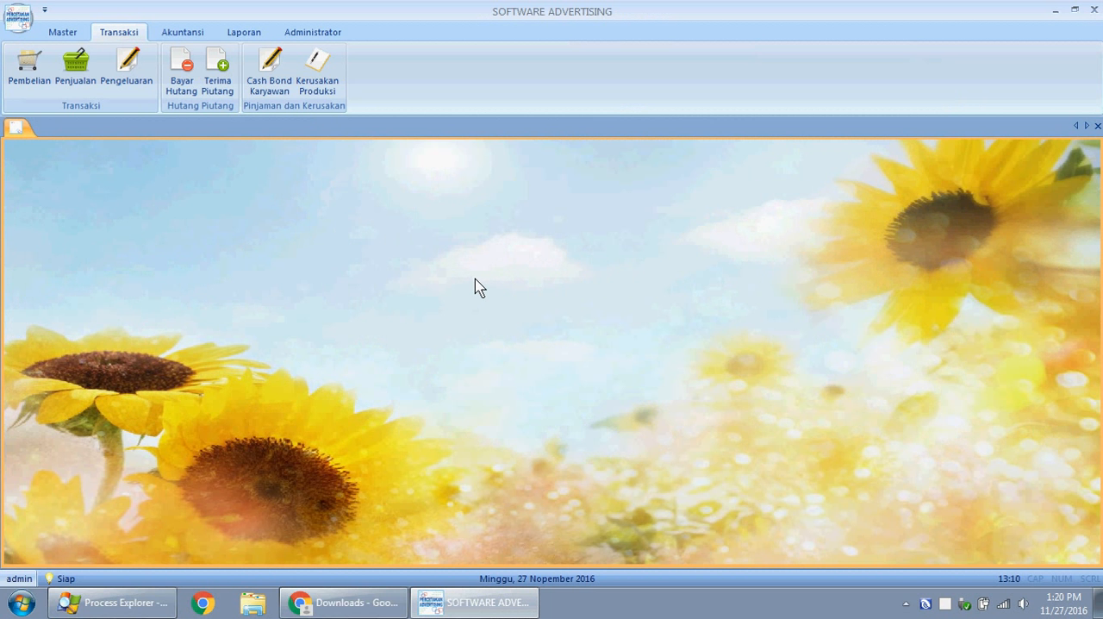
- Open the customer report Laporan Data Pelanggan, compare its two open copies and close the duplicate
click(175, 38)
click(243, 36)
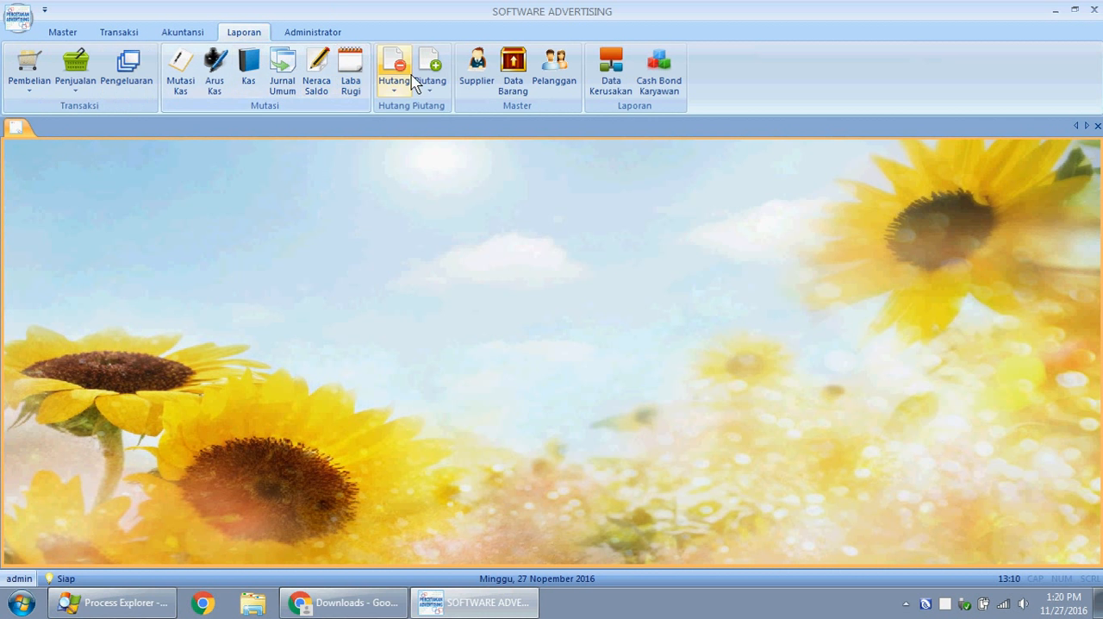
click(566, 74)
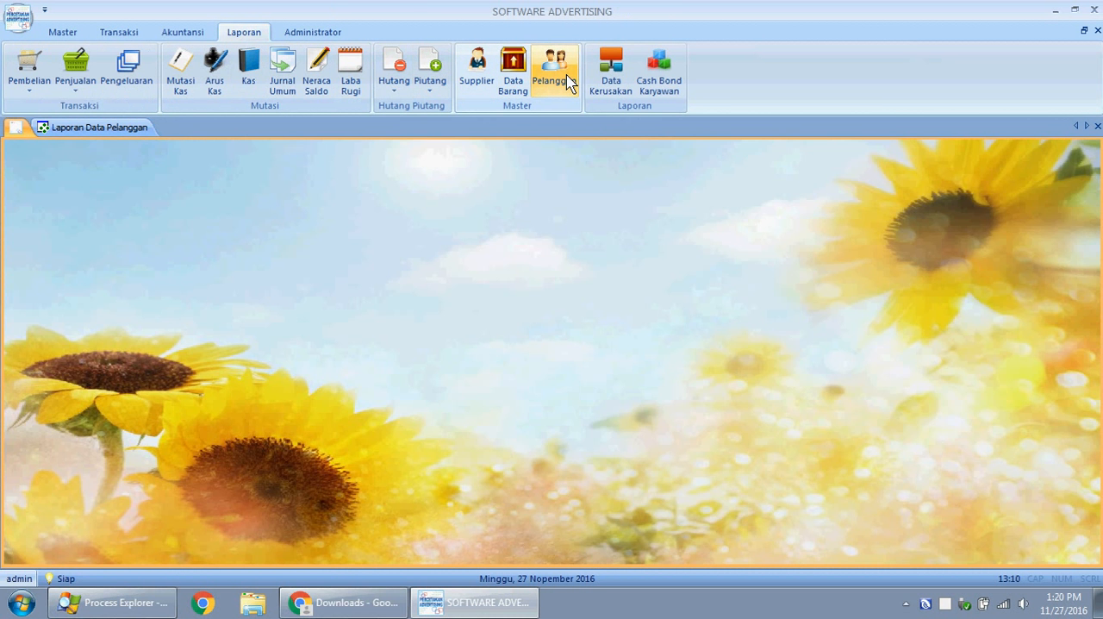
click(566, 74)
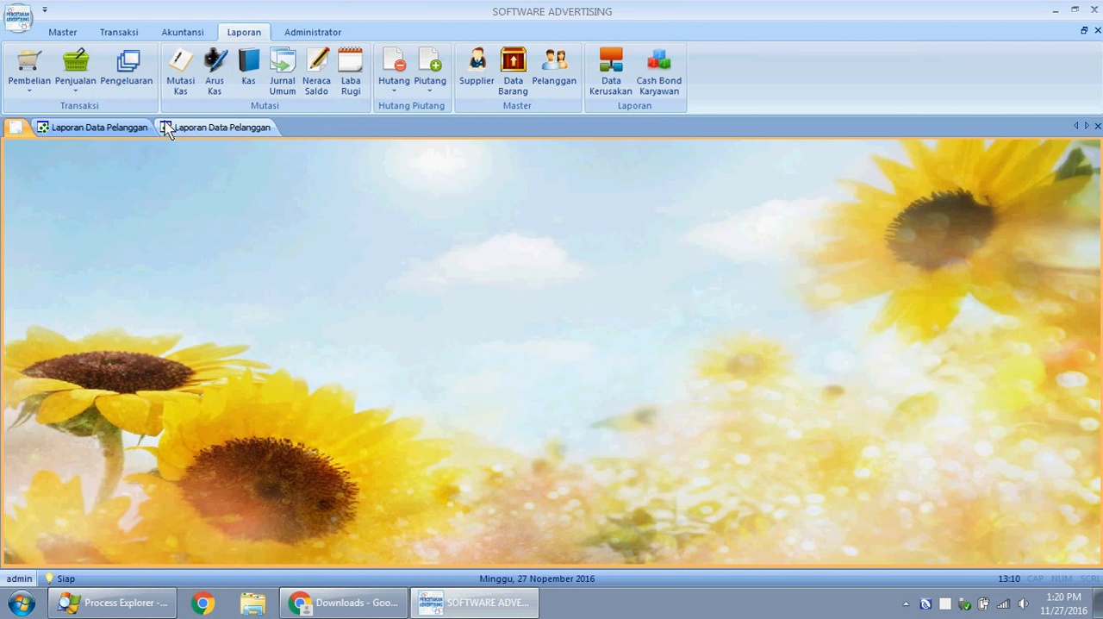
click(94, 128)
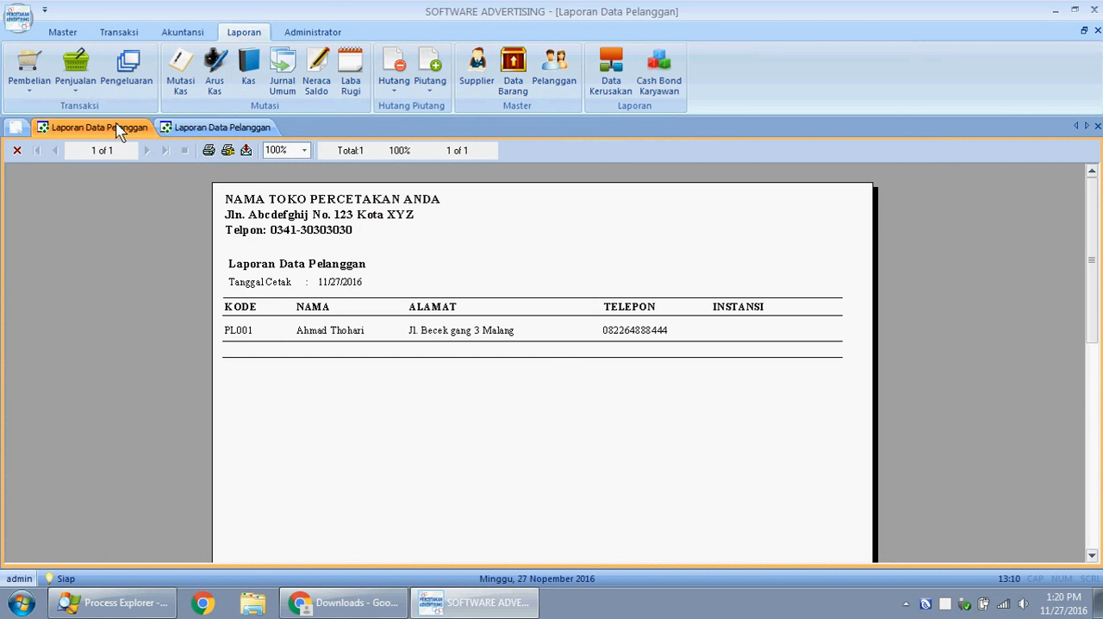
click(247, 129)
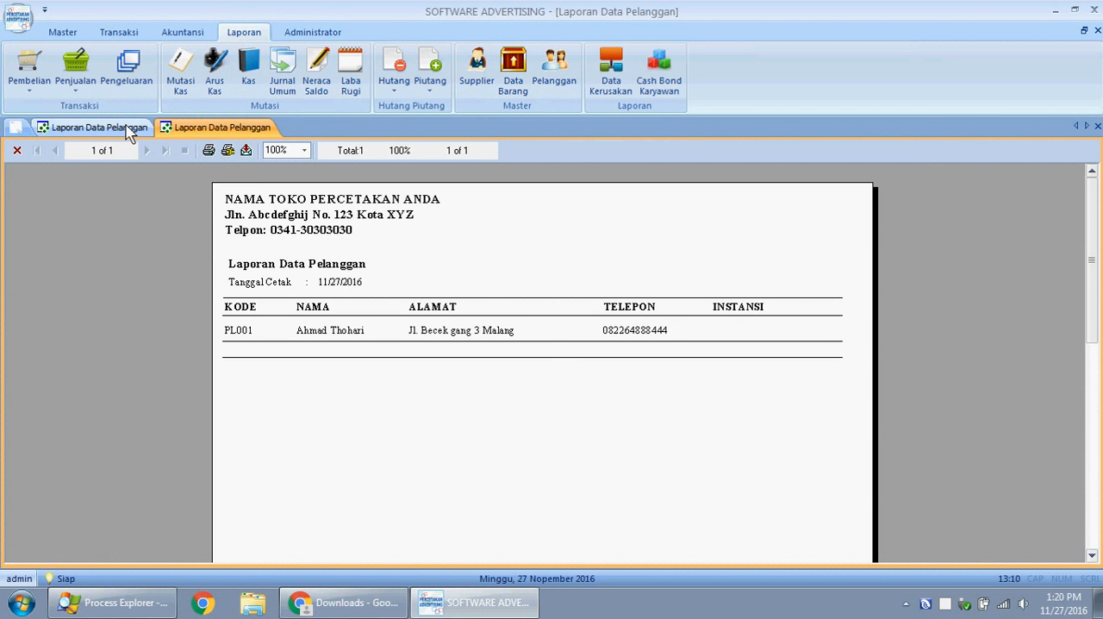
click(128, 129)
click(221, 127)
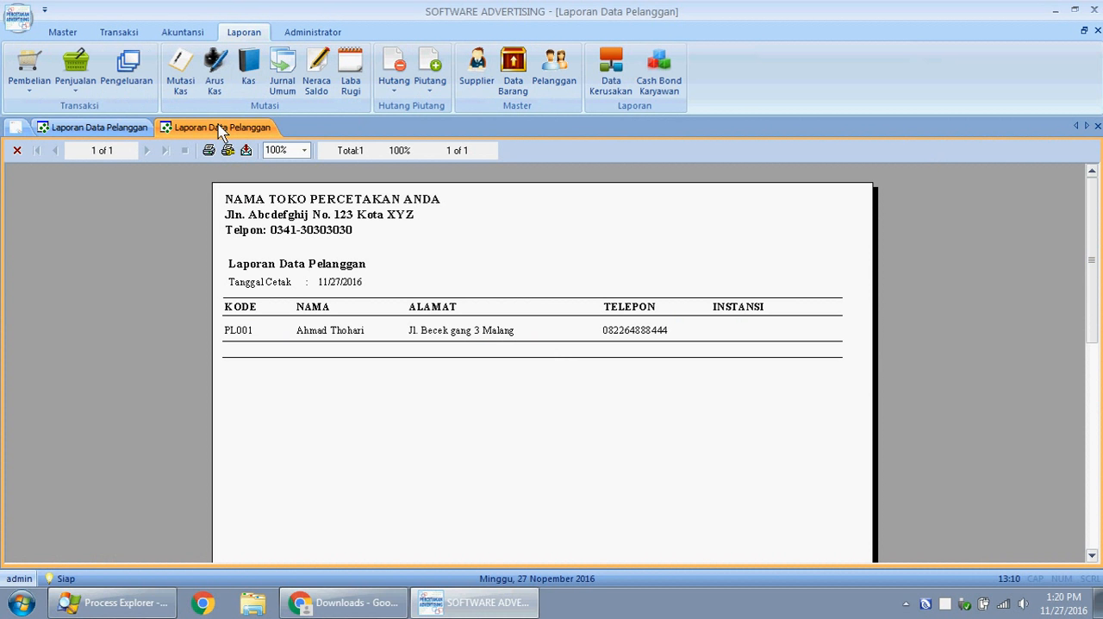
click(118, 130)
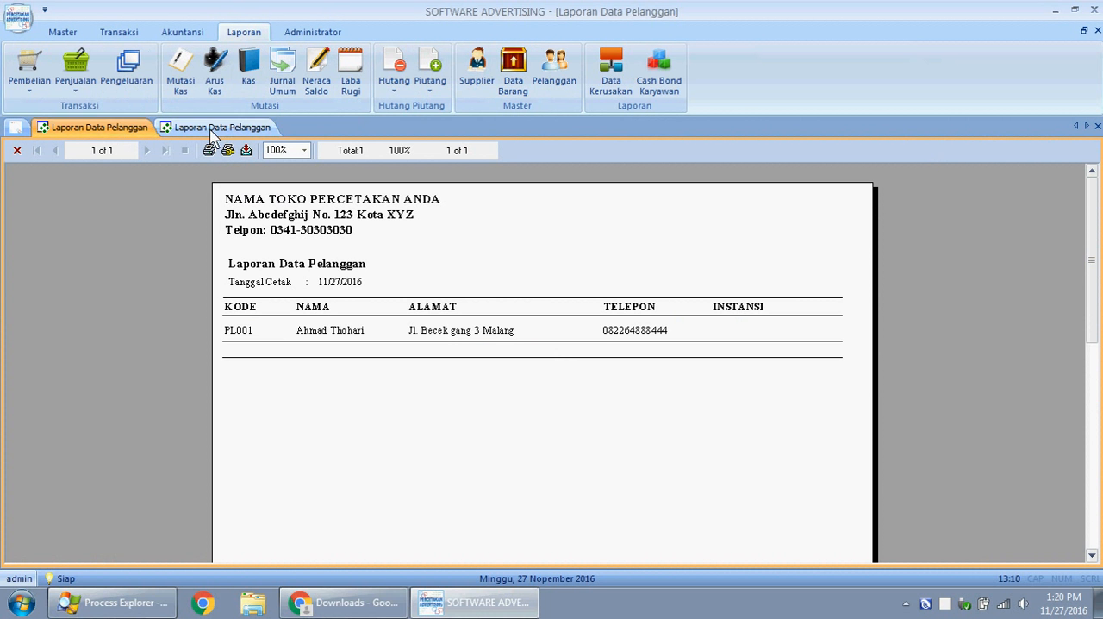
click(210, 130)
click(1097, 125)
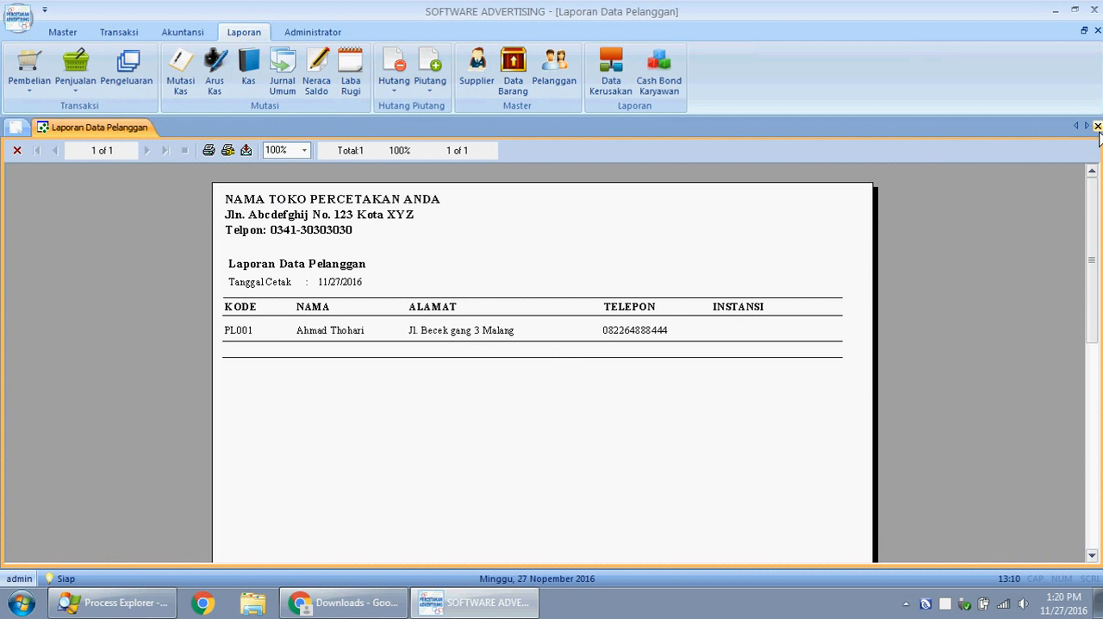
- Open the item, supplier and customer master data reports for viewing
click(513, 86)
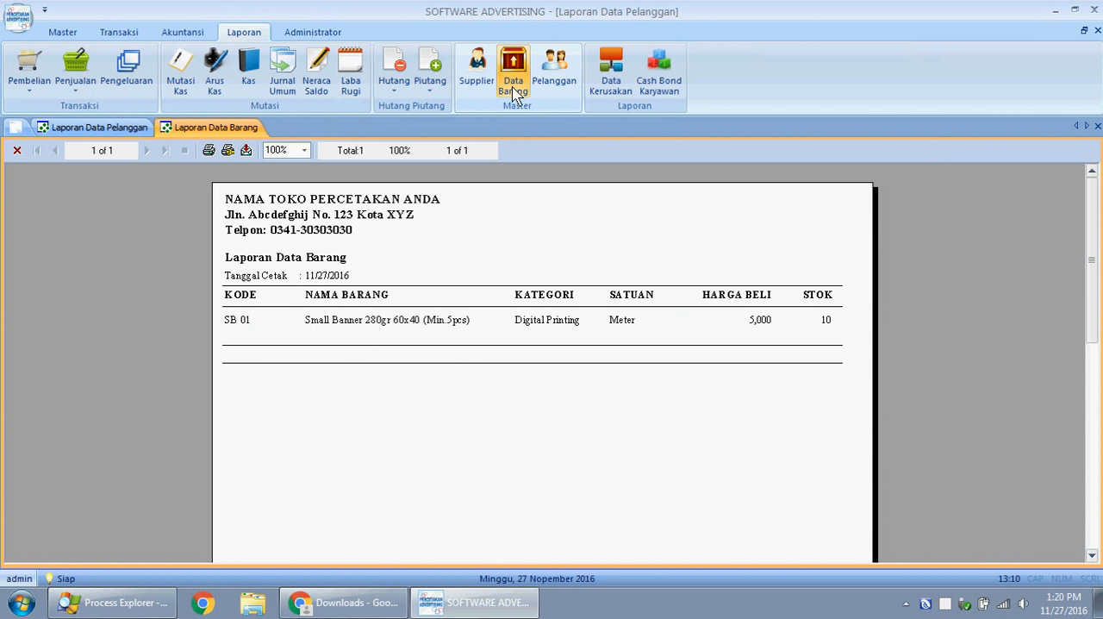
click(472, 75)
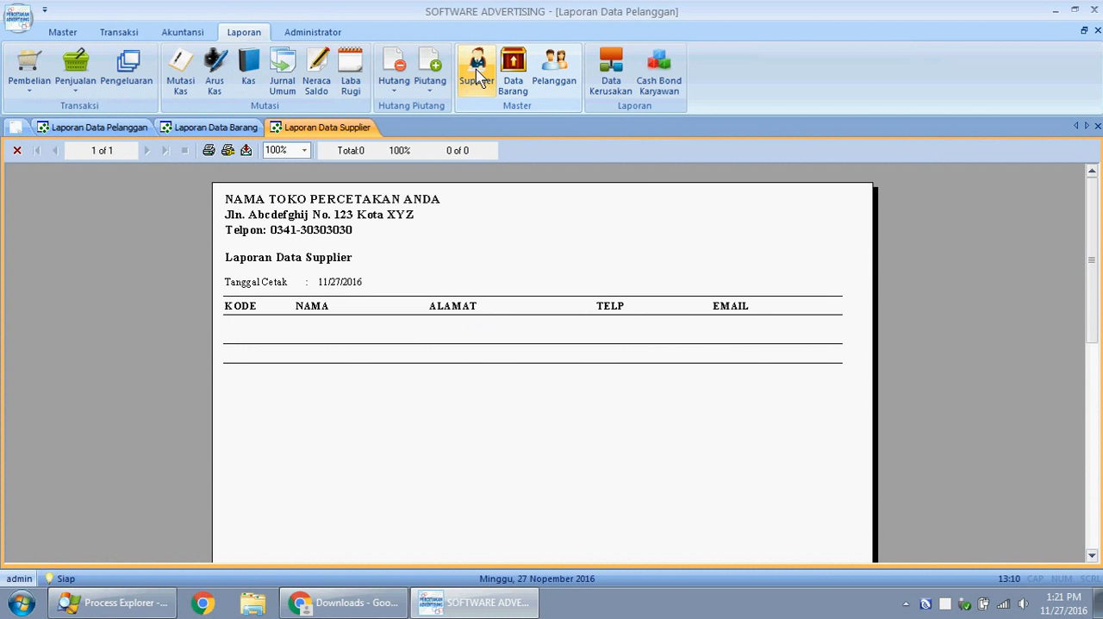
click(614, 79)
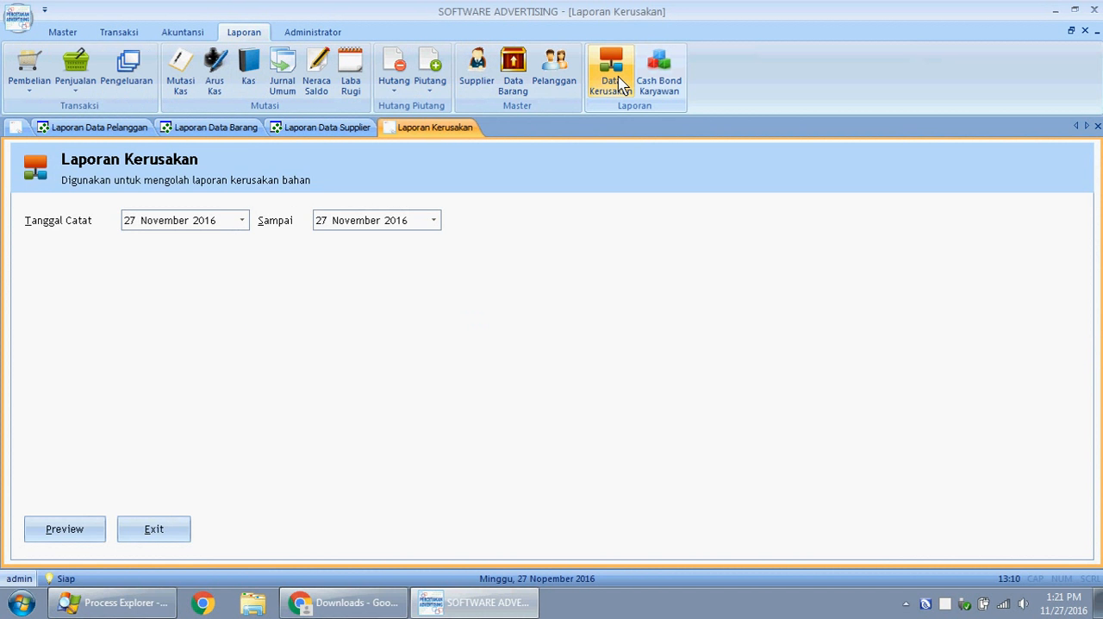
click(515, 81)
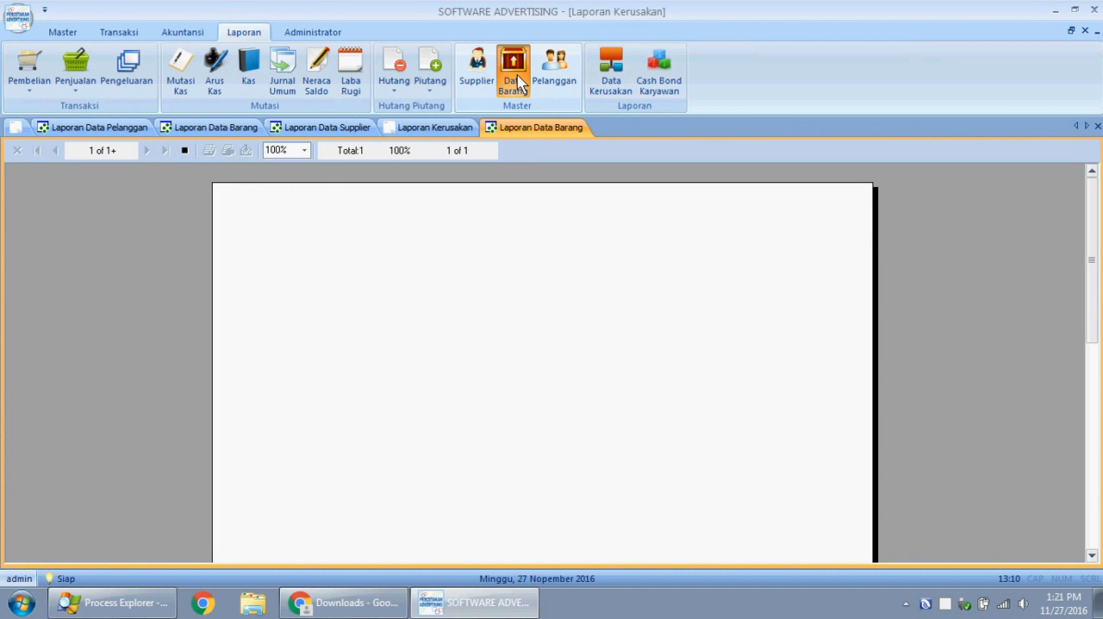
click(554, 73)
- Preview the Laporan Kerusakan and the Laporan Cash Bond Karyawan for 27 November 2016
click(622, 82)
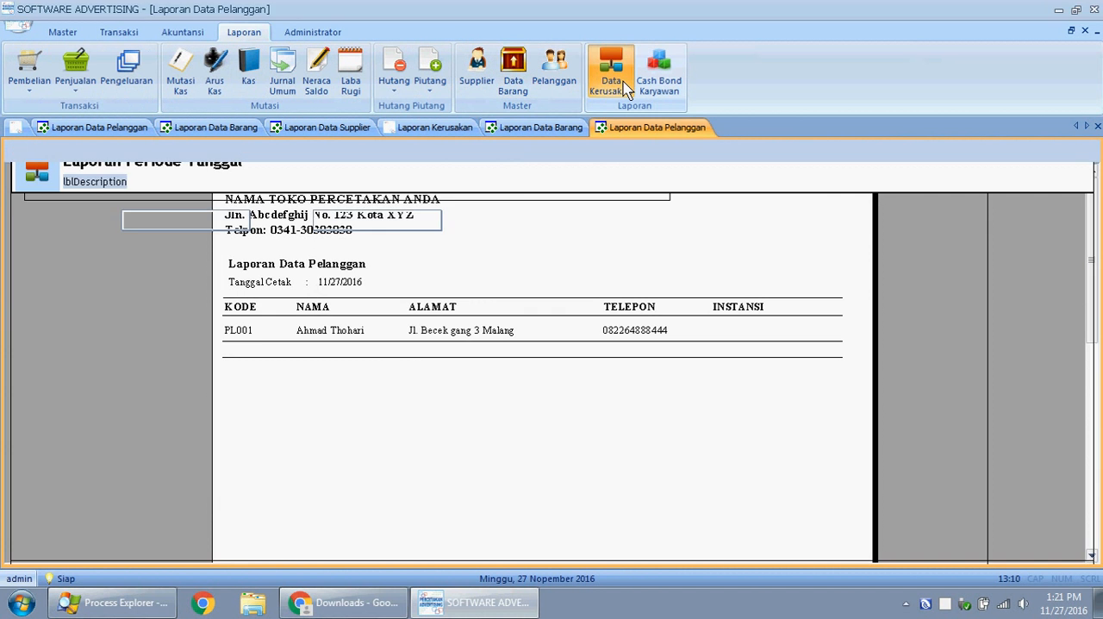
click(76, 529)
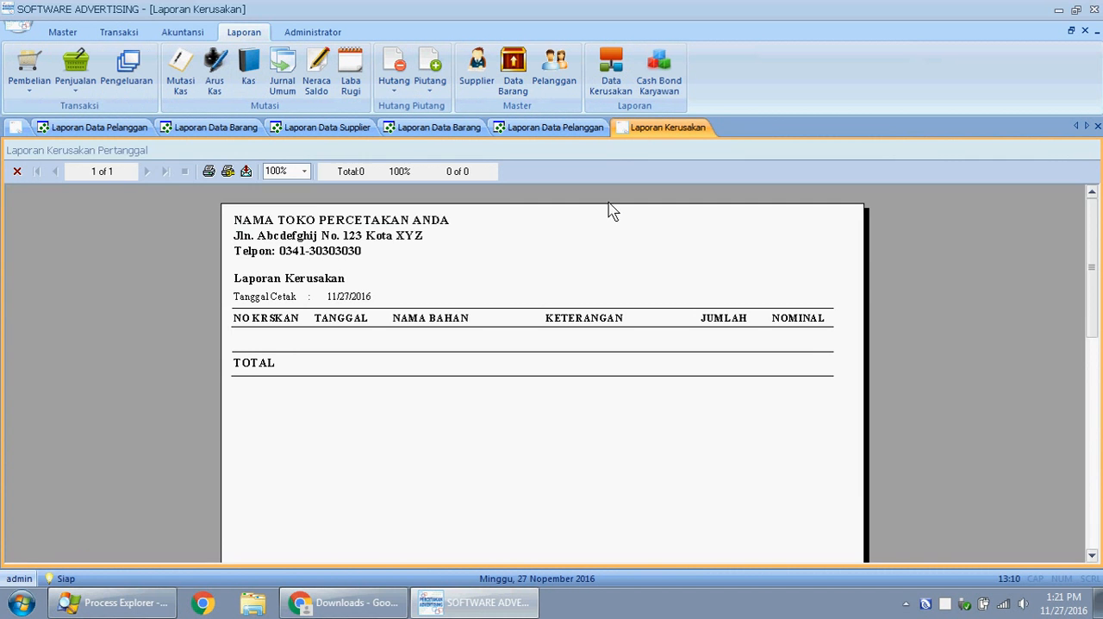
click(659, 97)
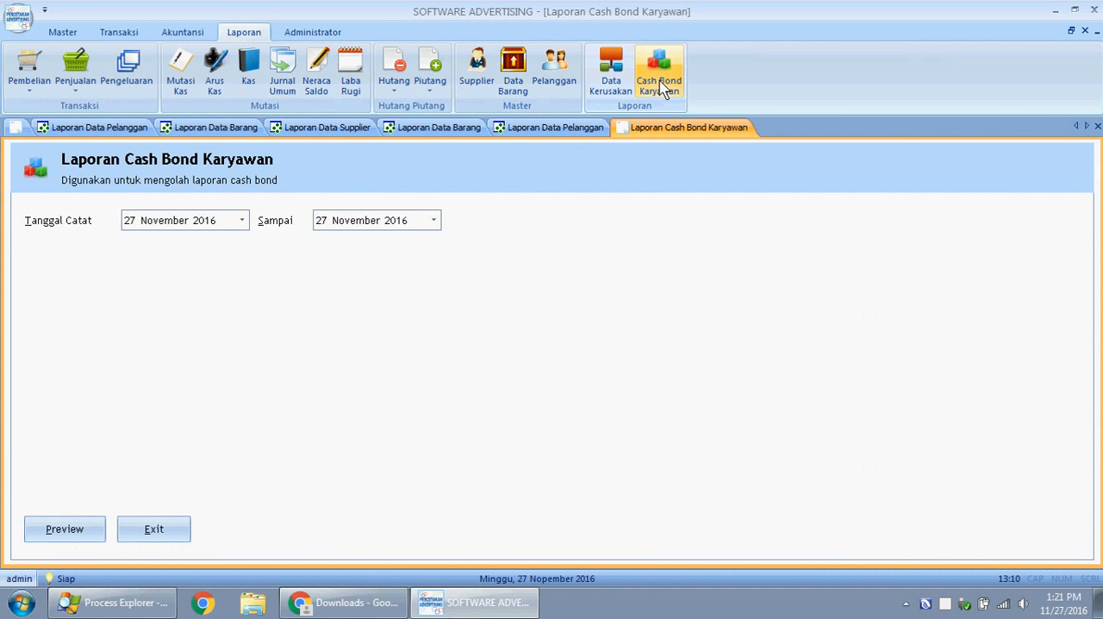
click(54, 531)
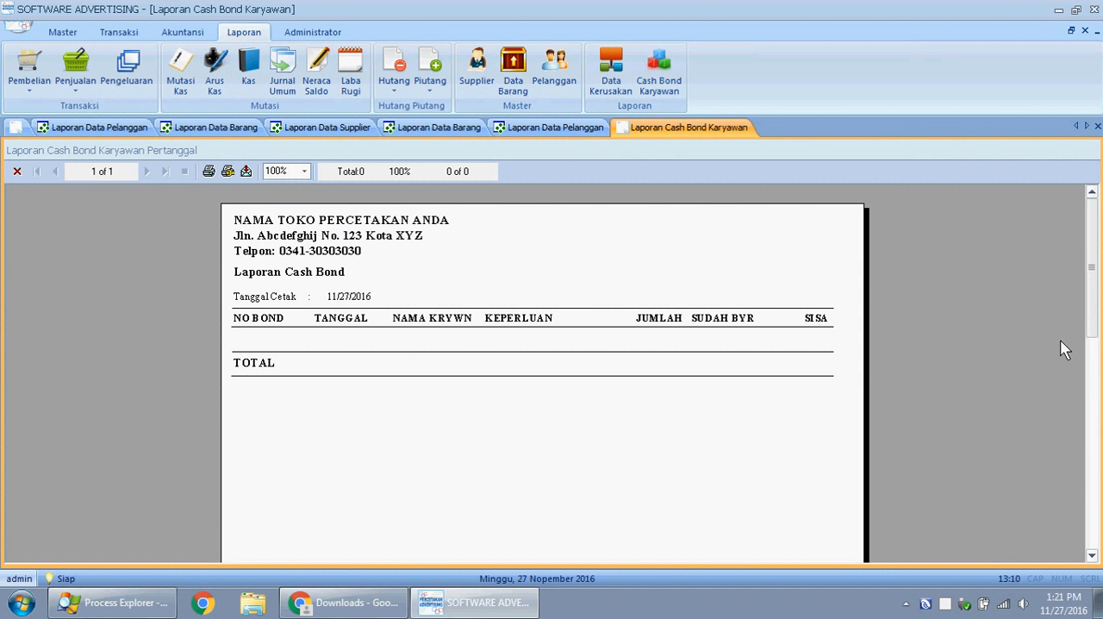
- Close all open report pages to return to the empty workspace
click(1097, 125)
click(1097, 126)
click(1096, 126)
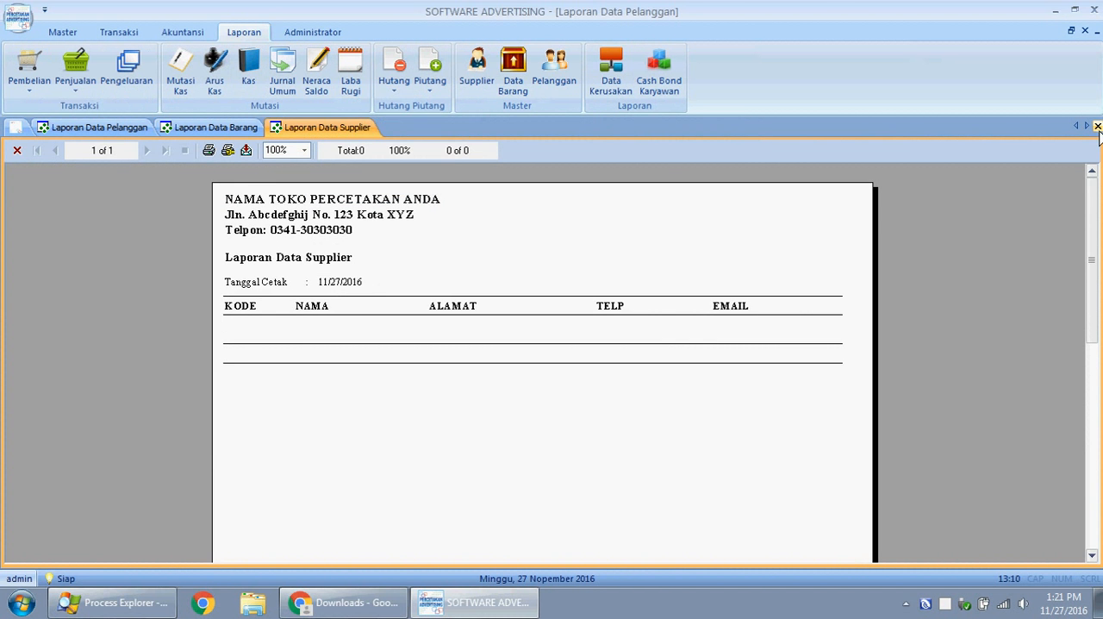
click(1096, 125)
click(1096, 126)
click(1096, 125)
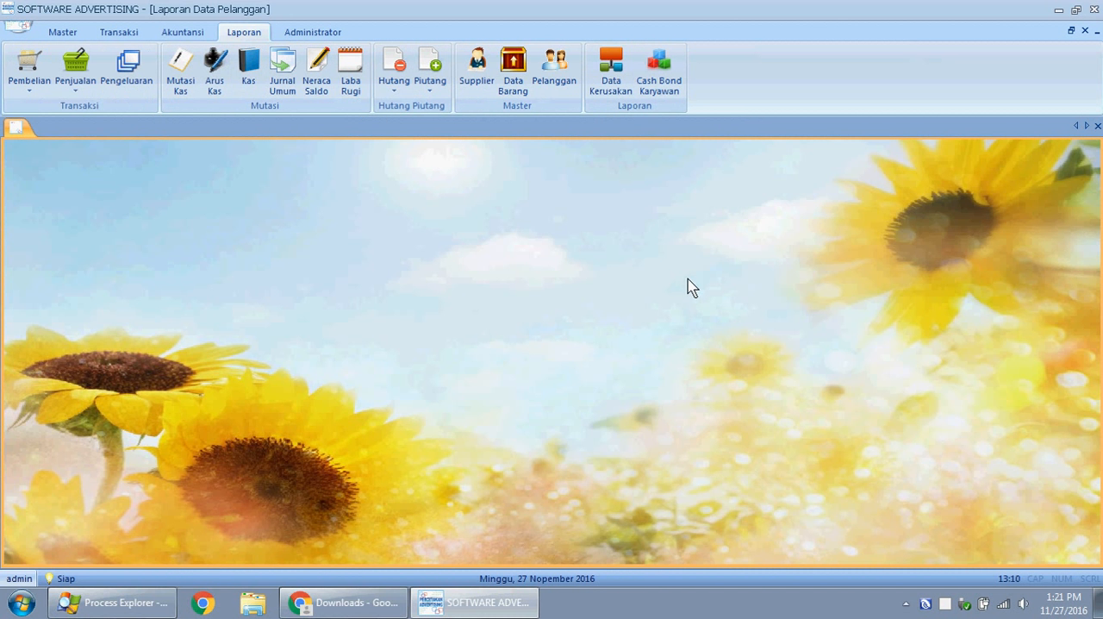
- Fill in the new user's ID, name, password and password confirmation in the Tambah User form
click(300, 34)
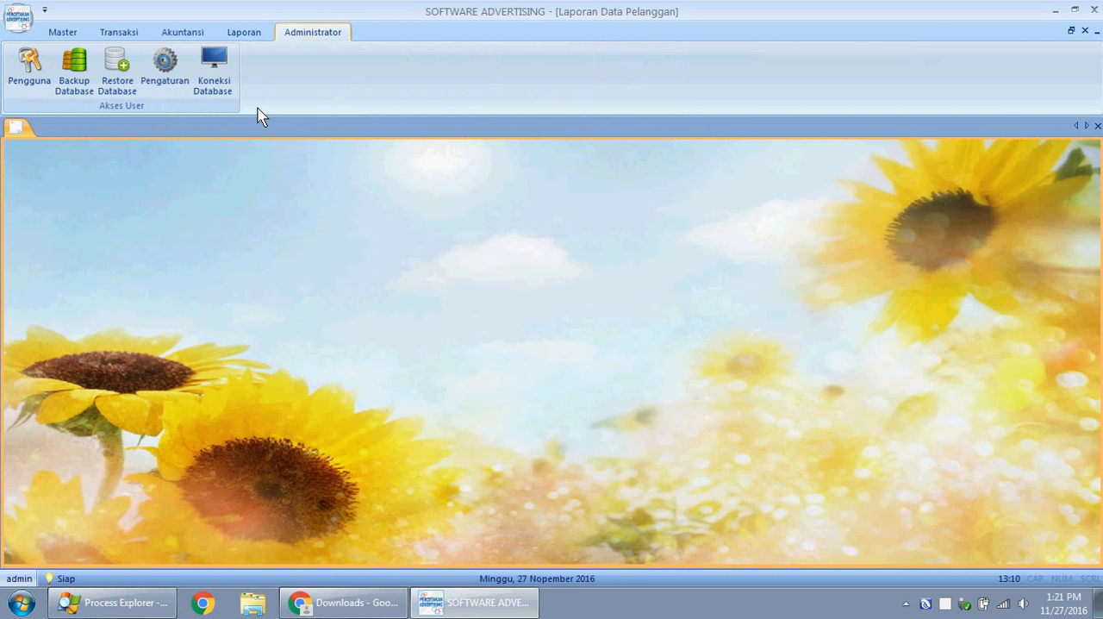
click(47, 75)
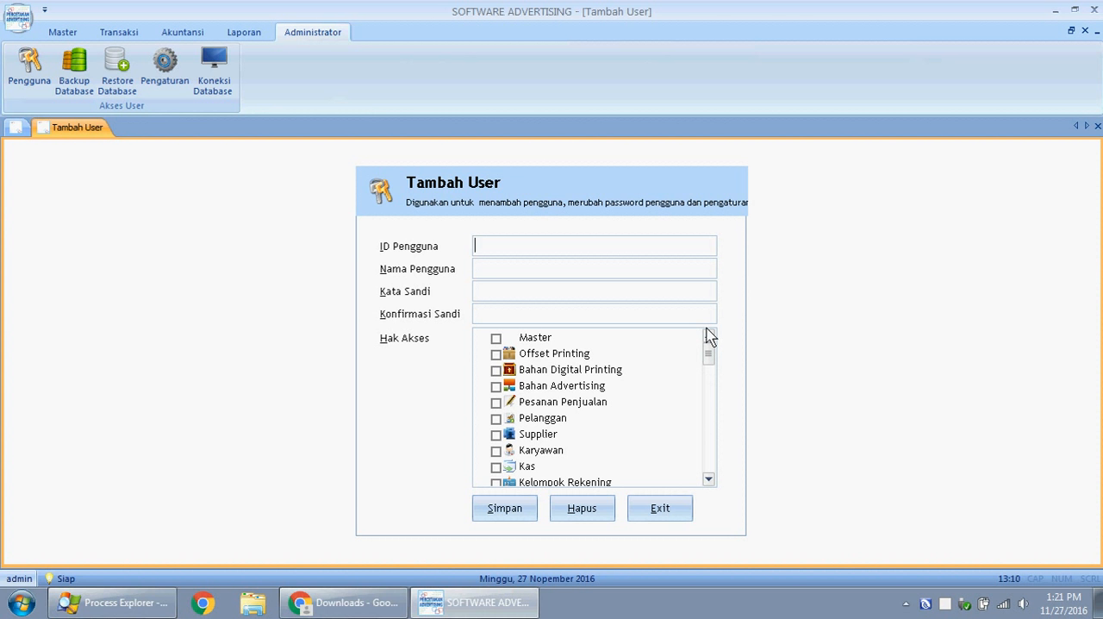
text(Indah)
click(512, 274)
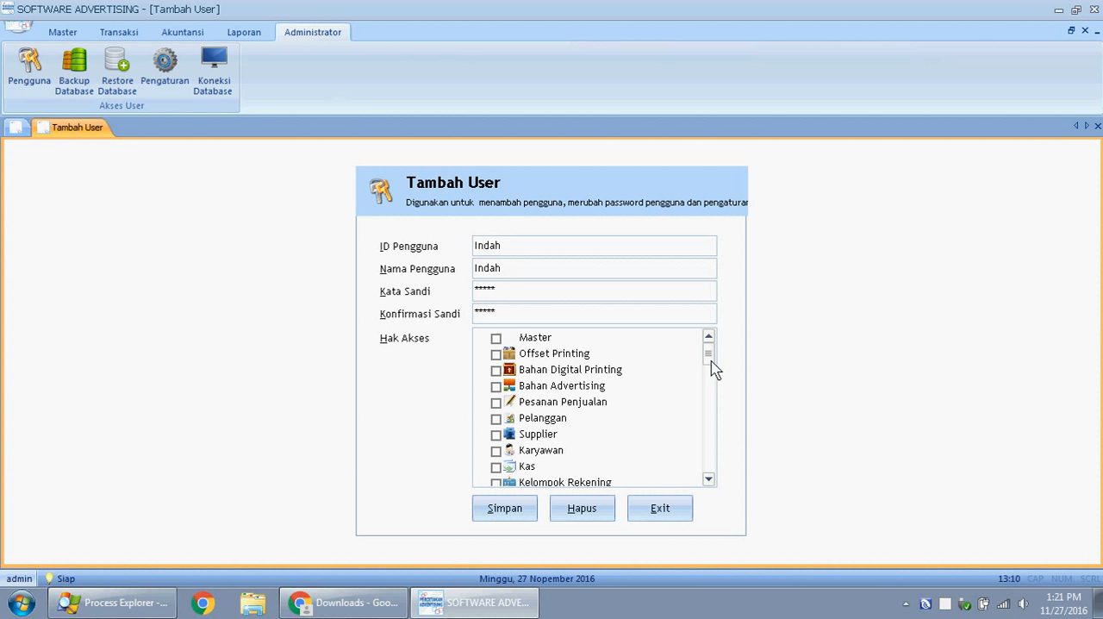
- Grant the new user access to Pesanan Penjualan, save the account and exit the Tambah User form
click(492, 403)
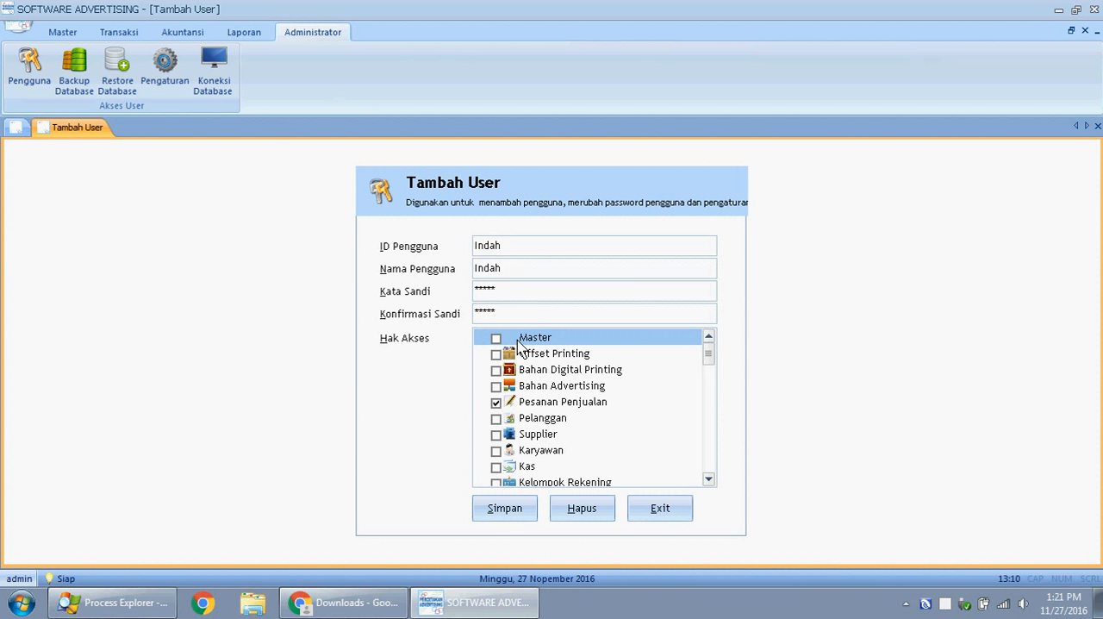
click(509, 515)
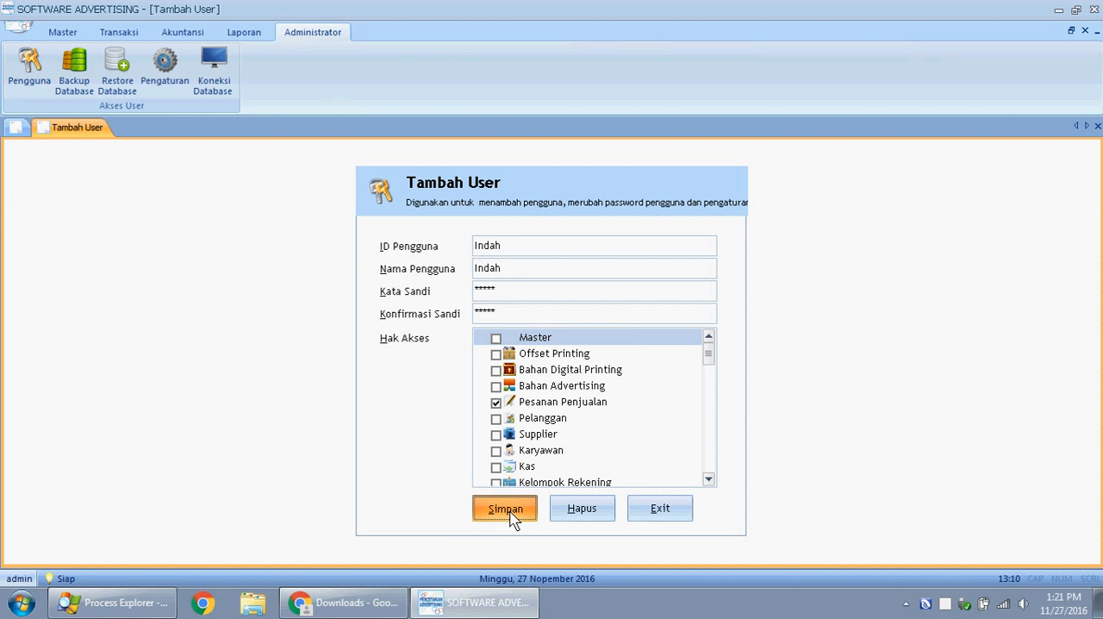
click(584, 362)
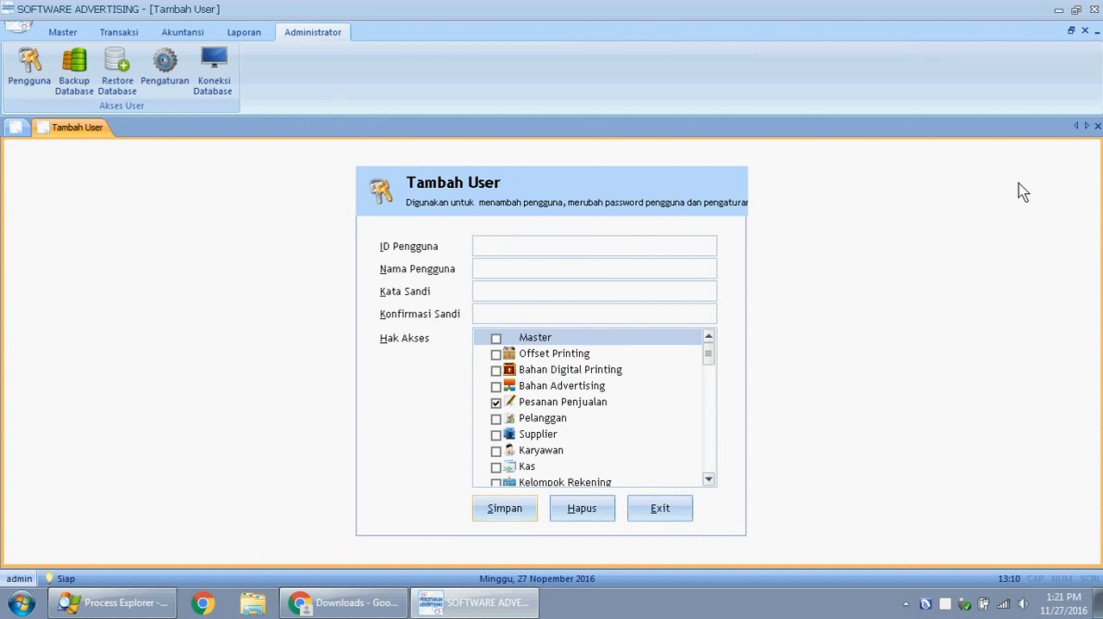
click(685, 512)
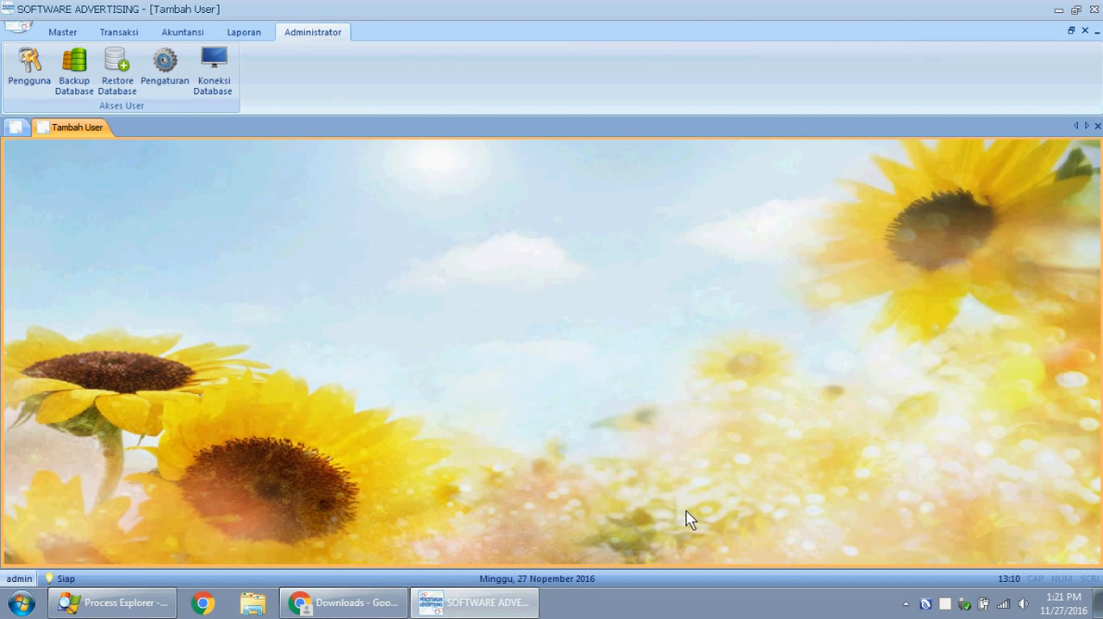
- Restart Software Advertising (ADVER) to reach the user login window
click(1094, 8)
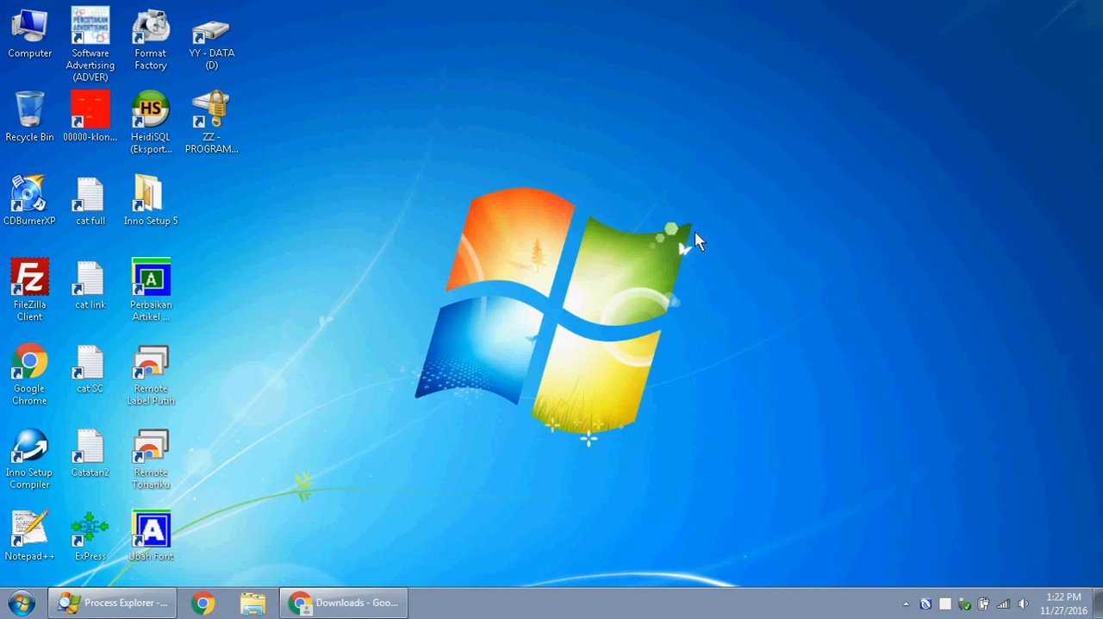
double_click(90, 34)
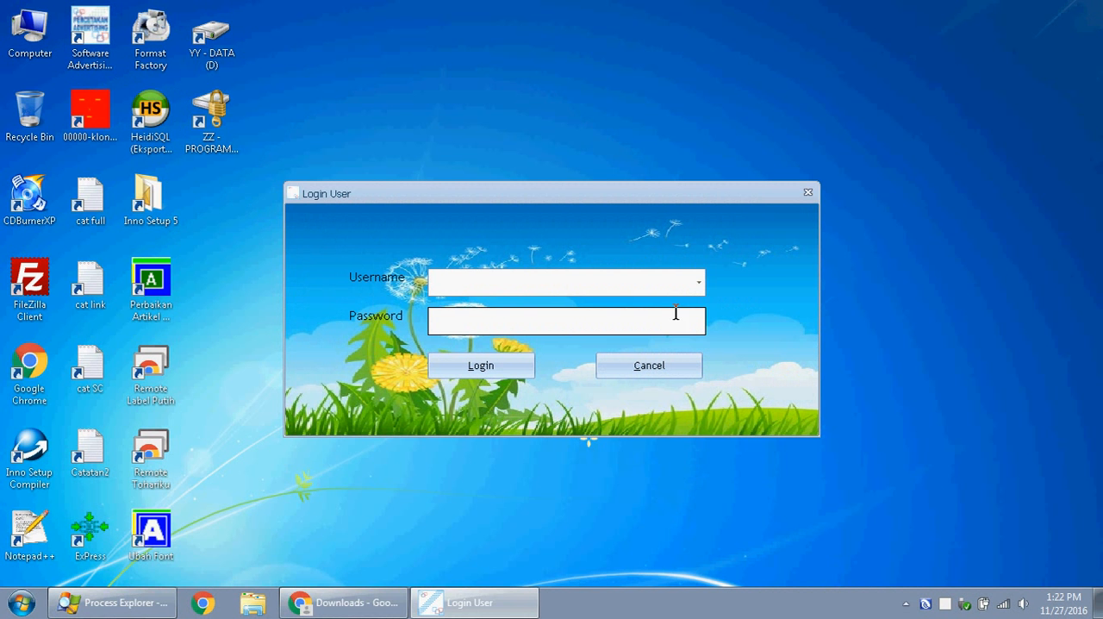
- Log in with the newly created user account, entering its password, and dismiss the activation registration form
click(698, 282)
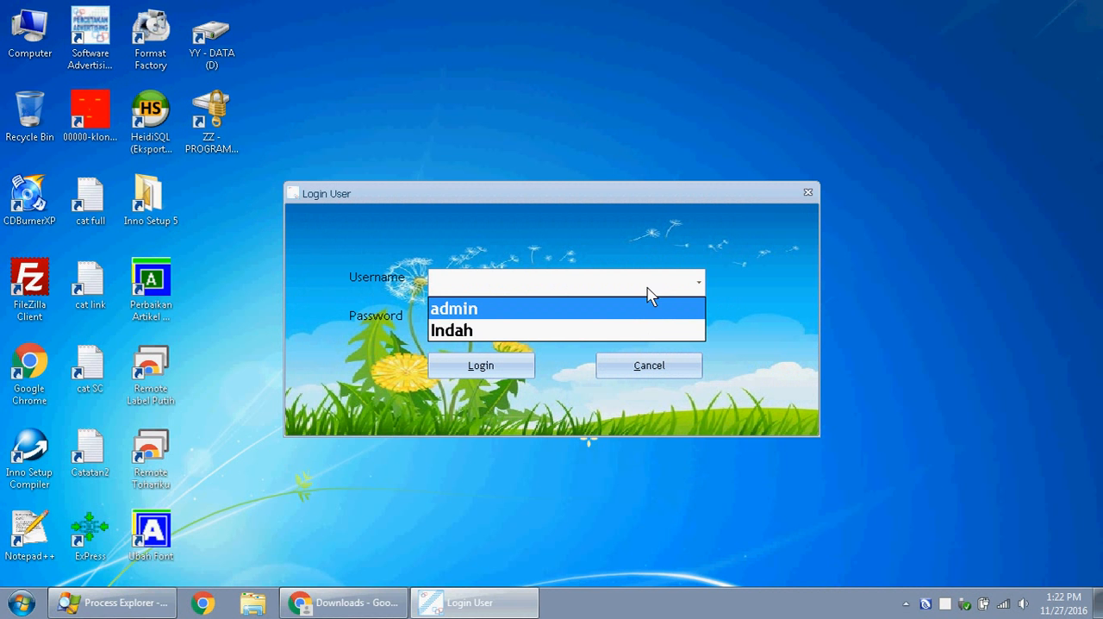
click(524, 332)
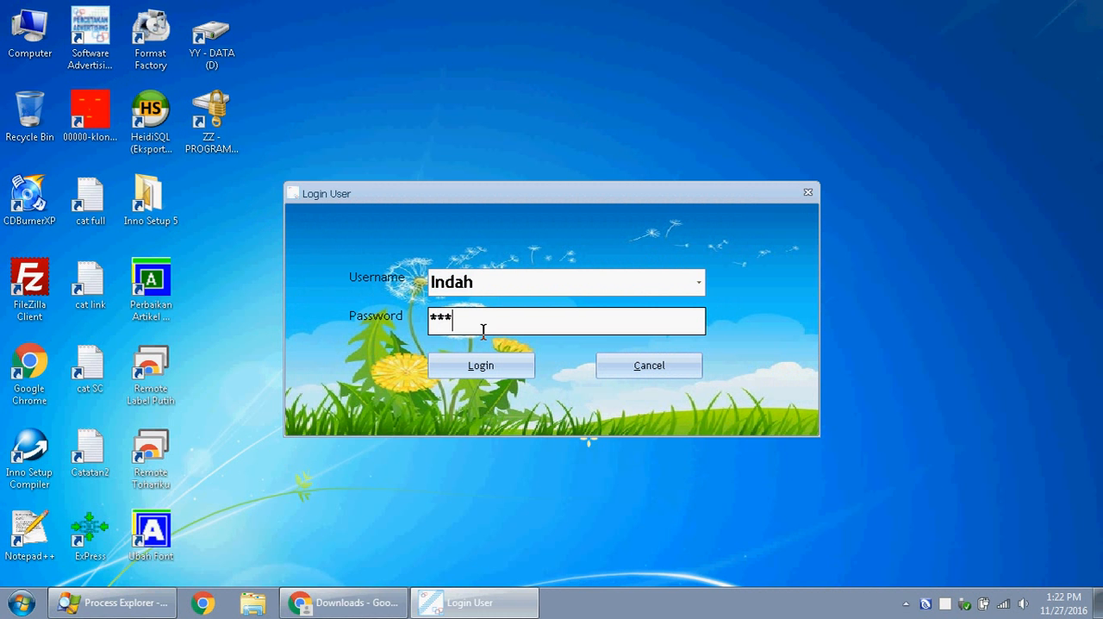
click(514, 366)
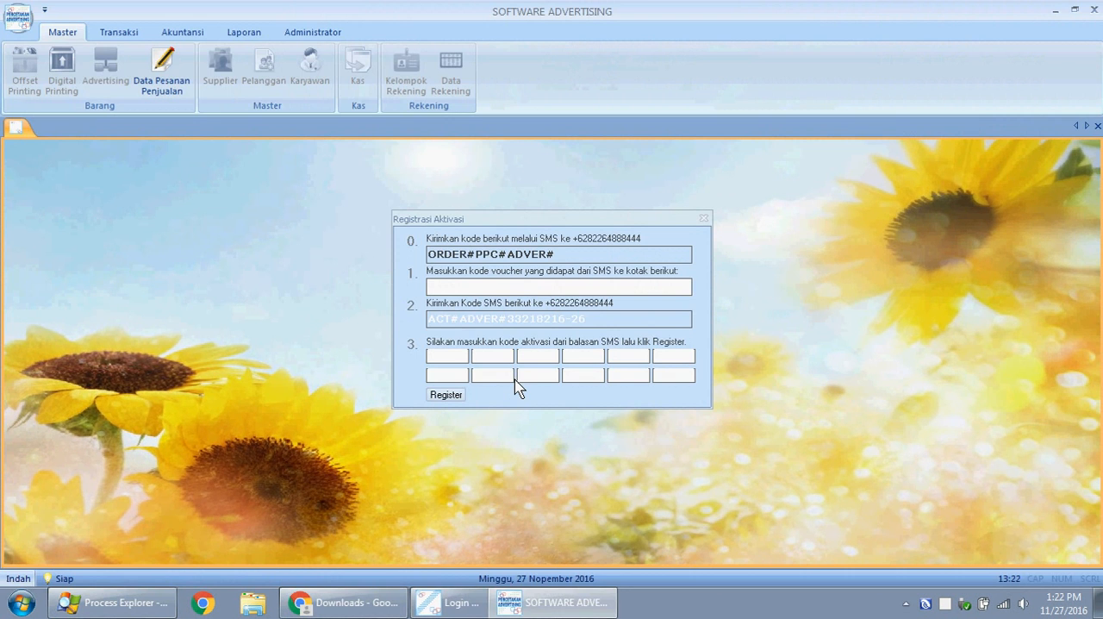
click(704, 218)
- Check the restricted user's access to transaction, accounting, report and administrator functions, viewing the Koneksi Database settings and closing them unchanged
click(119, 32)
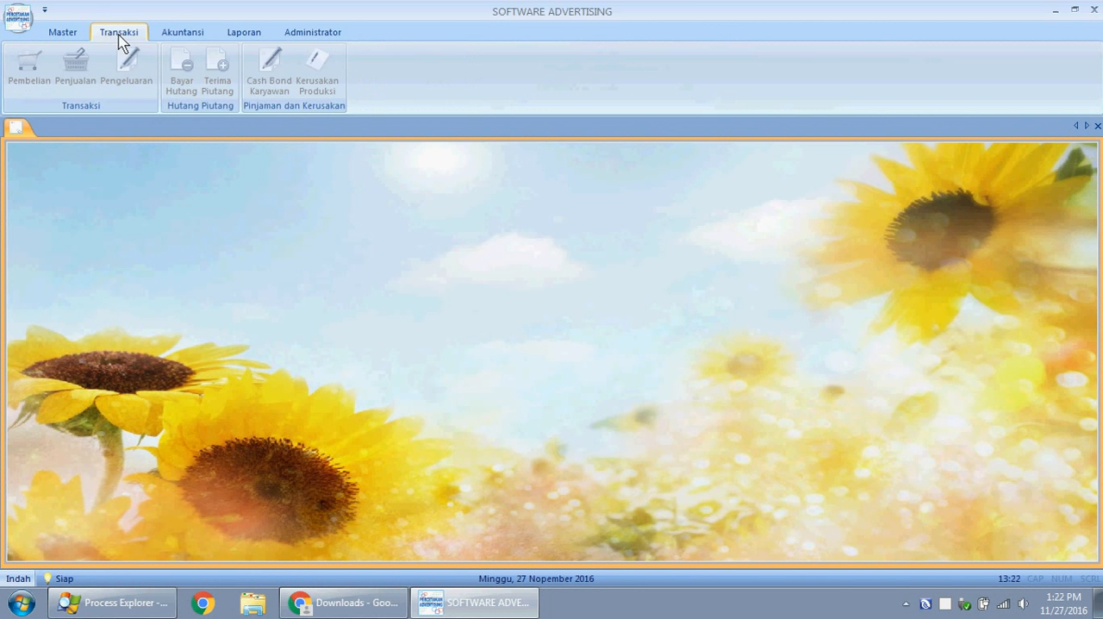
click(167, 33)
click(249, 36)
click(303, 34)
click(224, 72)
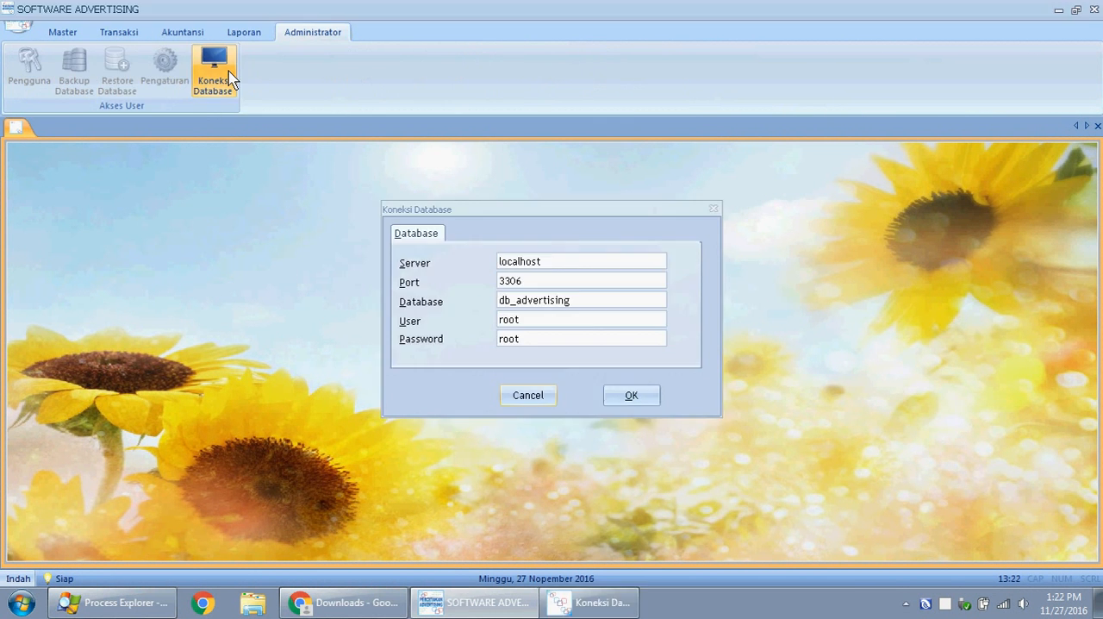
click(713, 209)
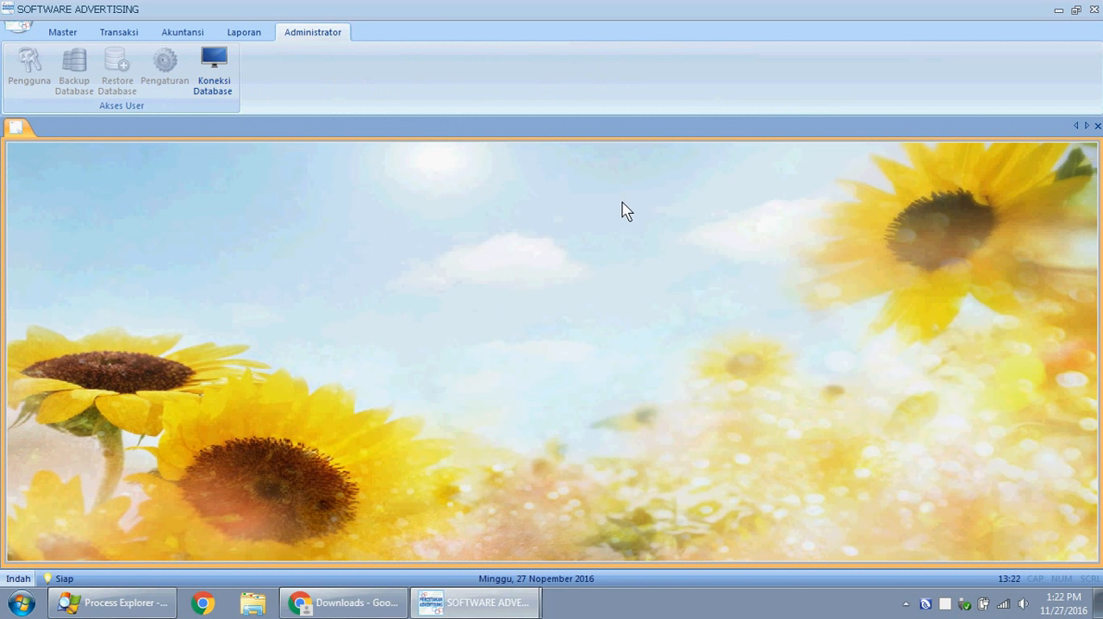
click(213, 84)
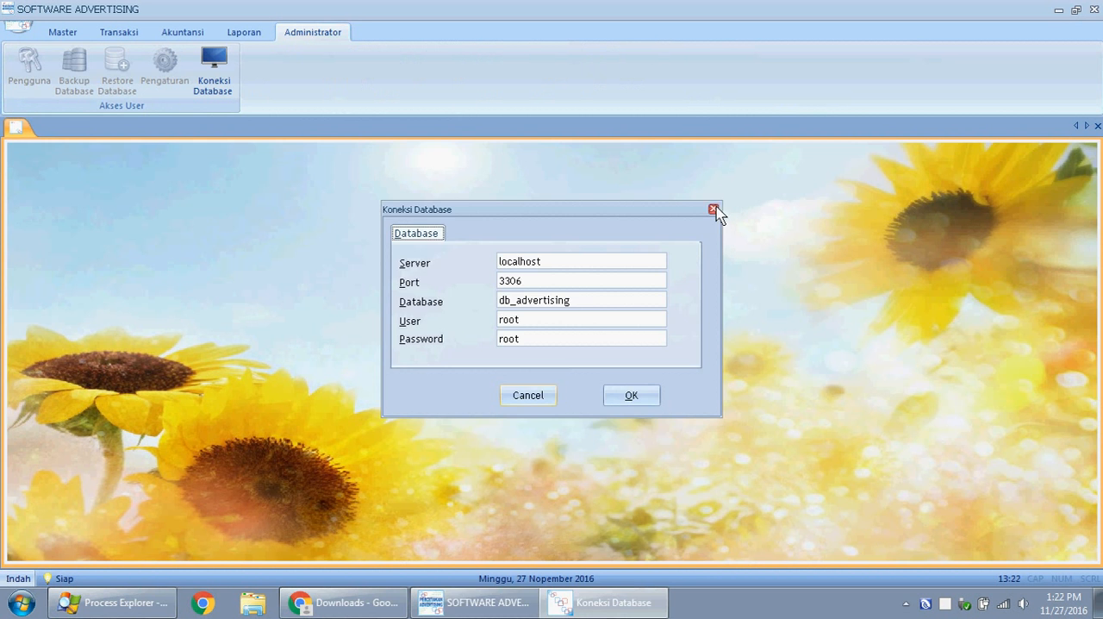
click(714, 209)
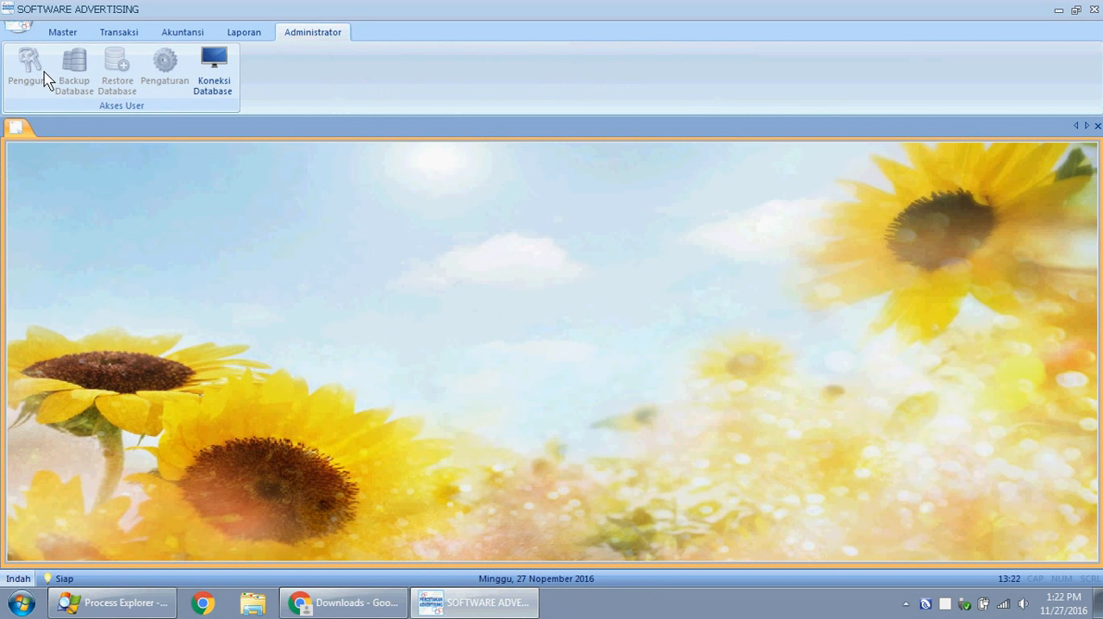
- Review the restricted user's remaining access, view Data Pesanan Penjualan and its blank entry form, and exit both without saving
click(256, 36)
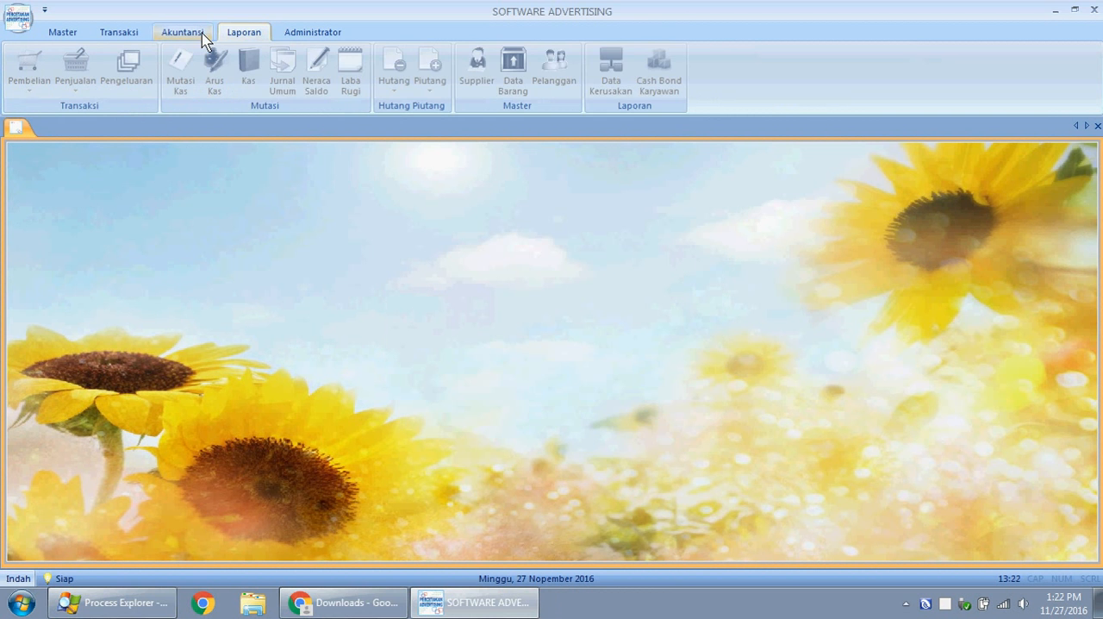
click(196, 34)
click(130, 35)
click(67, 36)
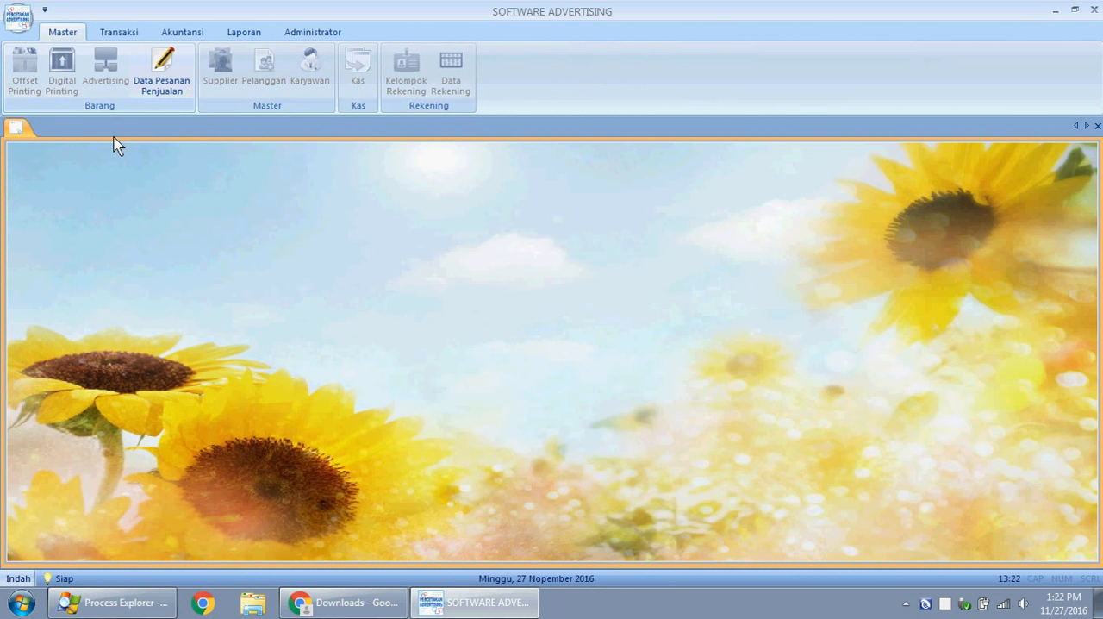
click(162, 86)
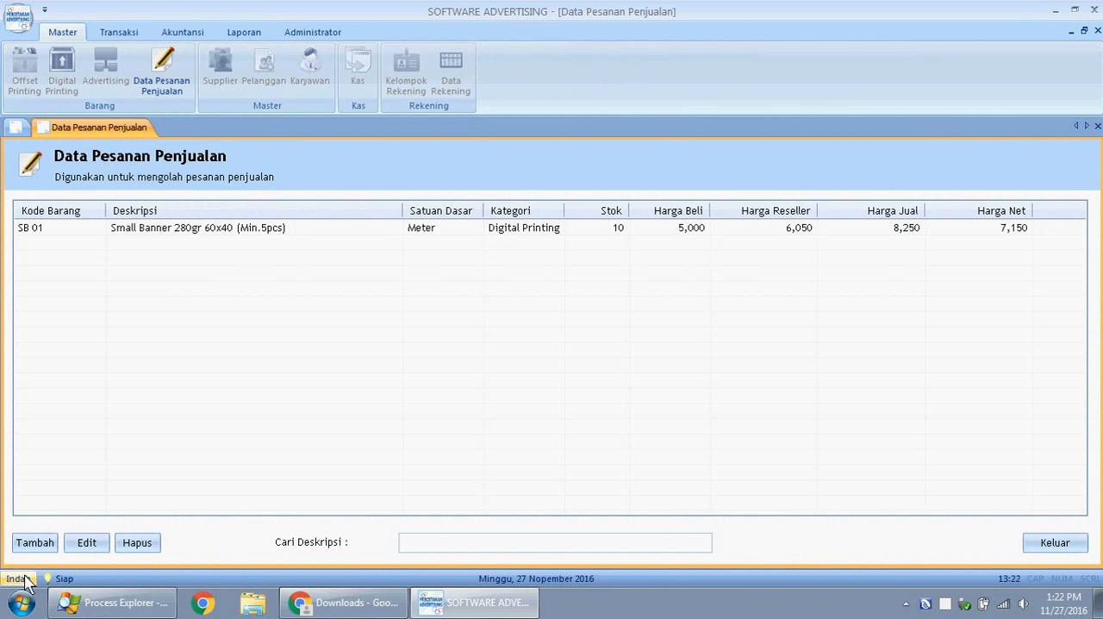
click(33, 543)
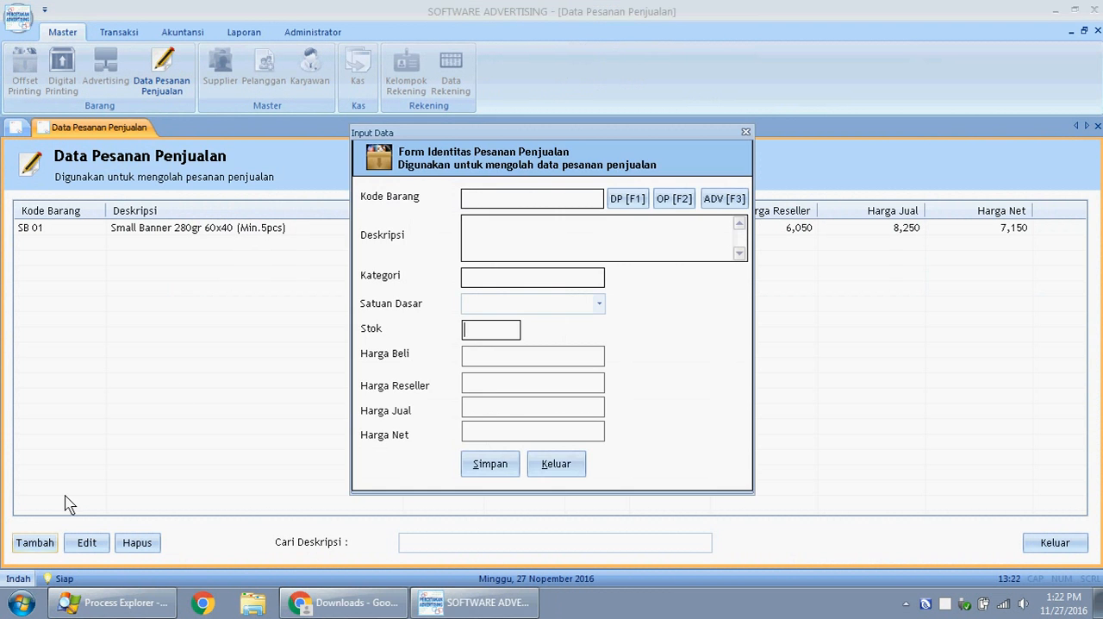
click(578, 465)
click(1061, 546)
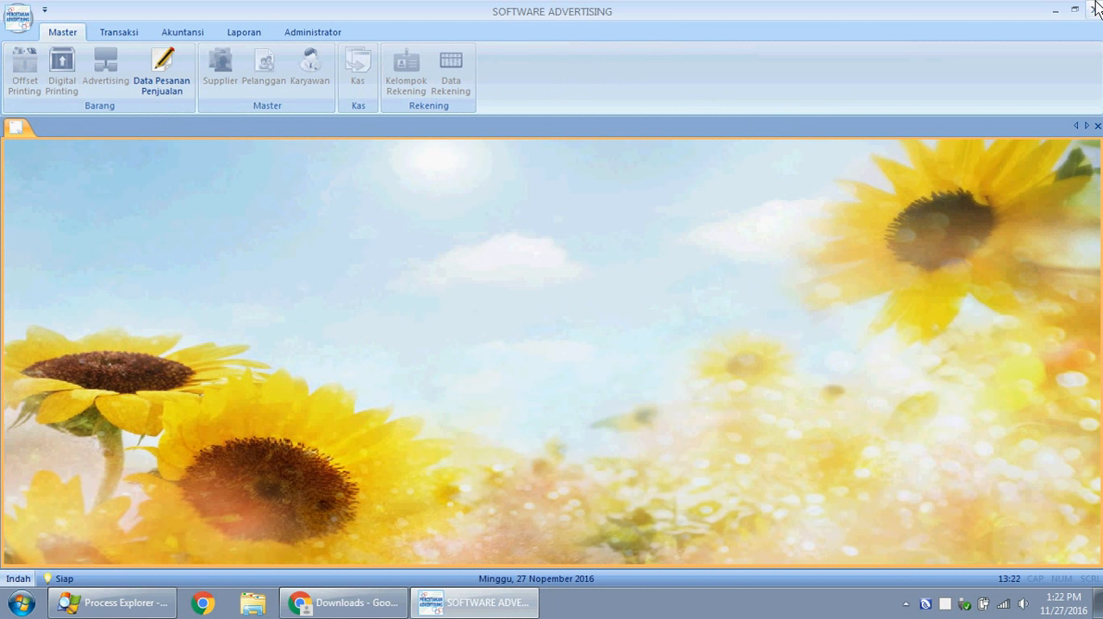
- Restart Software Advertising (ADVER), log in as admin with the account password, and dismiss the activation registration form
click(1094, 10)
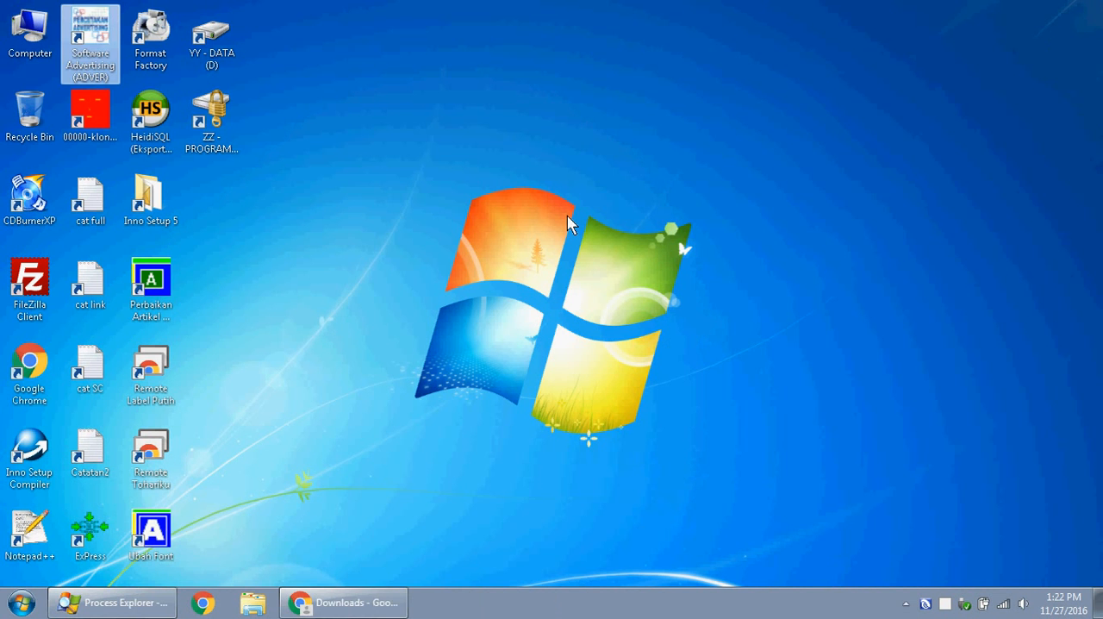
double_click(93, 45)
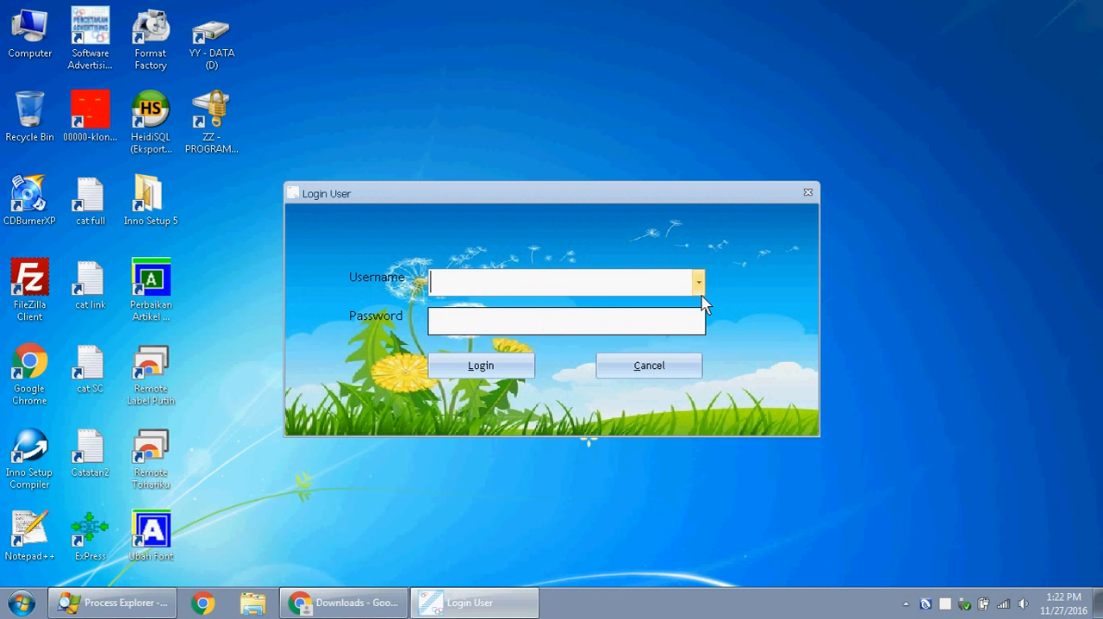
click(698, 282)
click(693, 308)
click(561, 318)
text(a)
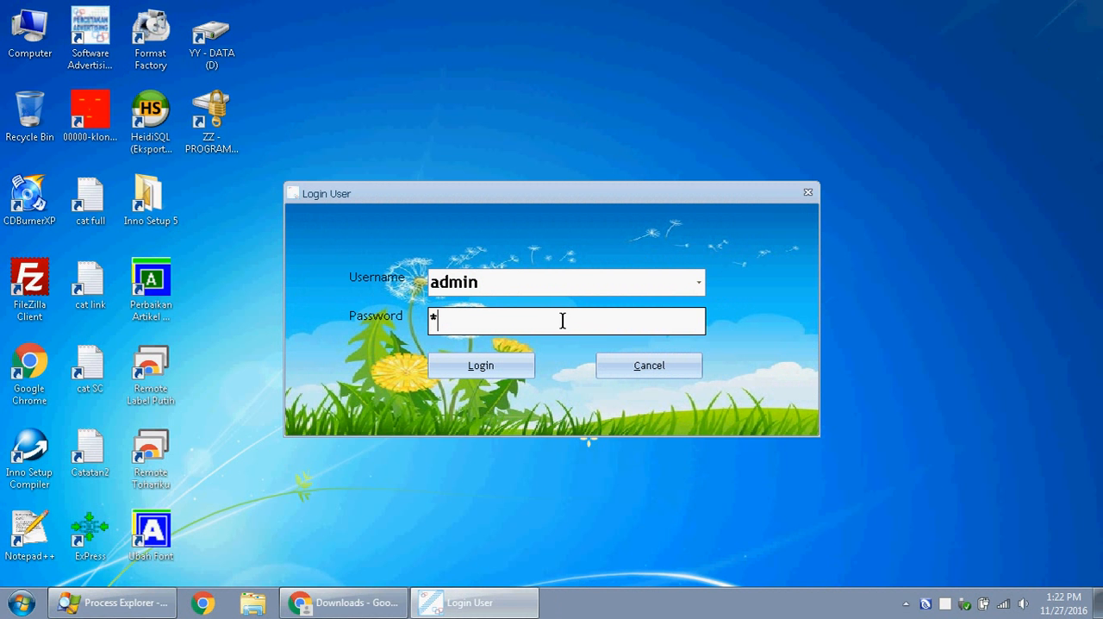
text(dmin)
click(463, 362)
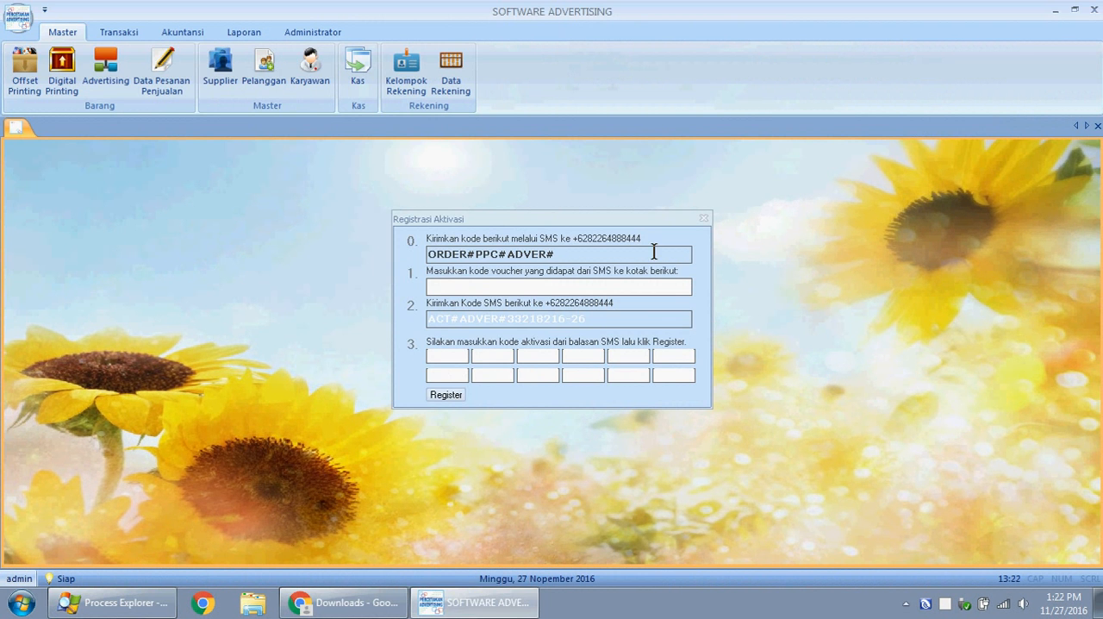
click(704, 218)
- Examine which master, transaction, accounting, report and administrator functions are available to the admin account
click(119, 34)
click(172, 39)
click(253, 32)
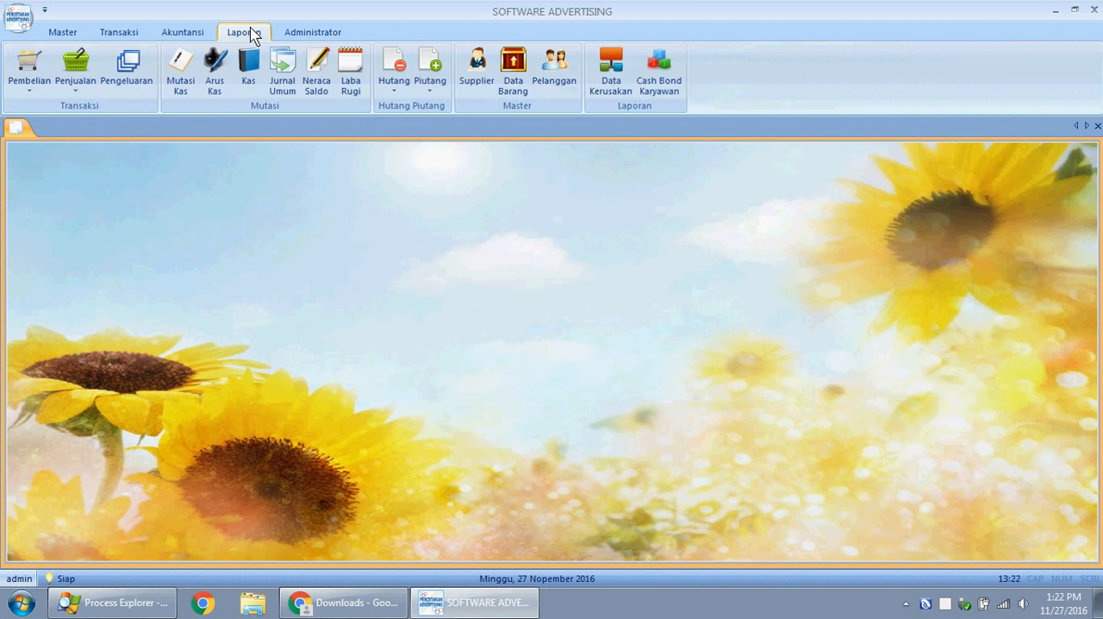
click(308, 39)
click(226, 33)
click(177, 33)
click(117, 33)
click(57, 34)
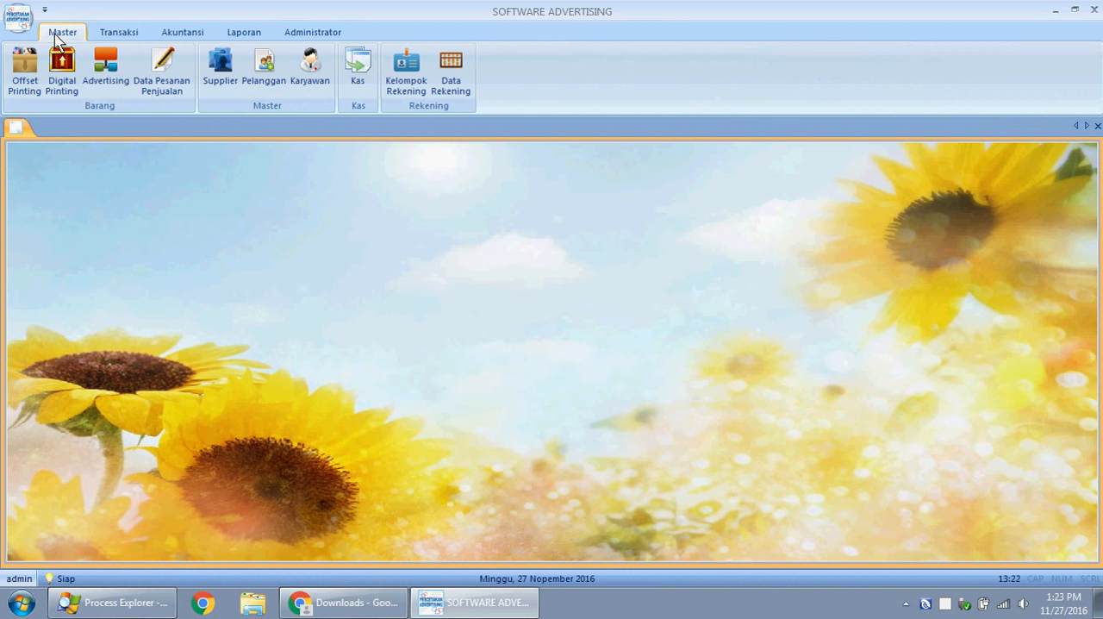
click(110, 36)
click(62, 39)
click(108, 36)
click(184, 32)
click(246, 36)
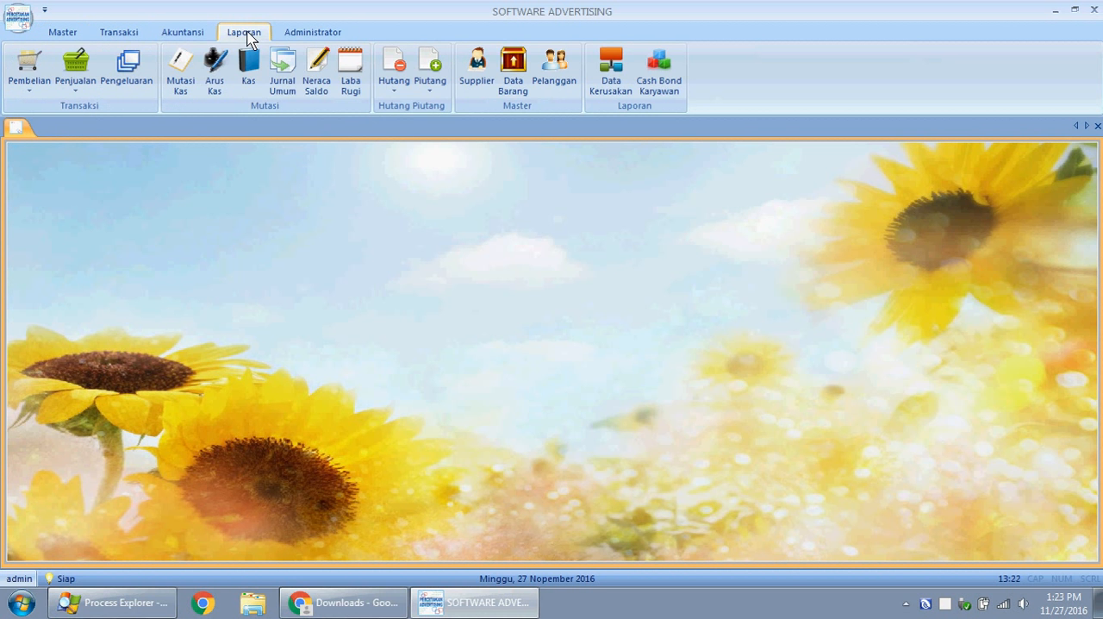
click(182, 35)
click(141, 34)
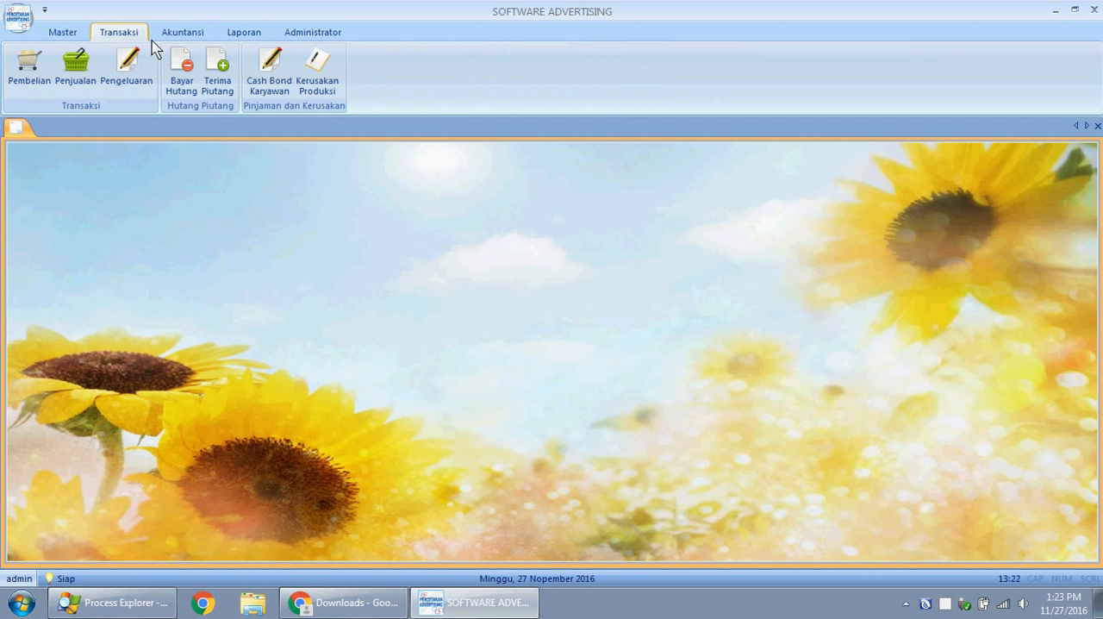
click(52, 37)
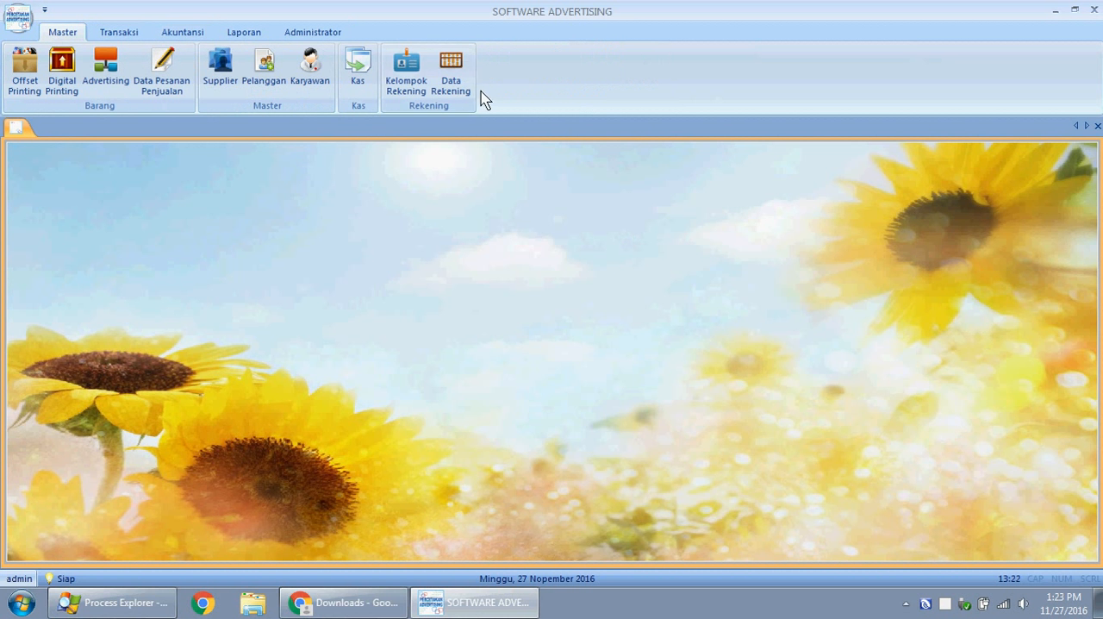
- View the Data Supplier page and the available transaction functions, then exit the supplier page
click(226, 67)
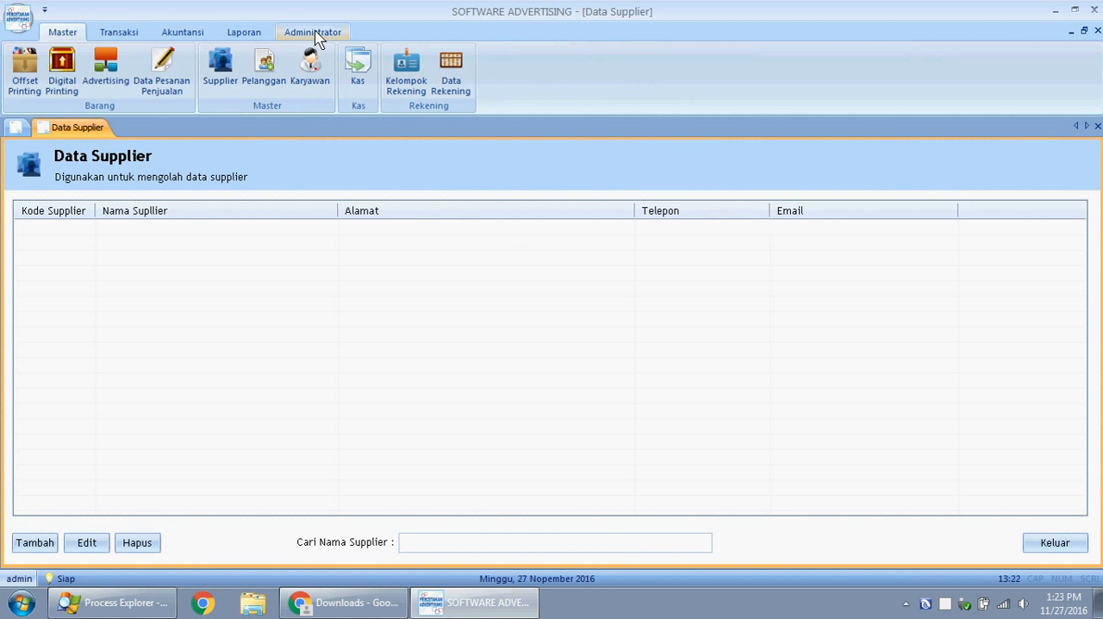
click(141, 32)
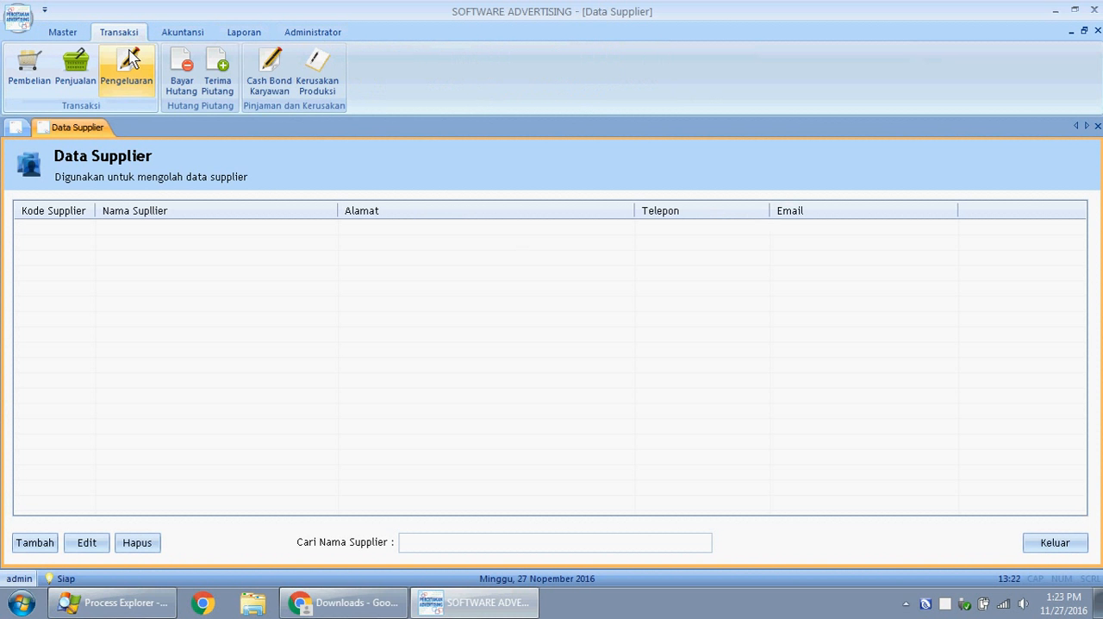
click(1046, 554)
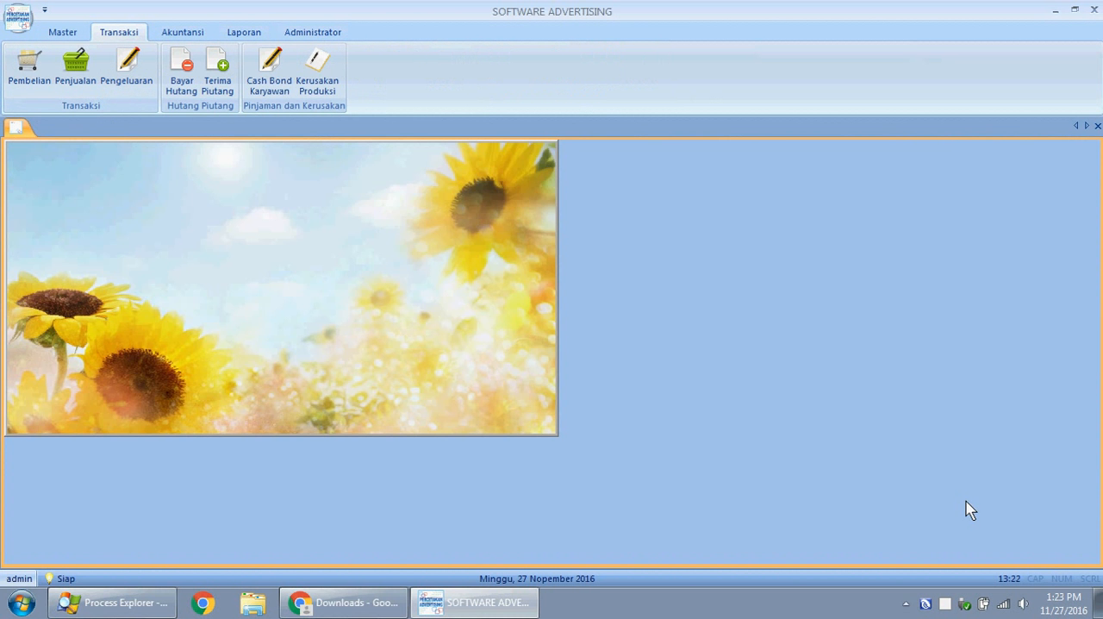